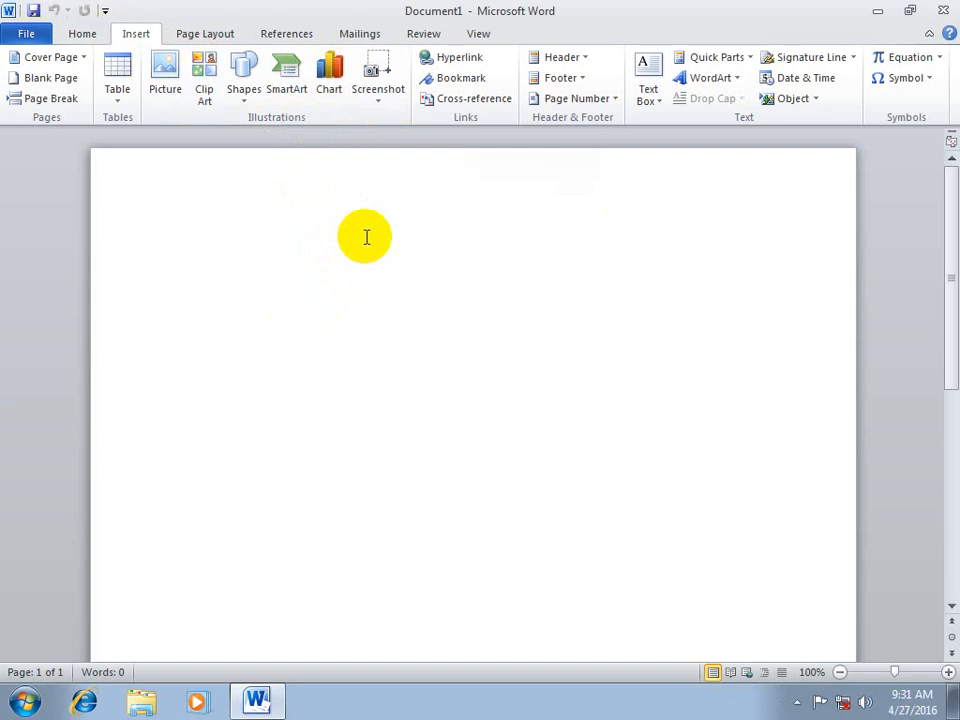
Enter the text "Chart: Use for Graphical Data Representation" at the start of the document.
type("c")
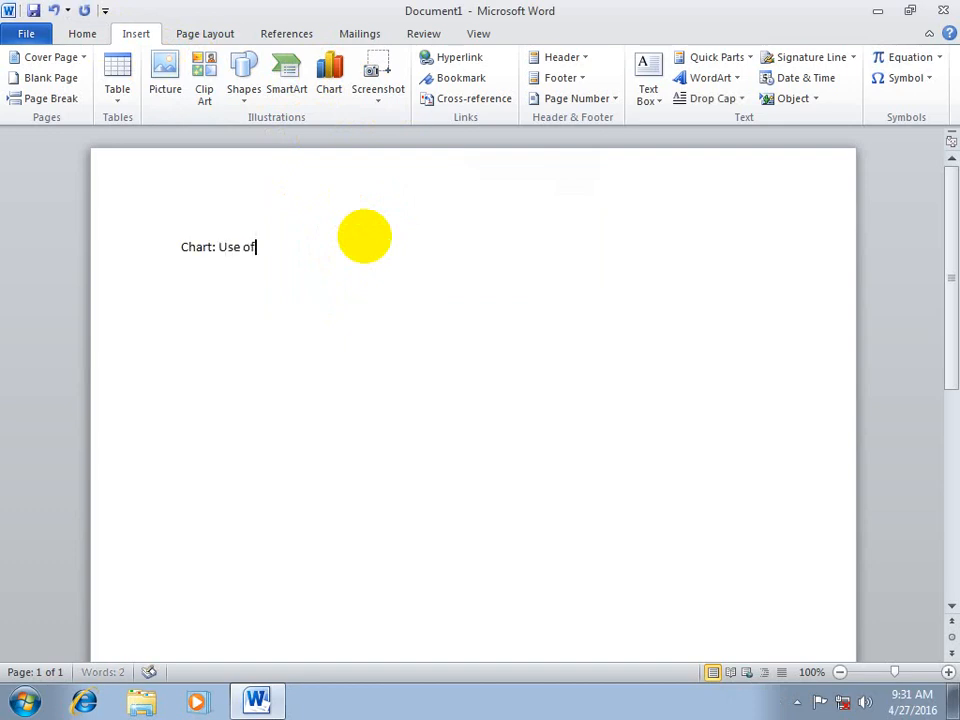
type("hart: Use for Grap")
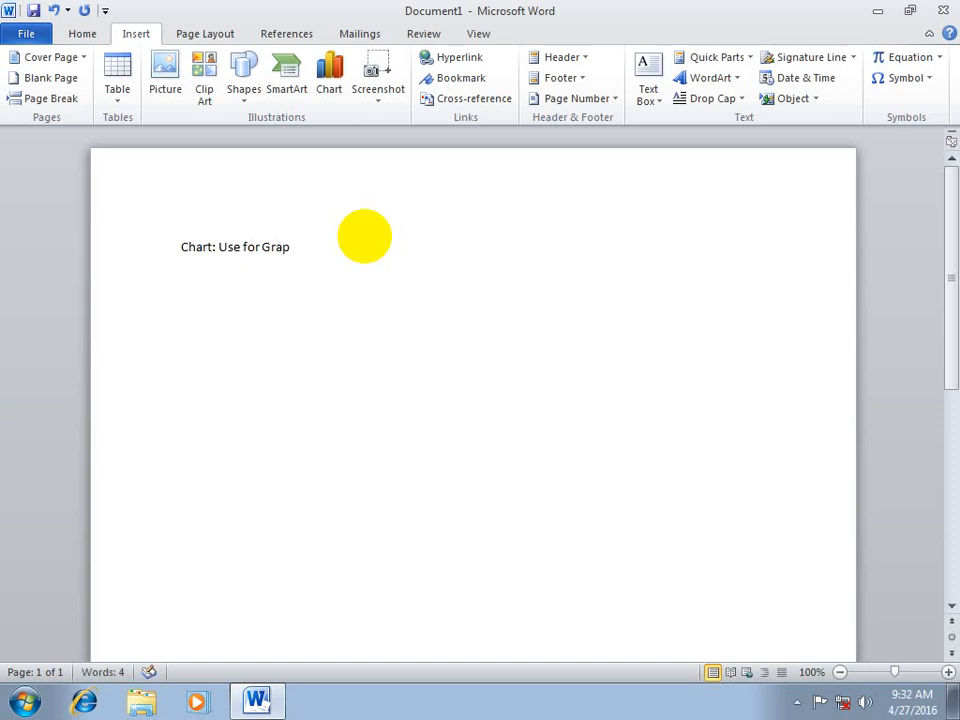
type("hical Data RE")
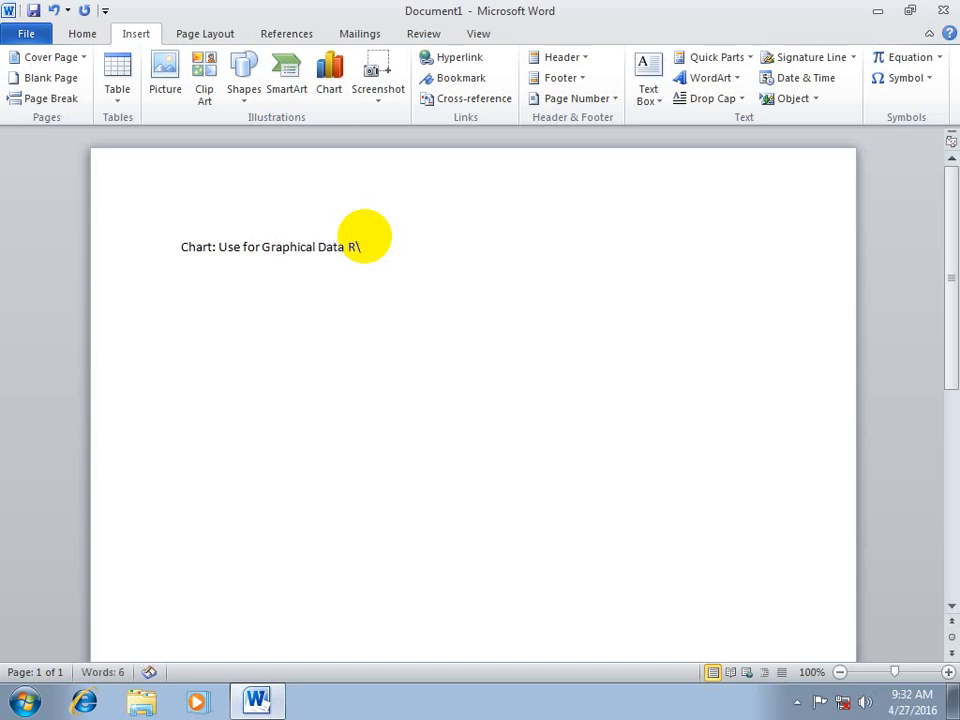
key("BackSpace")
type("epresentation")
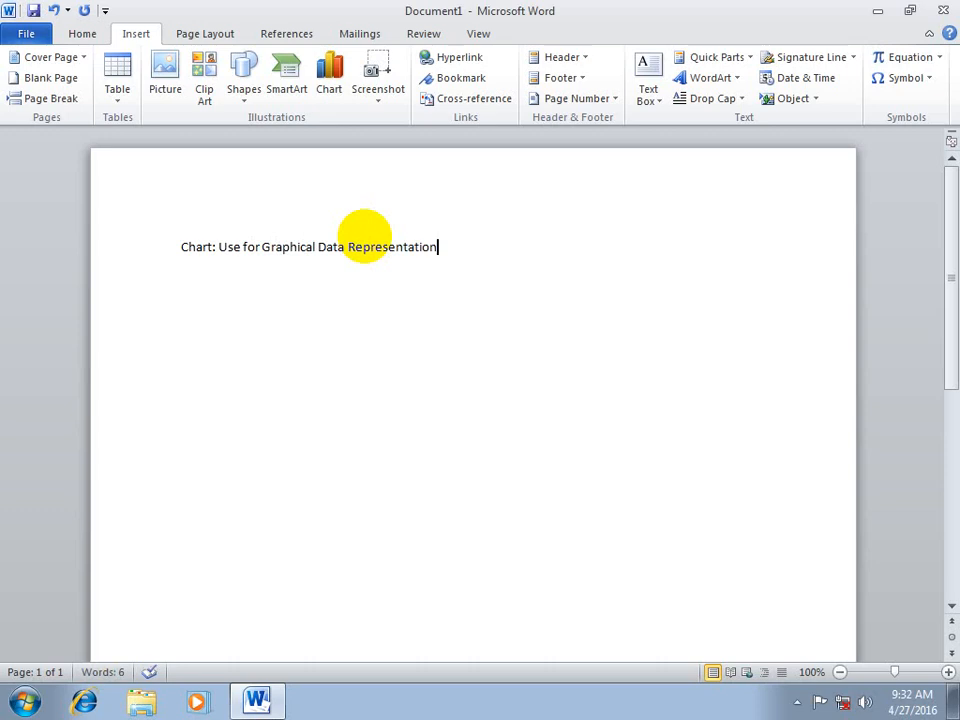
Insert a 3-D Column chart into the document, using the last subtype in the first row of column charts.
left_click_drag(463, 246, 347, 246)
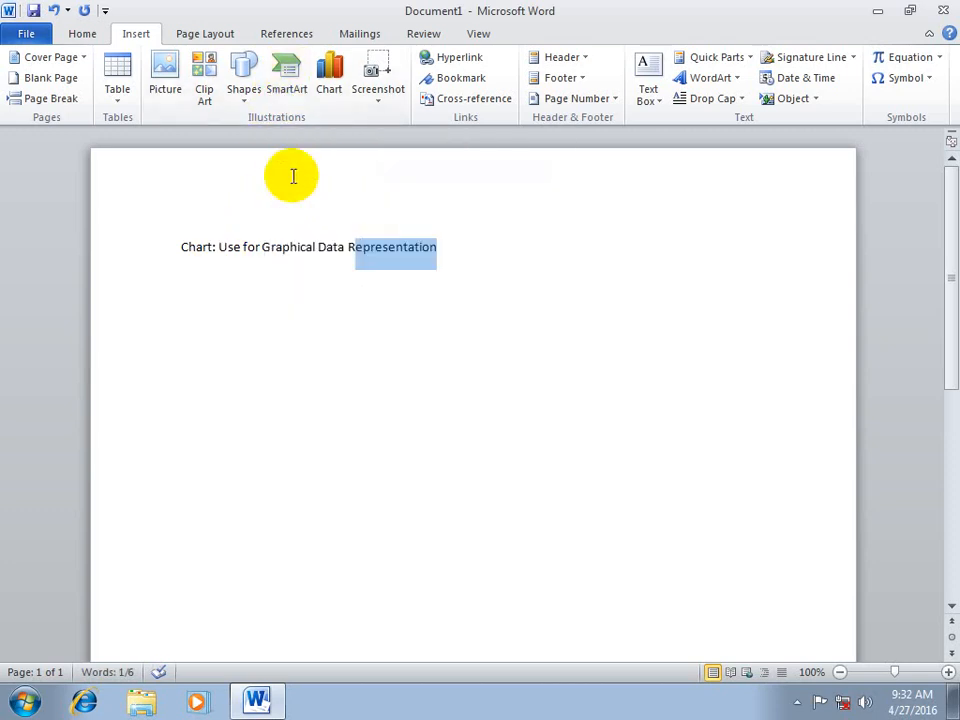
left_click(326, 84)
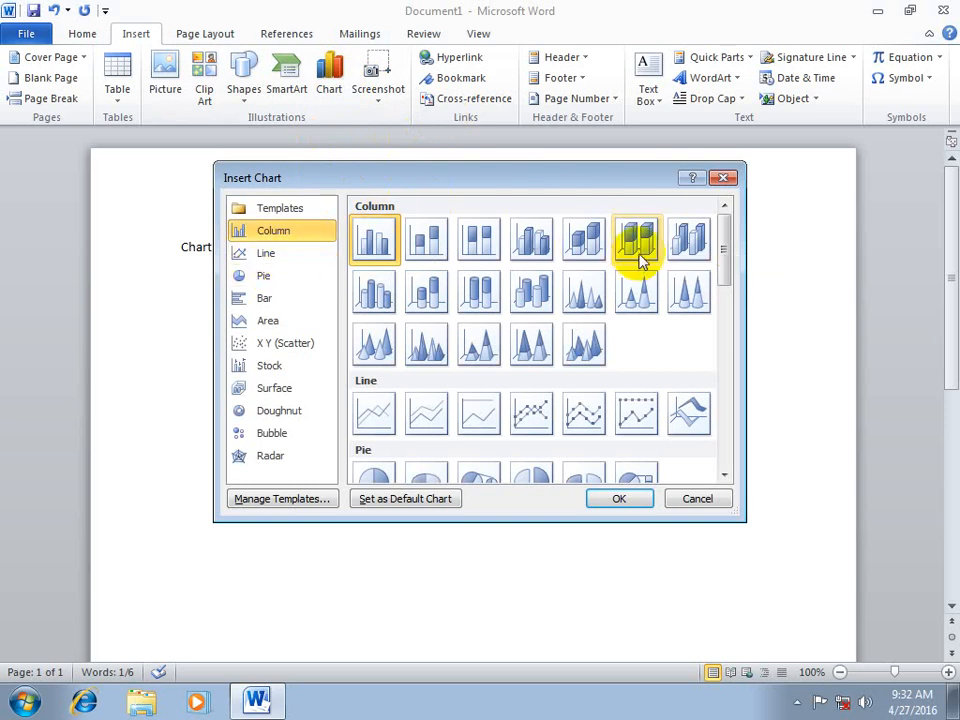
left_click(282, 256)
left_click(266, 297)
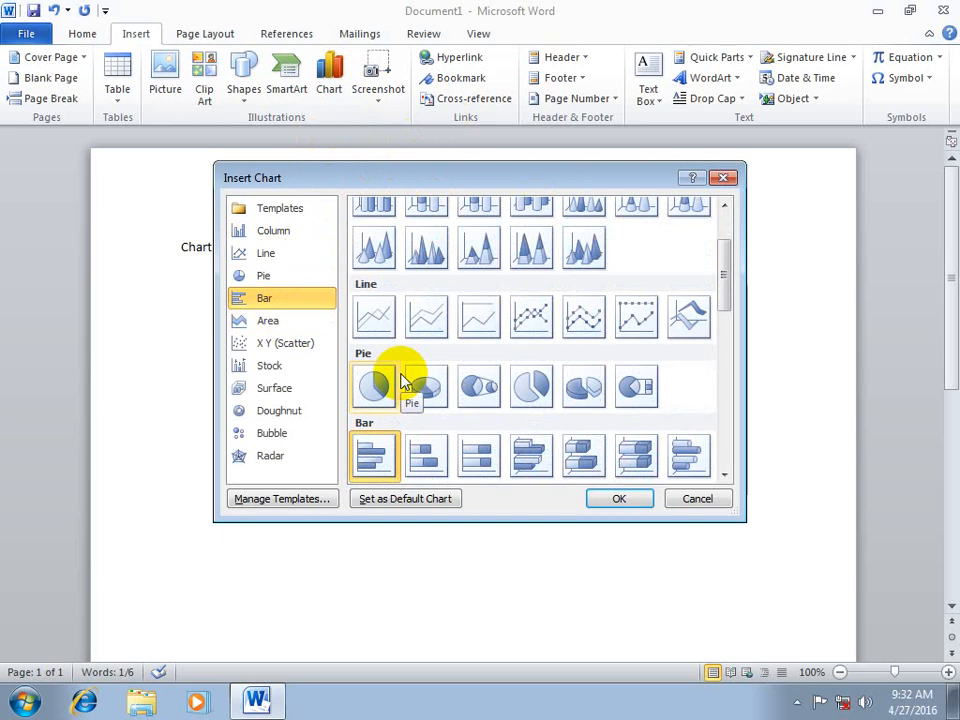
left_click(313, 236)
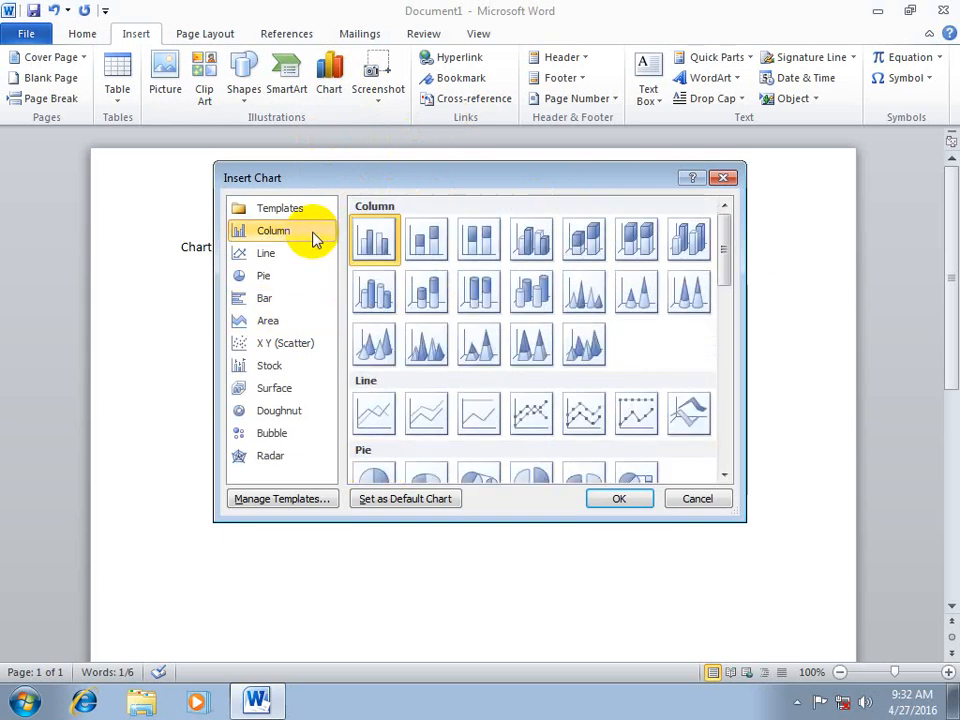
left_click(683, 240)
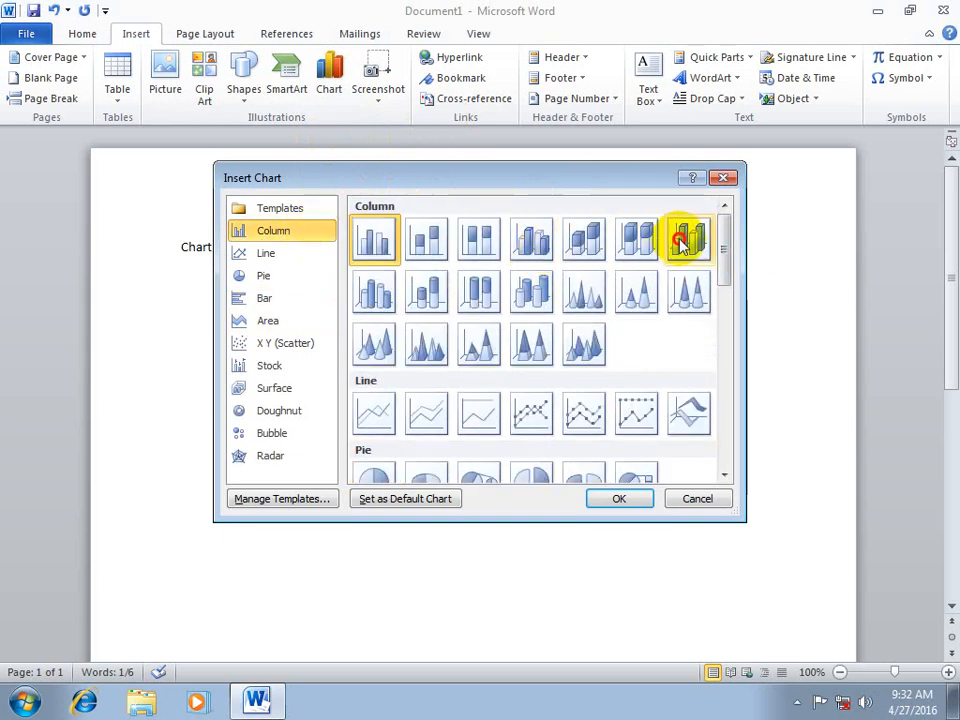
left_click(608, 499)
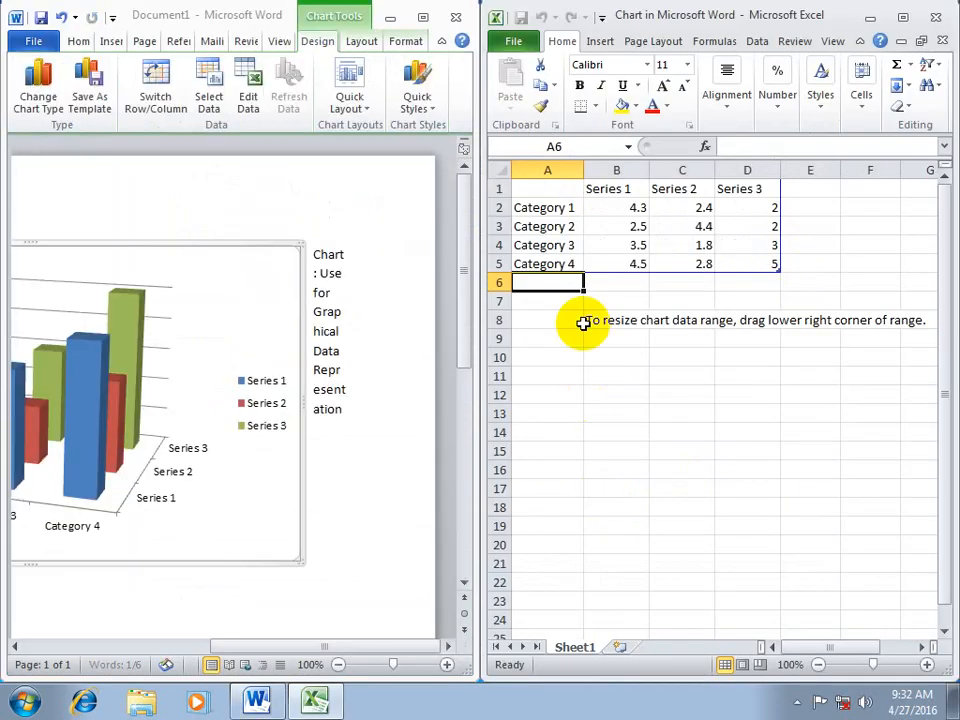
Rename the four chart categories in A2:A5 as China, Pakistan, Afghistan and India.
left_click(565, 209)
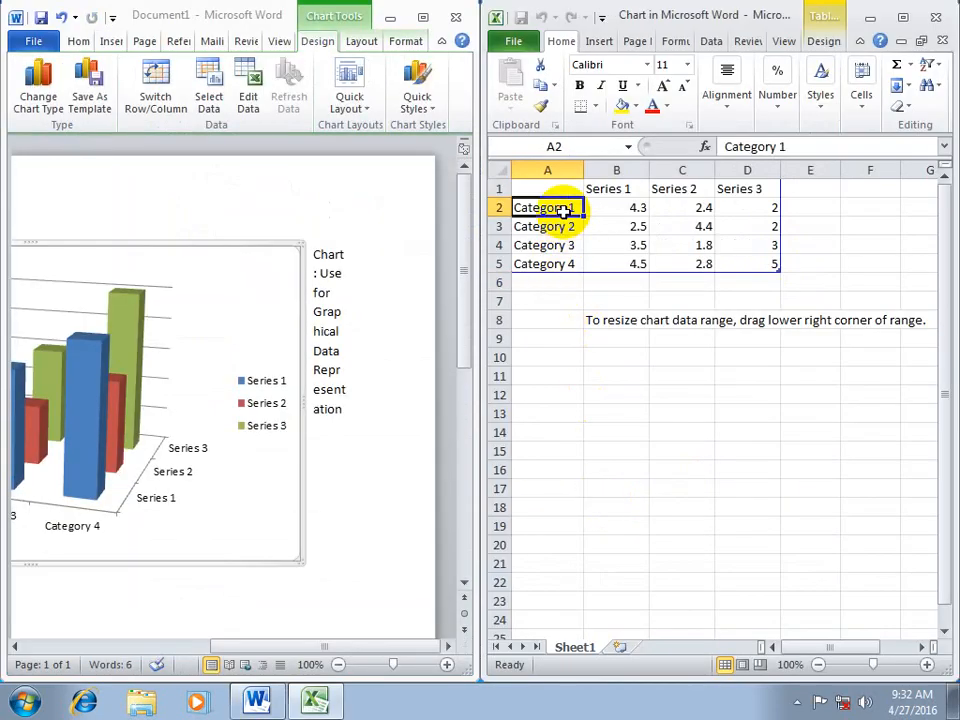
type("China")
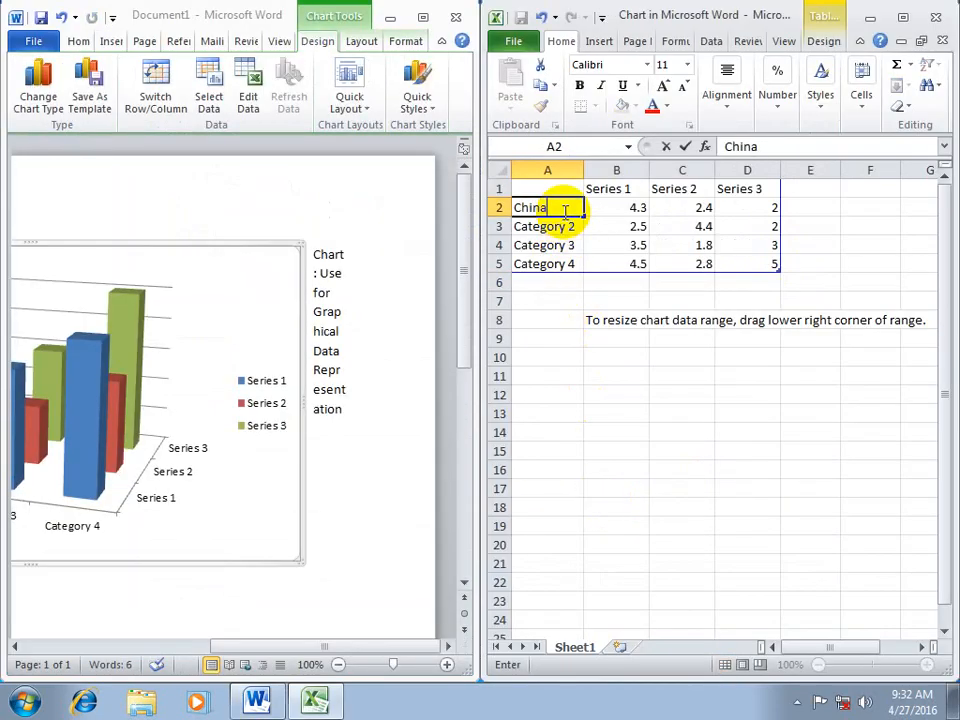
key("Return")
type("Pakistan")
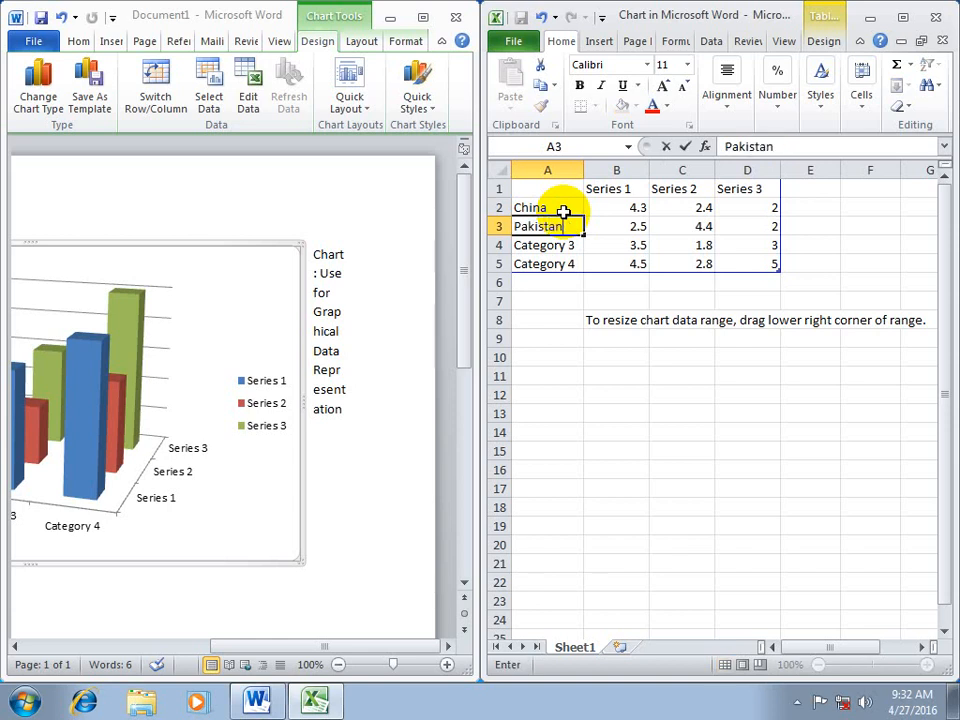
key("Return")
type("Afgh")
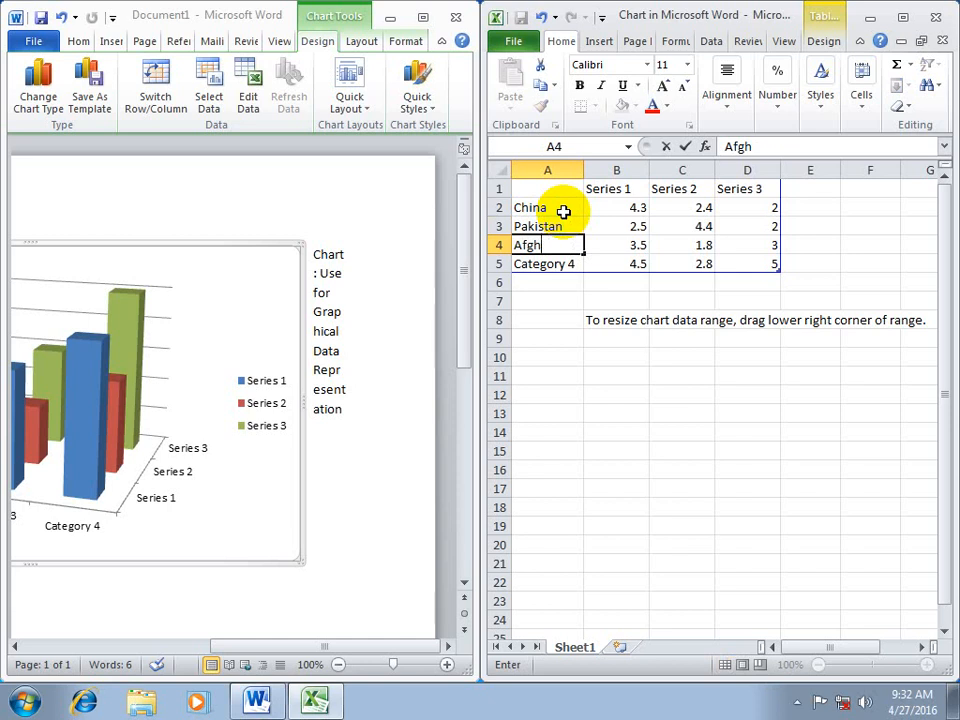
type("istan")
key("Return")
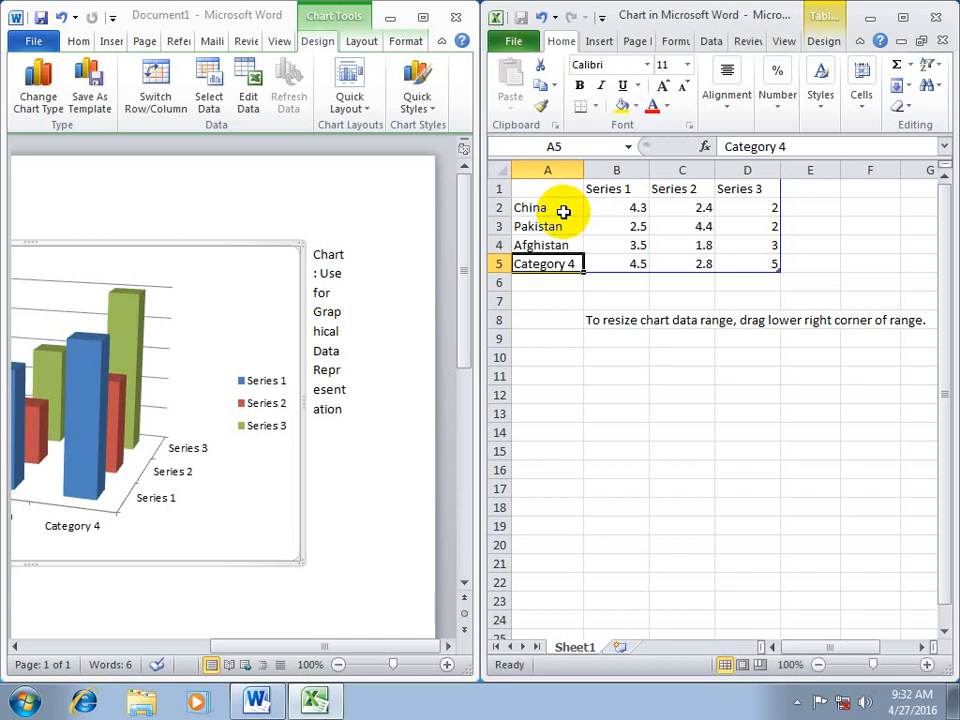
type("I")
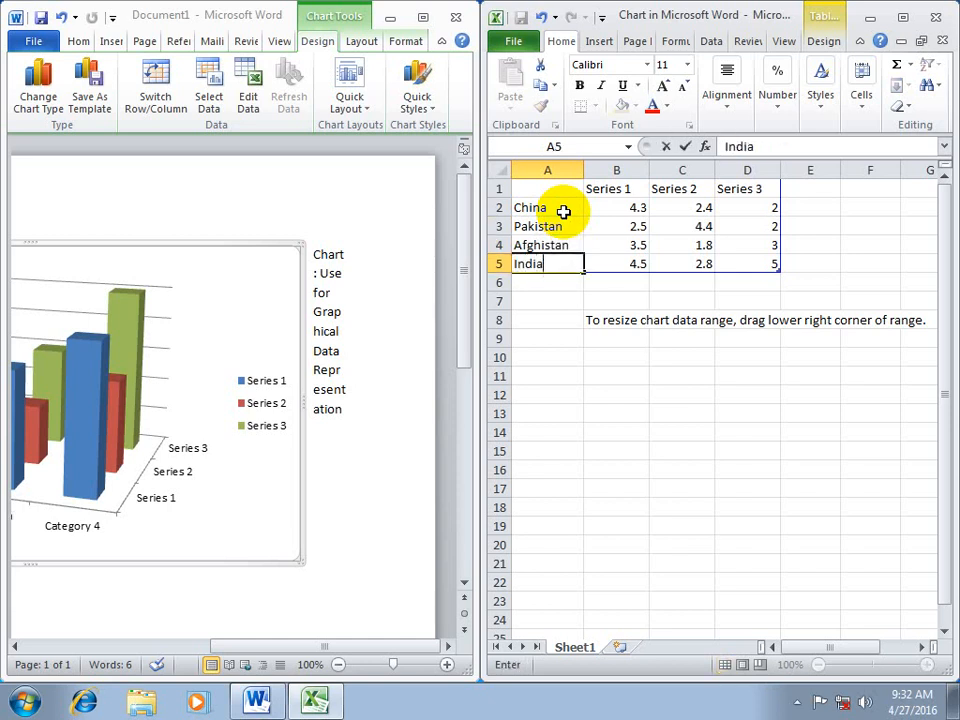
type("ndia")
key("Return")
Rename the three data series in B1:D1 as 2010, 2014 and 2016.
key("Up")
key("Up")
key("Up")
key("Up")
key("Up")
key("Right")
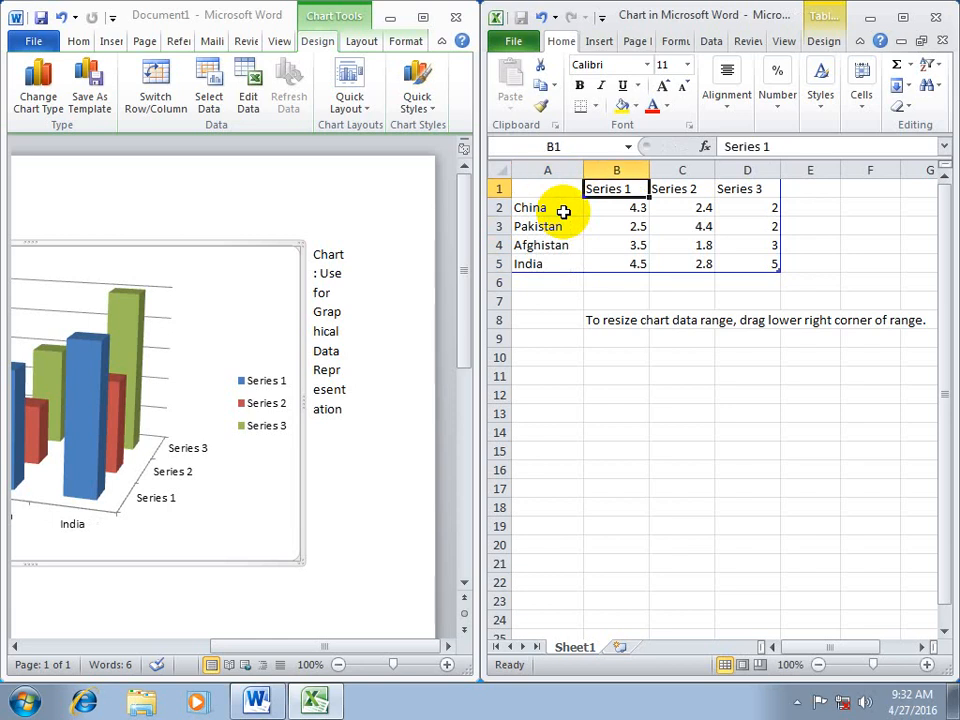
type("2010")
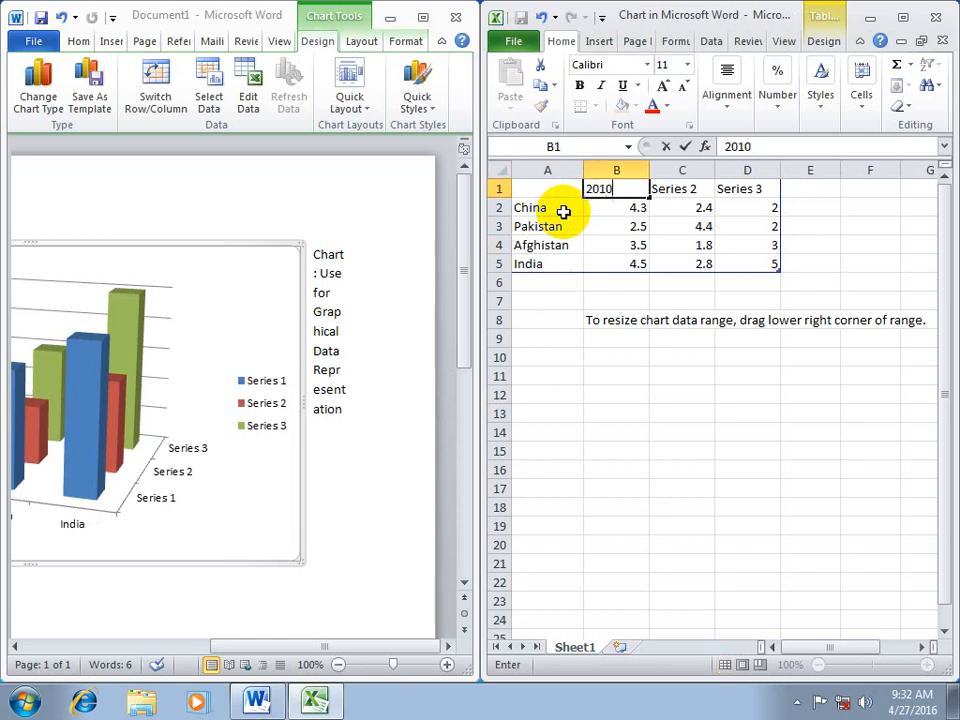
key("Right")
type("2")
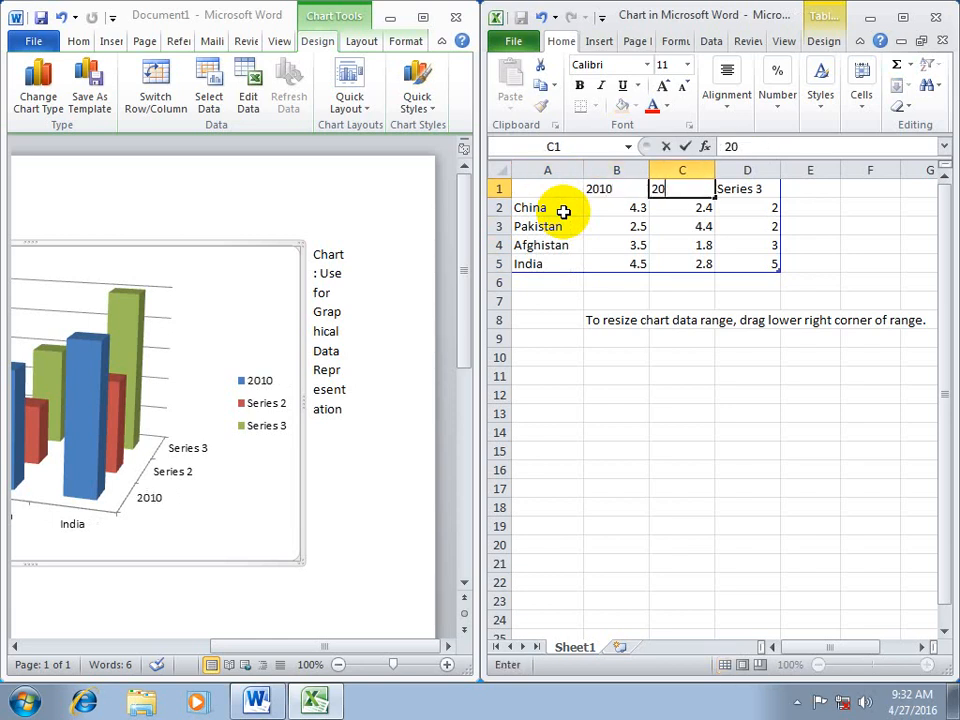
key("Right")
type("2")
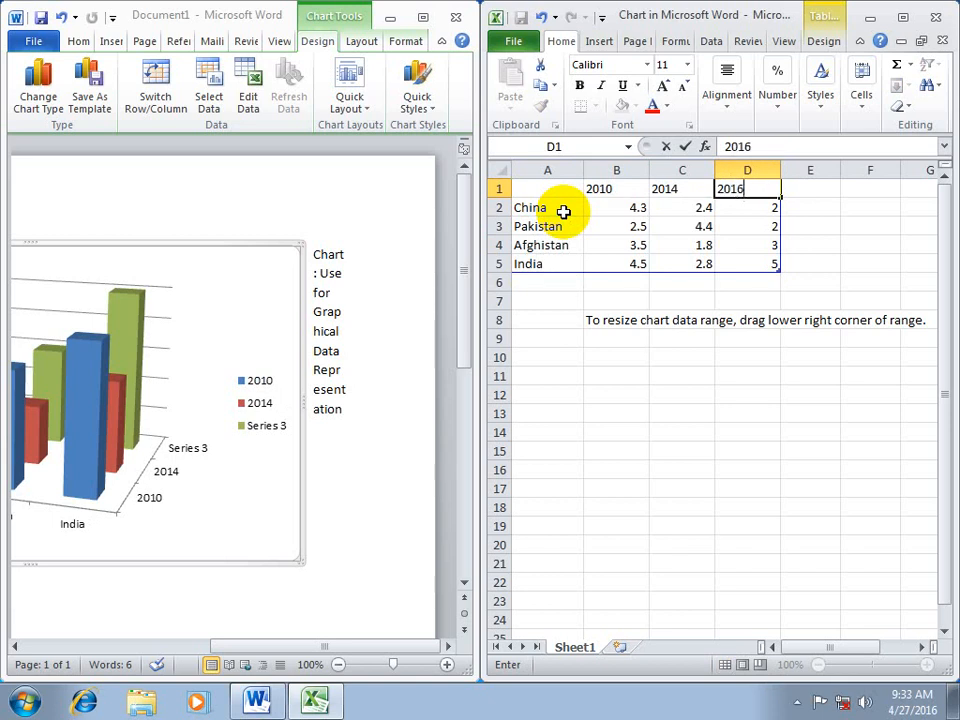
key("Return")
Set the 2010 values in B2:B5 to 6, 5, 4 and 4.
key("Left")
key("Left")
type("6")
key("Return")
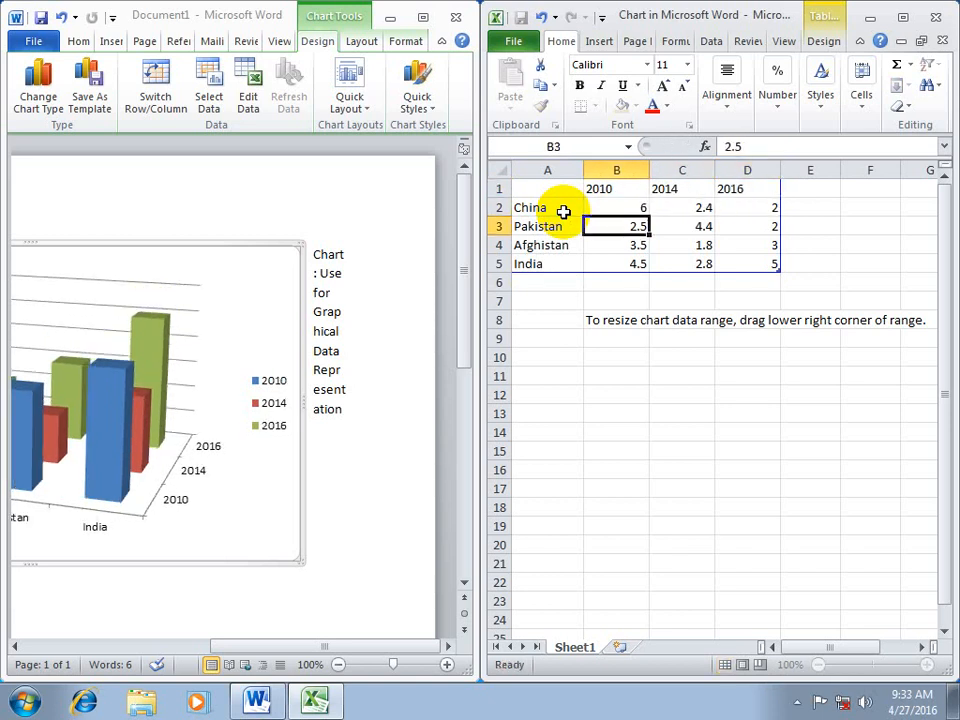
type("5")
key("Return")
type("4")
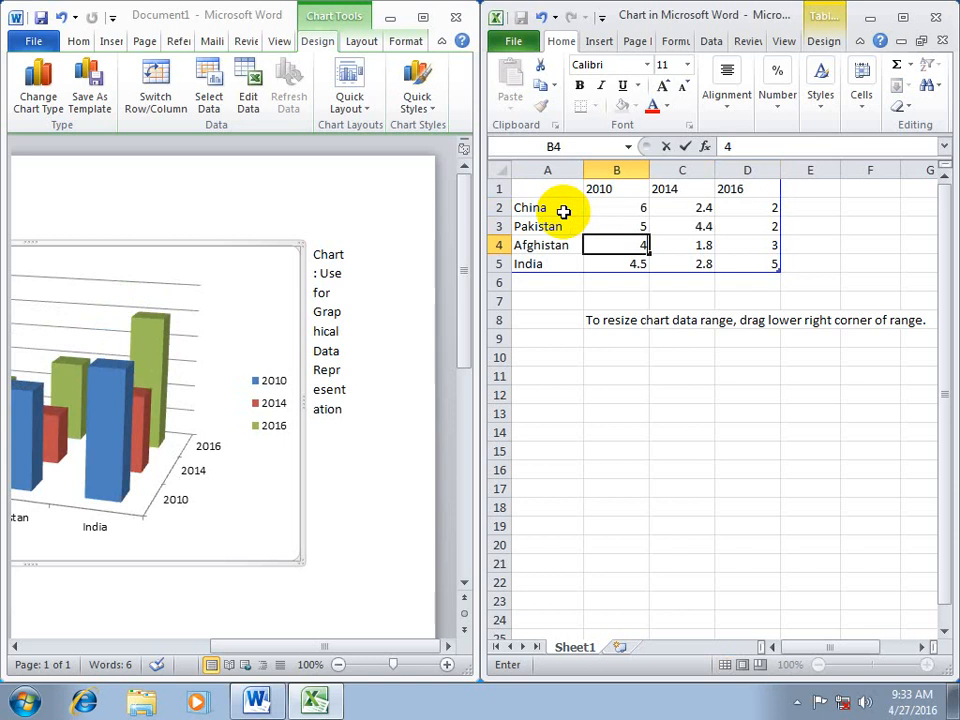
key("Return")
type("4")
key("Up")
Set the 2014 values in C2:C5 to 3, 3, 4 and 6.
key("Up")
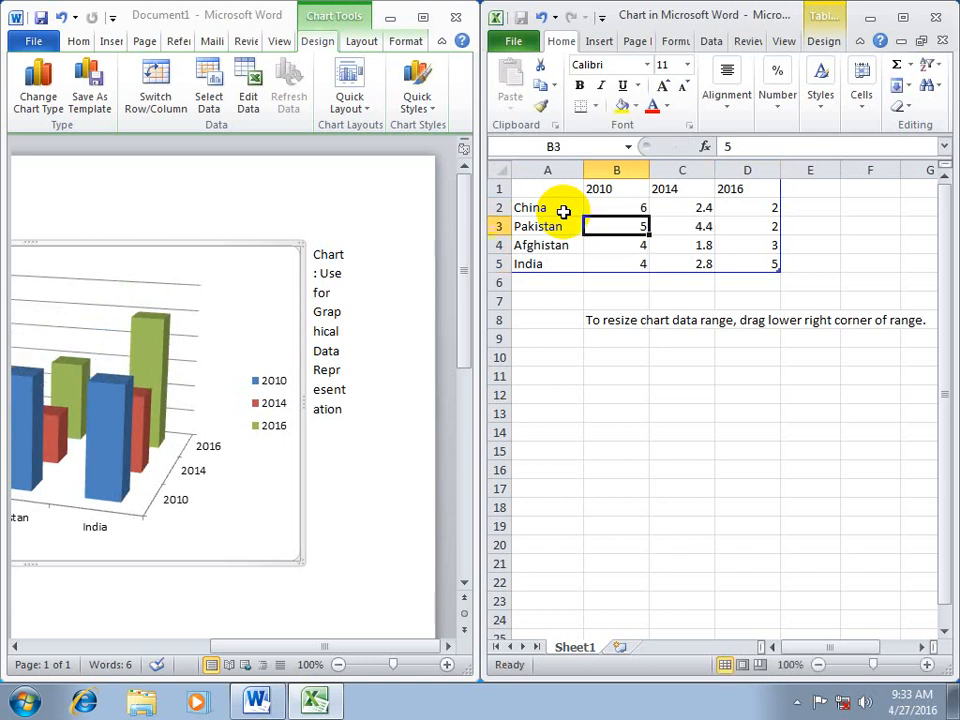
key("Up")
key("Right")
type("3")
key("Return")
type("3")
key("Return")
type("4")
key("Return")
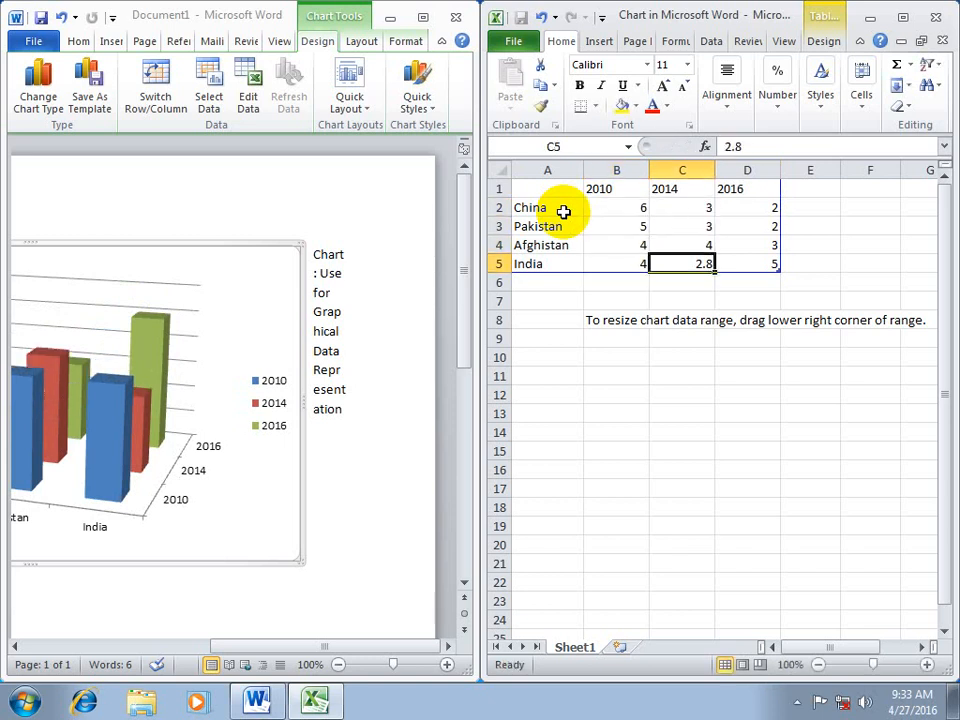
type("6")
key("Up")
Set the 2016 values in D2:D5 to 4, 3, 5 and 3.
key("Up")
key("Up")
key("Right")
type("4")
key("Return")
type("3")
key("Return")
type("5")
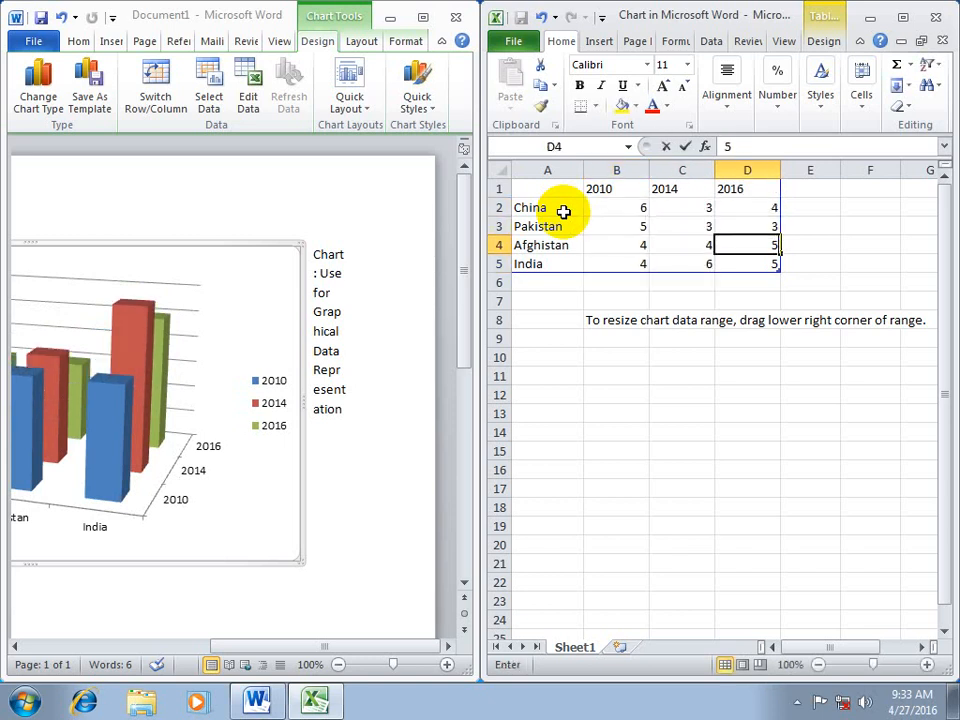
key("Return")
type("3")
key("Return")
Clear the range-resizing note in cell B8 and close the chart's data sheet to return to the document.
key("Left")
key("Left")
key("Down")
key("Down")
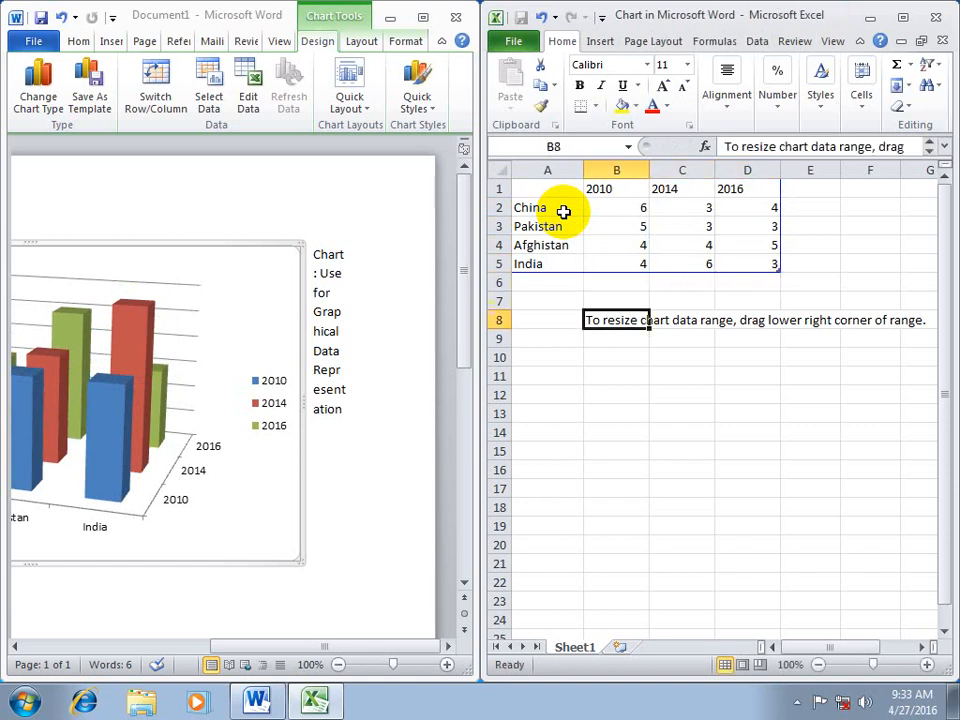
key("BackSpace")
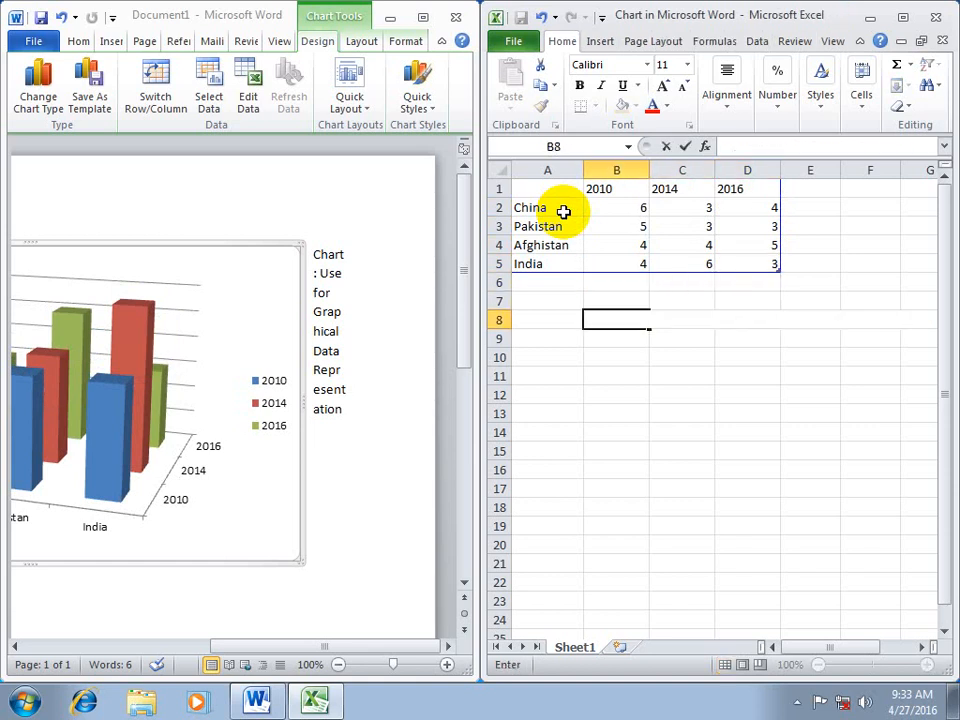
left_click(935, 17)
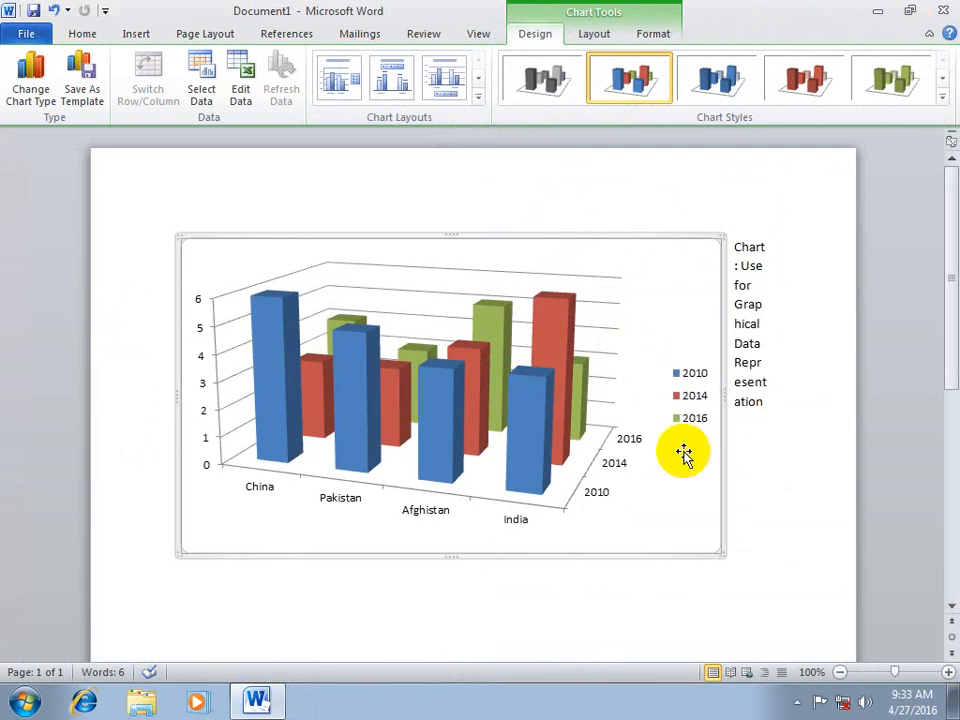
left_click(583, 368)
left_click(500, 413)
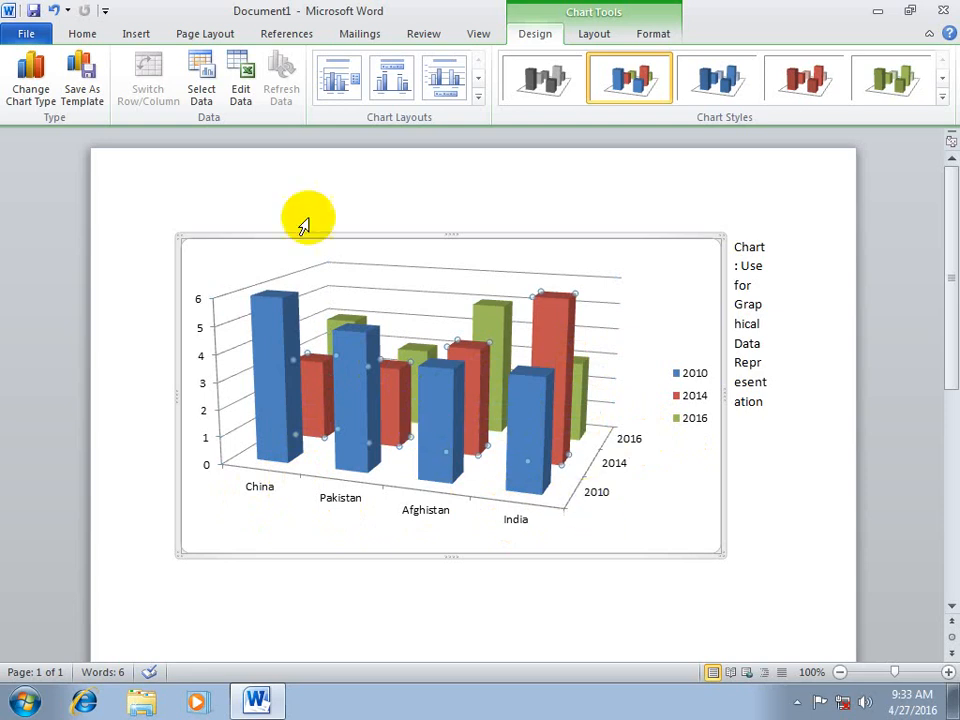
left_click(136, 34)
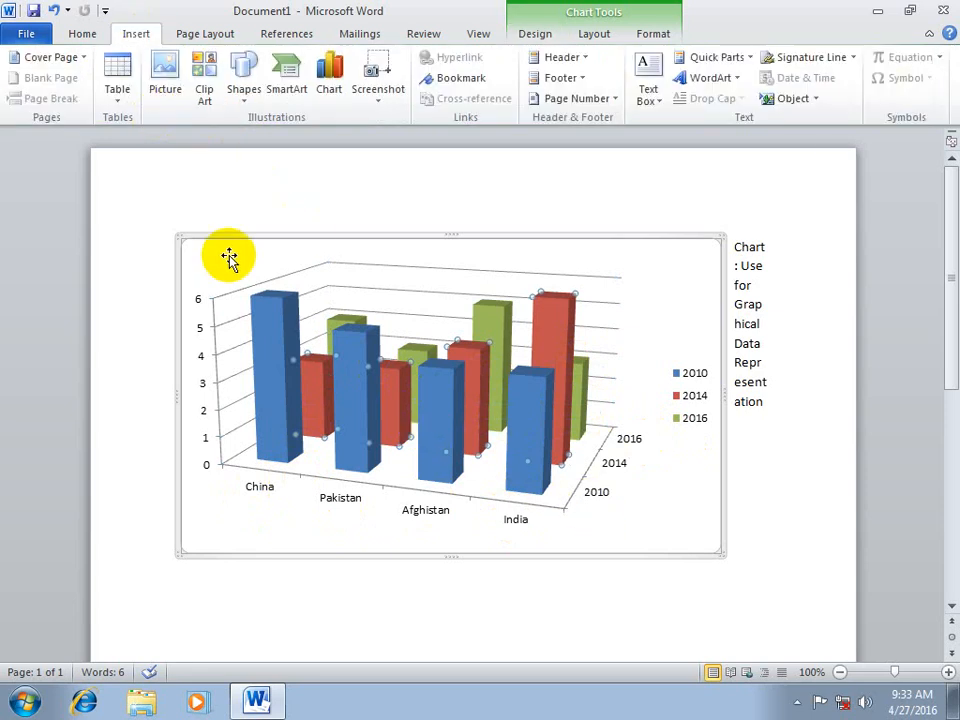
left_click(280, 205)
Create a new blank document.
key("ctrl+n")
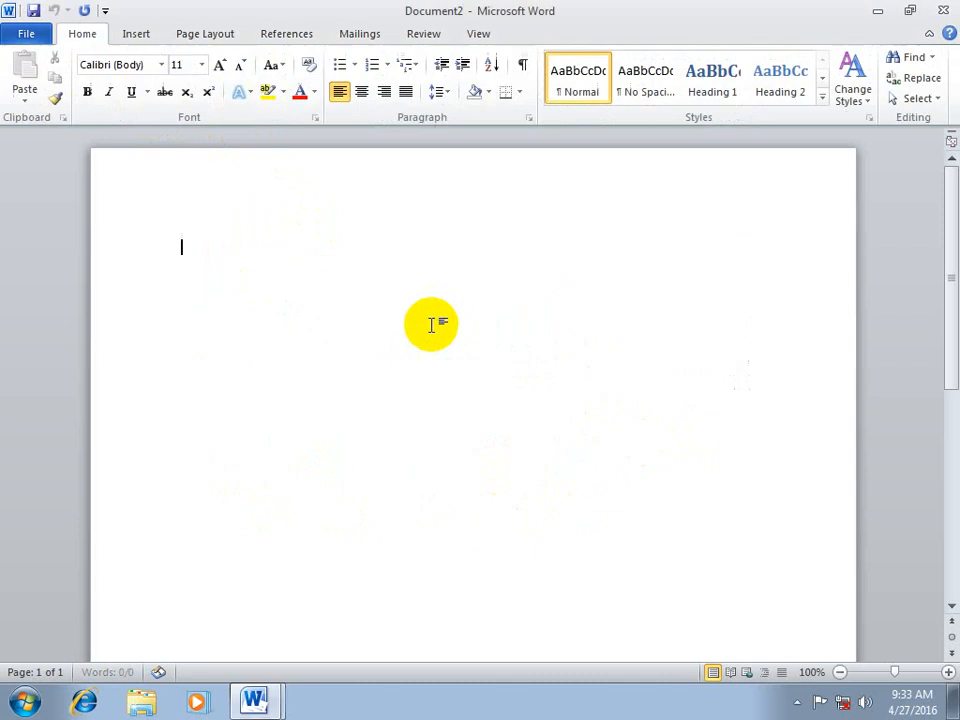
left_click(128, 34)
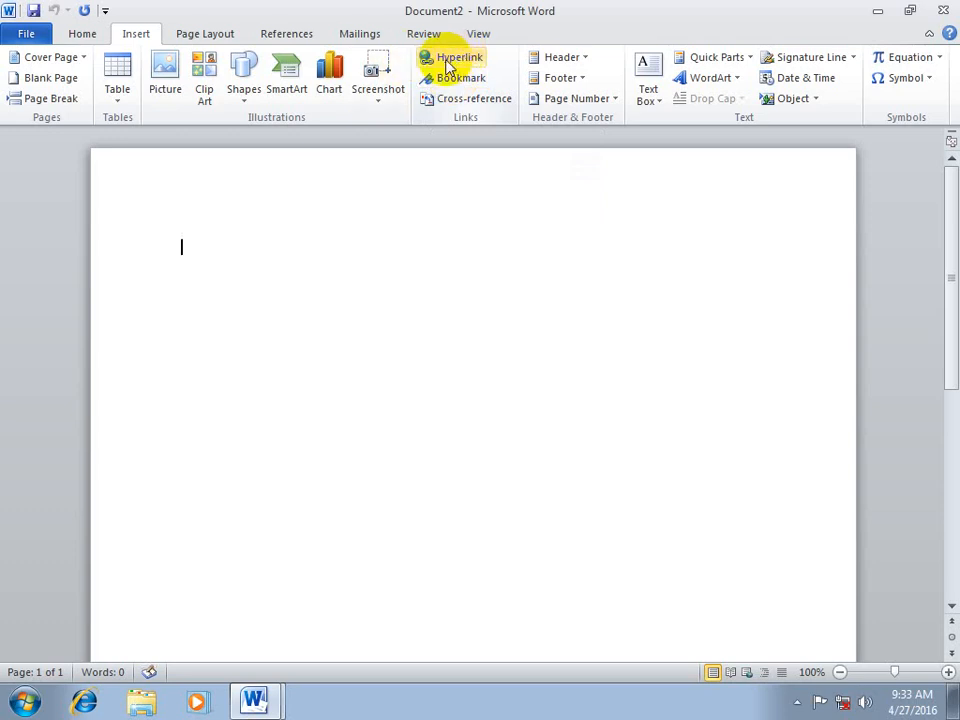
left_click(449, 60)
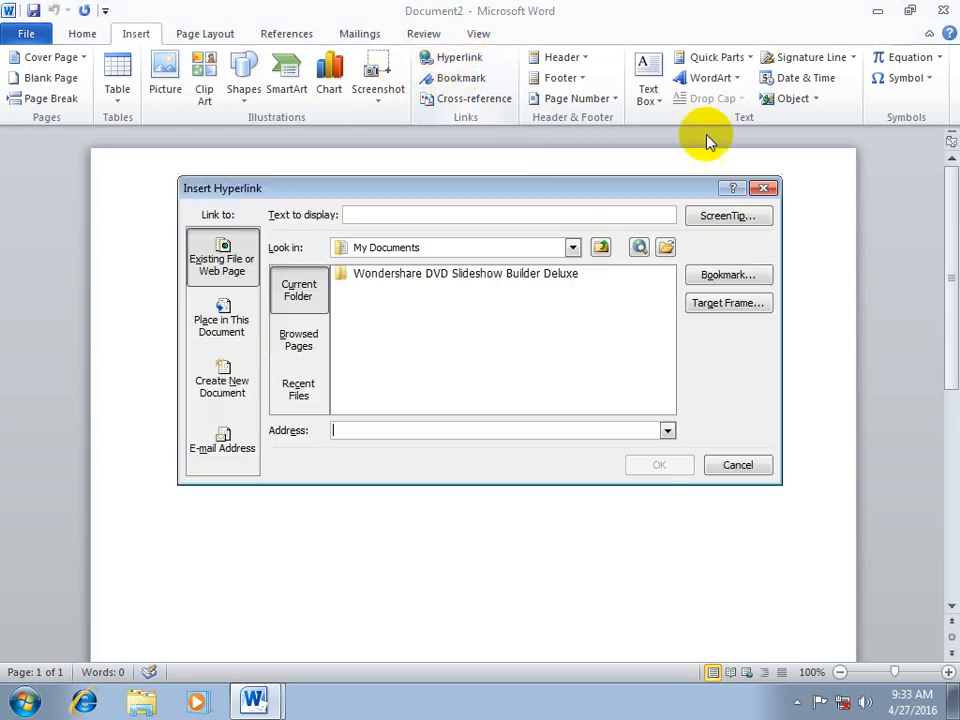
left_click(757, 189)
Fill the blank document with sample paragraphs using =rand().
type("=ran")
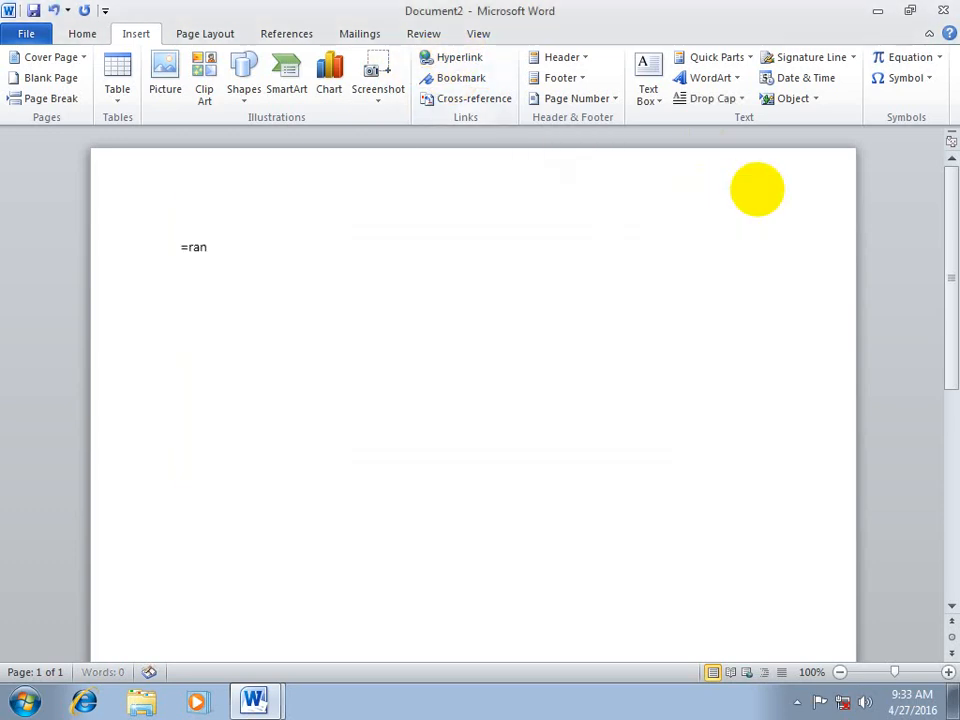
type("d()")
key("Return")
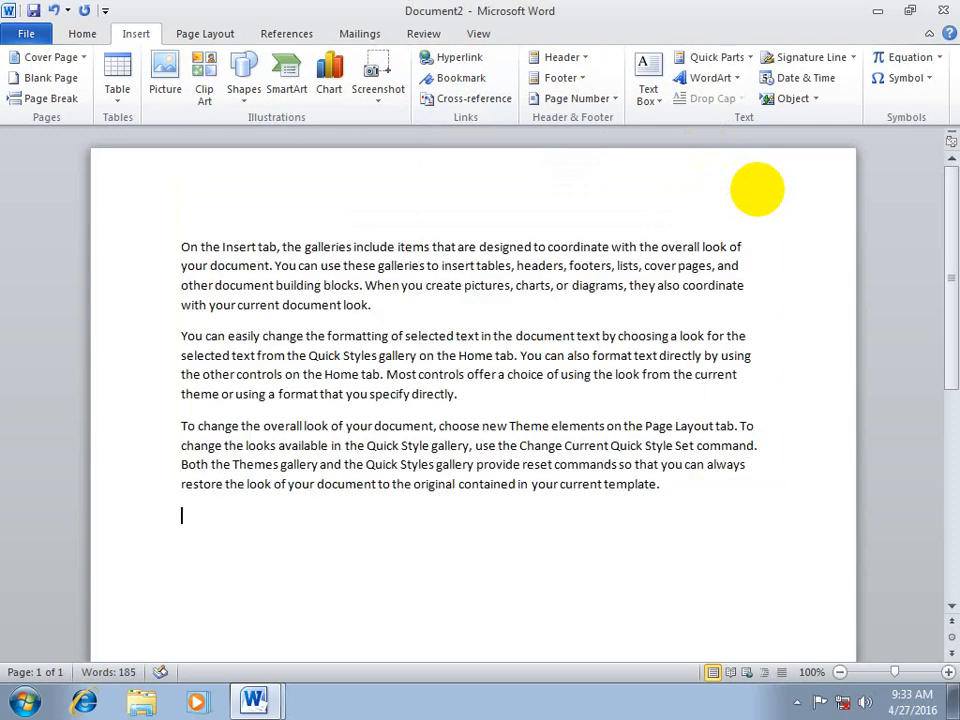
Insert a hyperlink below the sample paragraphs to the Desktop file How to lock control panel.
left_click(456, 58)
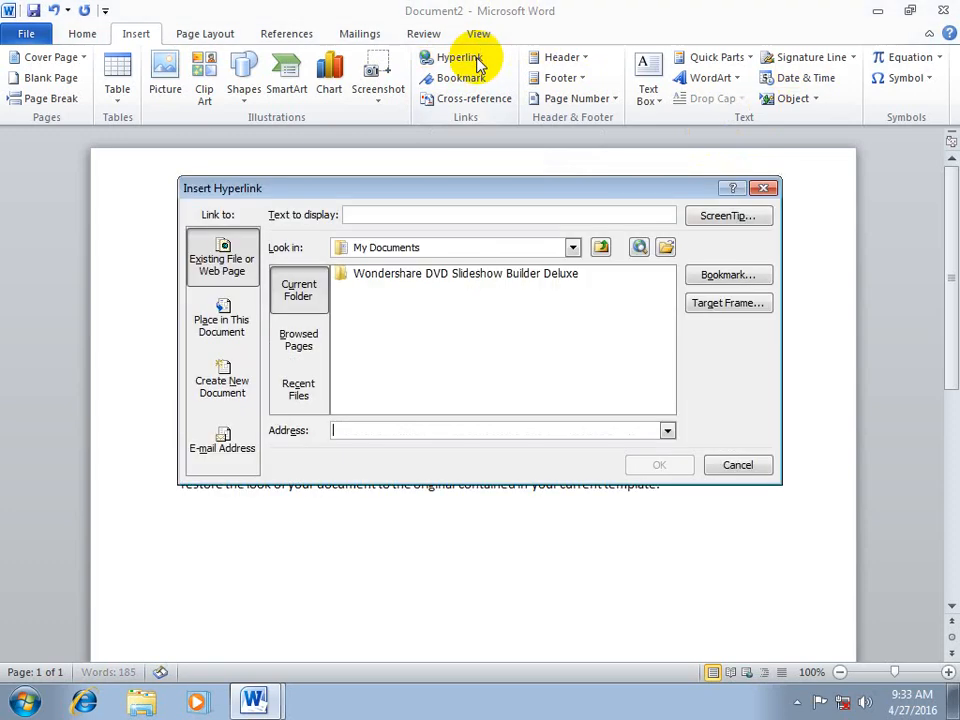
left_click(572, 247)
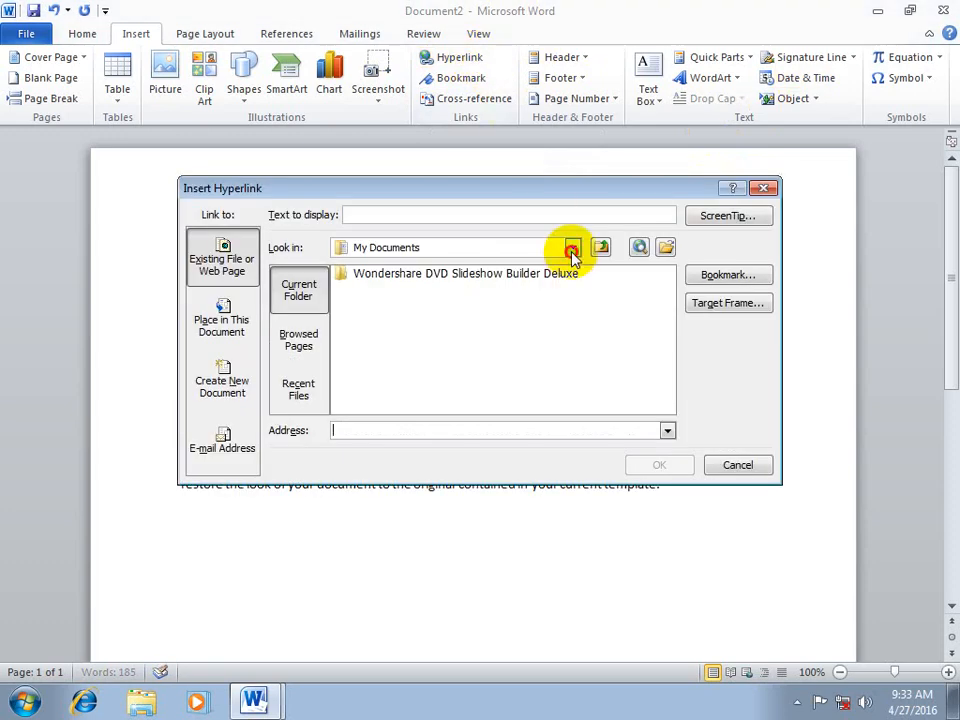
left_click(390, 266)
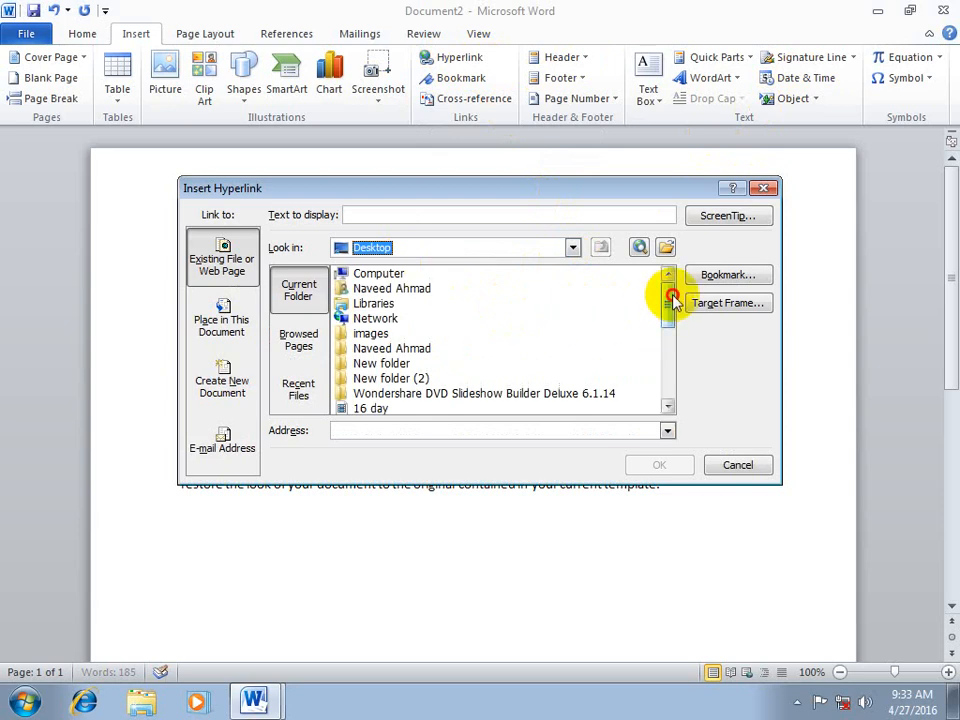
left_click_drag(664, 300, 668, 345)
left_click(369, 408)
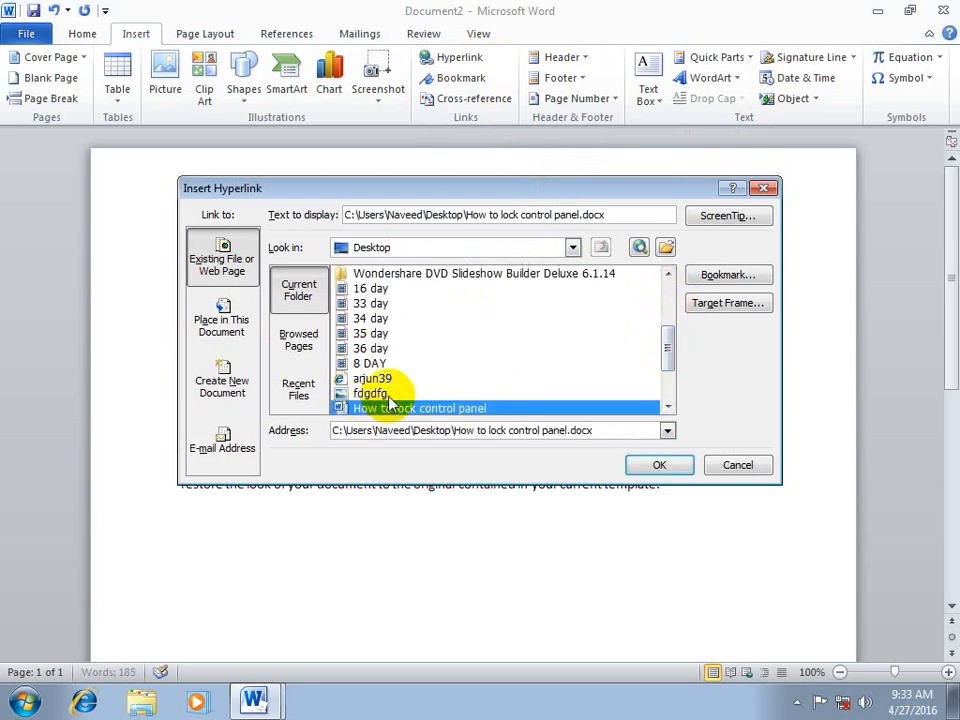
left_click(655, 465)
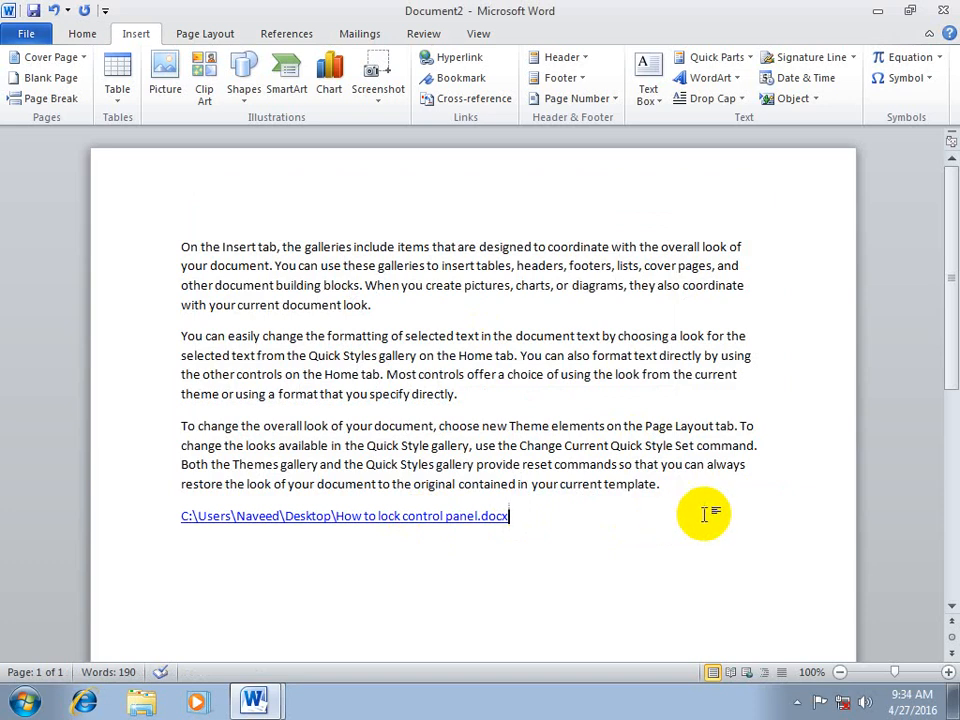
Follow the new file-path hyperlink, accept the security notice, and close the linked document.
left_click(447, 518, "ctrl")
left_click(543, 425)
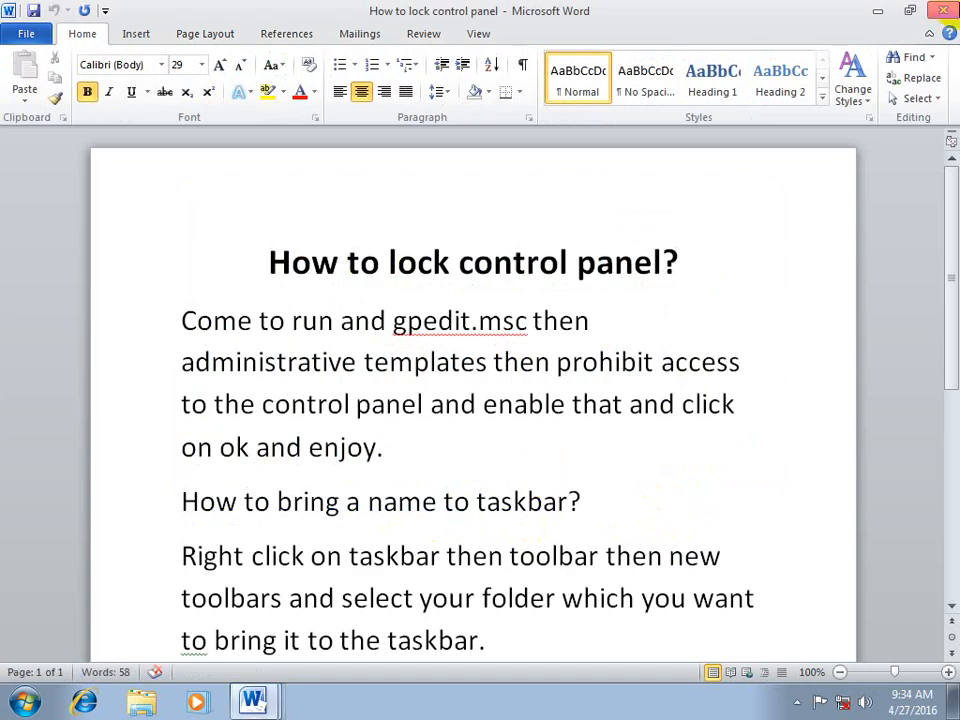
left_click(943, 10)
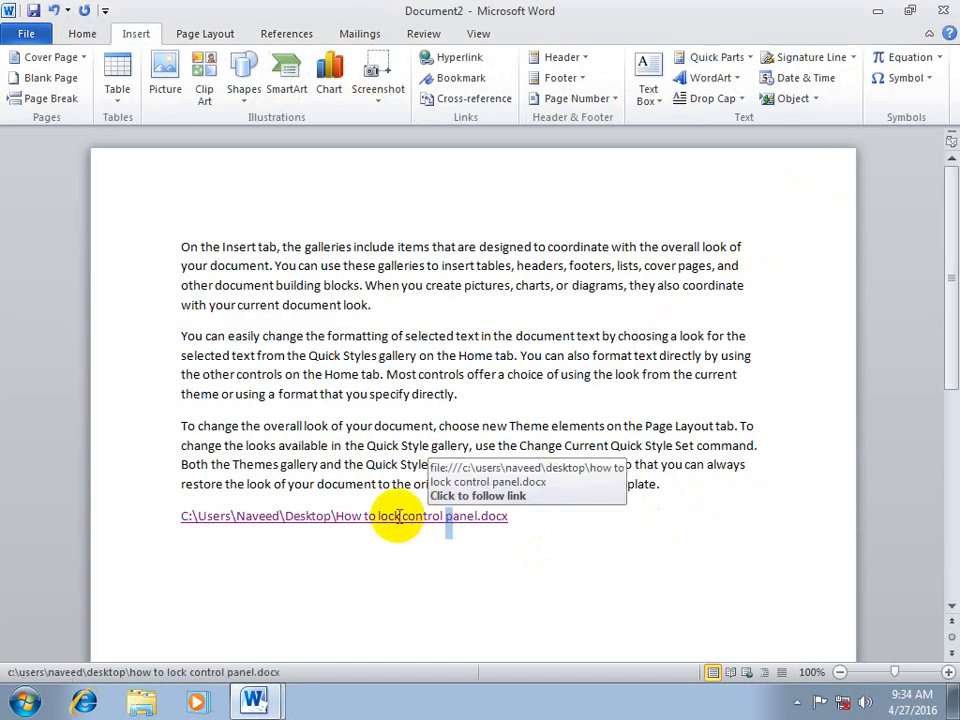
left_click(601, 530)
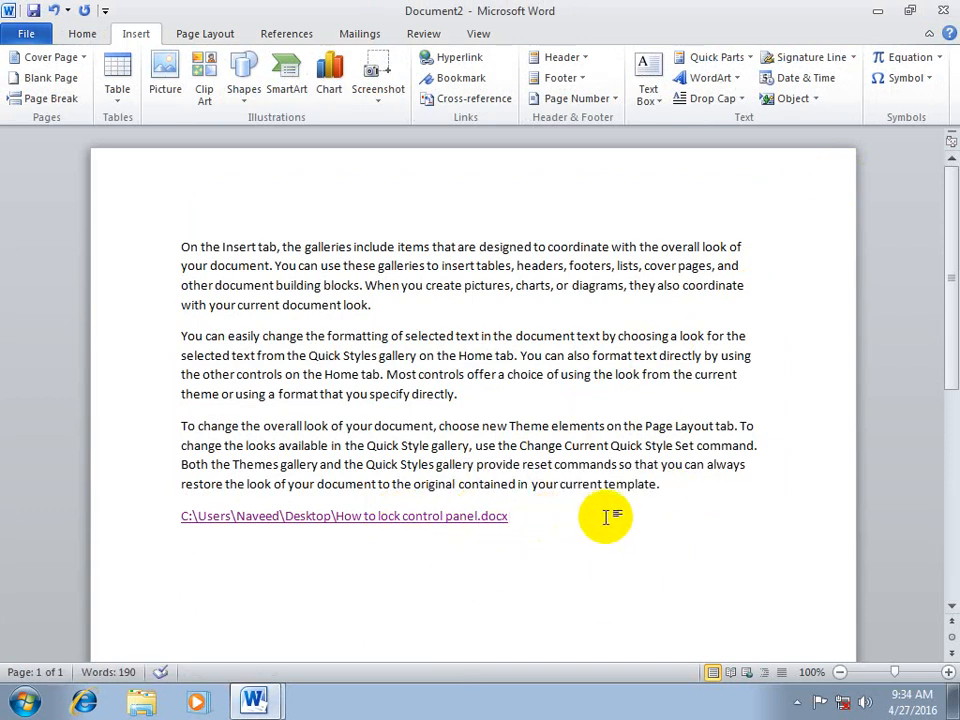
Turn on the advanced editing option Use CTRL + Click to follow hyperlink.
left_click(12, 32)
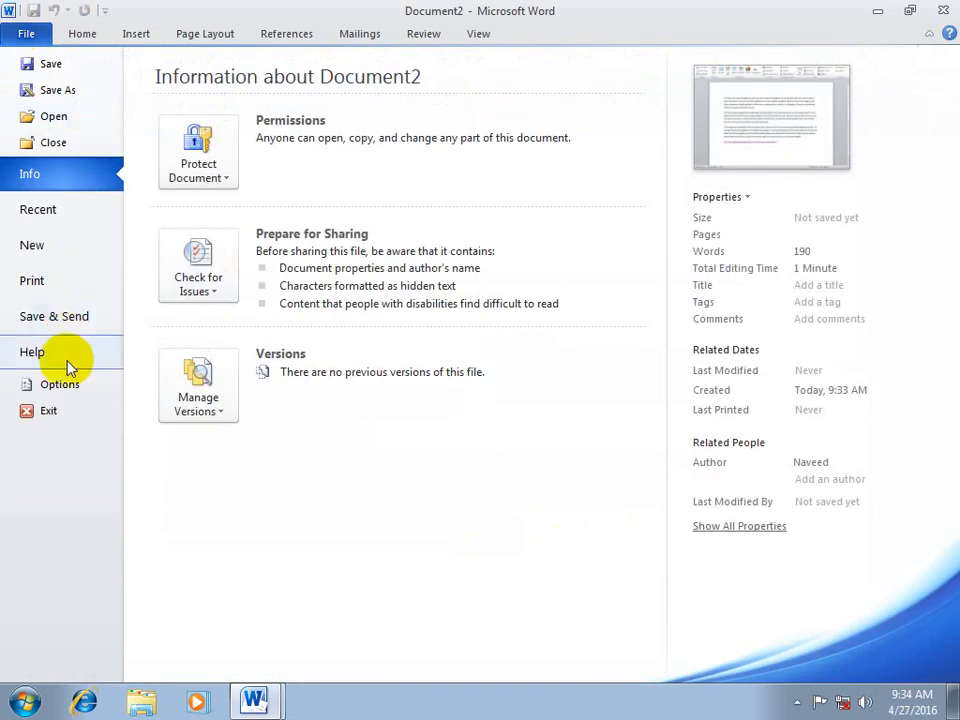
left_click(66, 386)
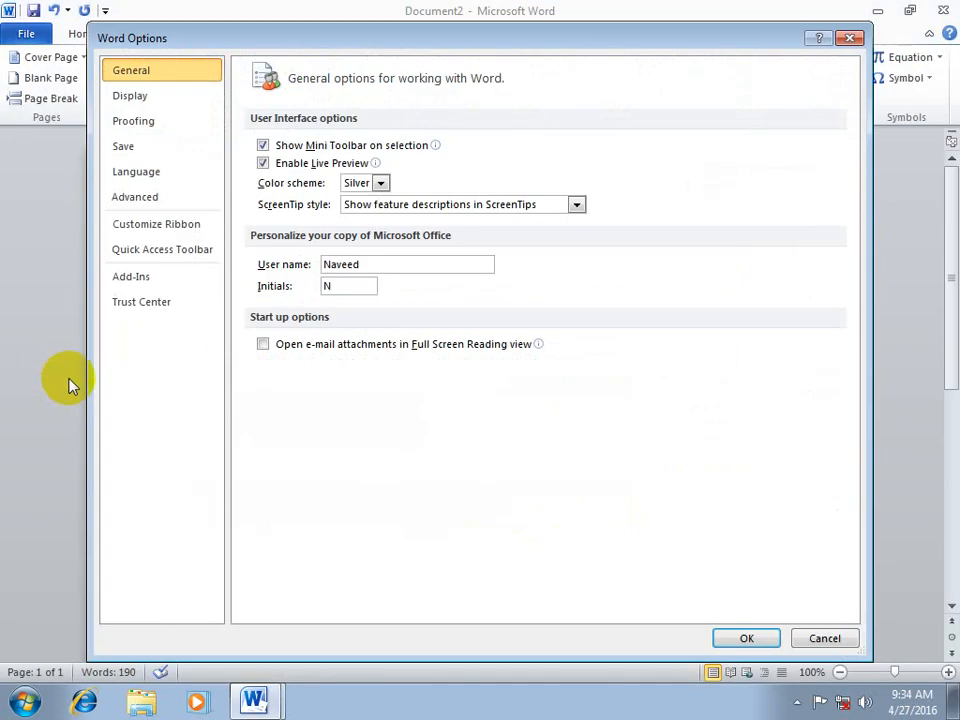
left_click(180, 197)
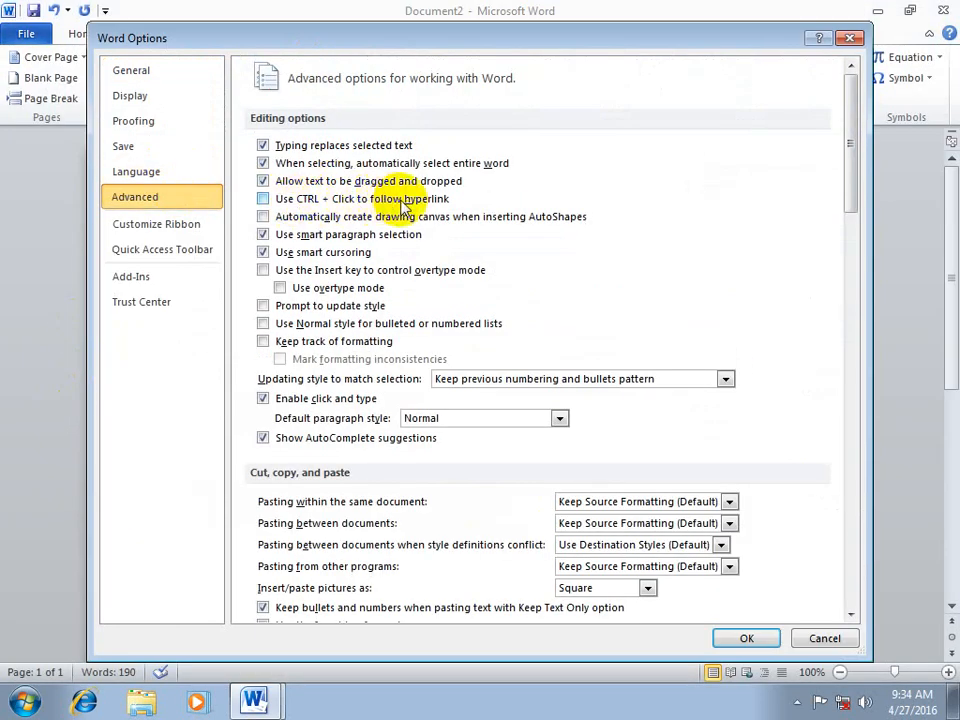
left_click(310, 199)
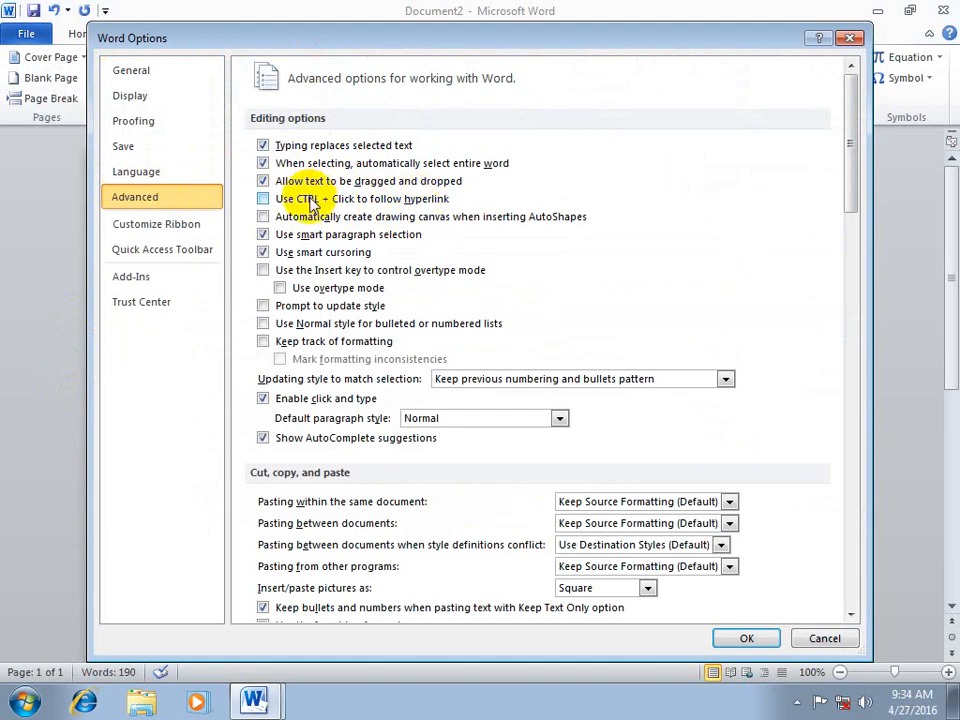
left_click(760, 637)
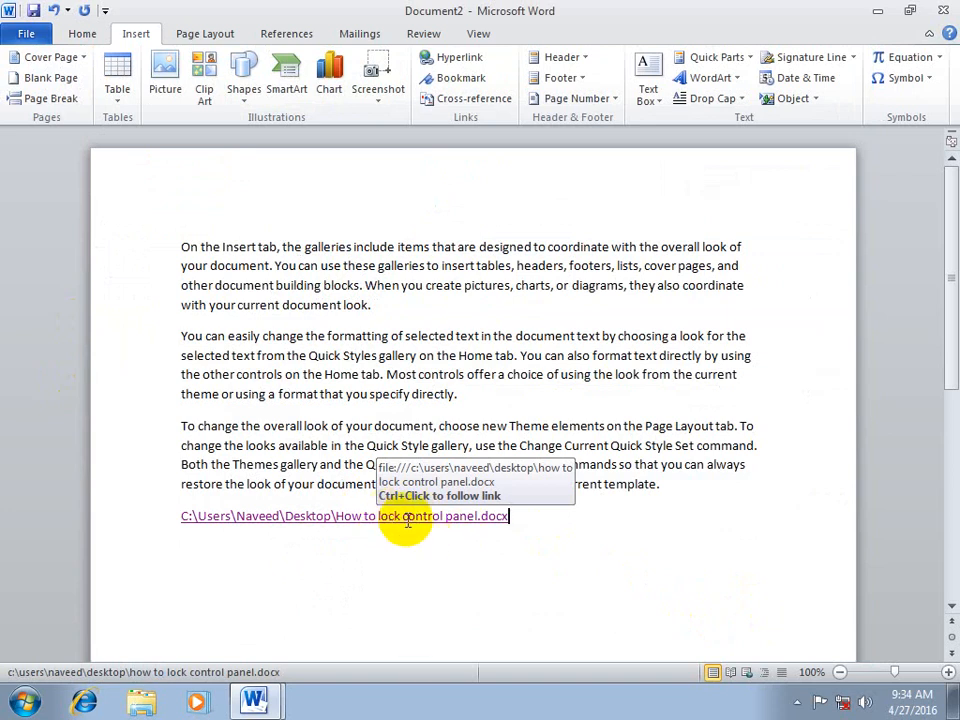
Turn off the advanced editing option Use CTRL + Click to follow hyperlink.
left_click(450, 553)
left_click(28, 34)
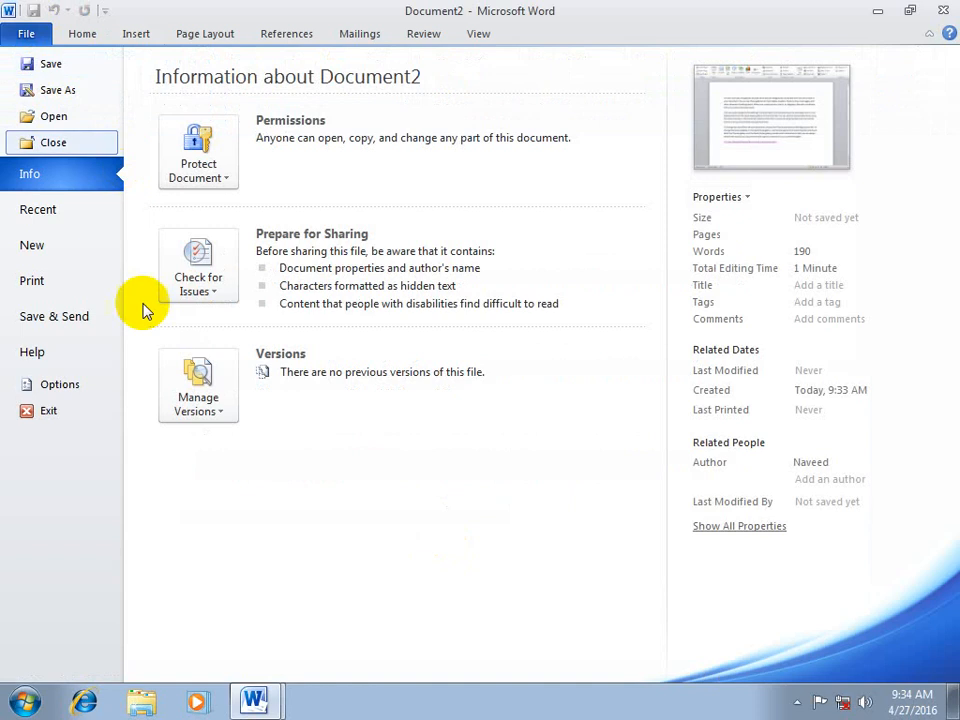
left_click(62, 389)
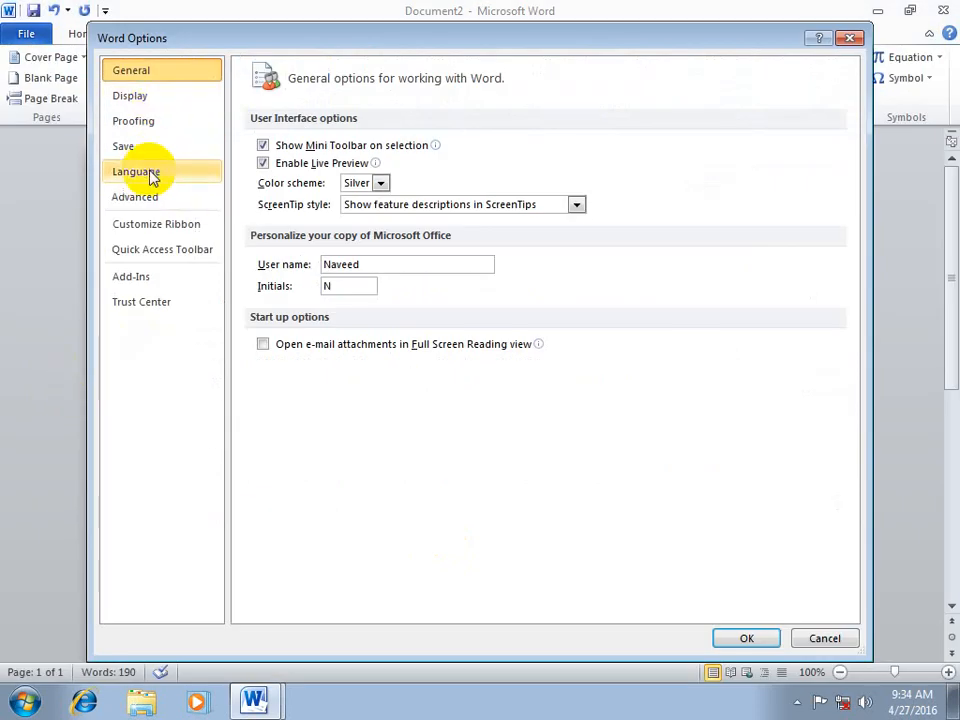
left_click(140, 197)
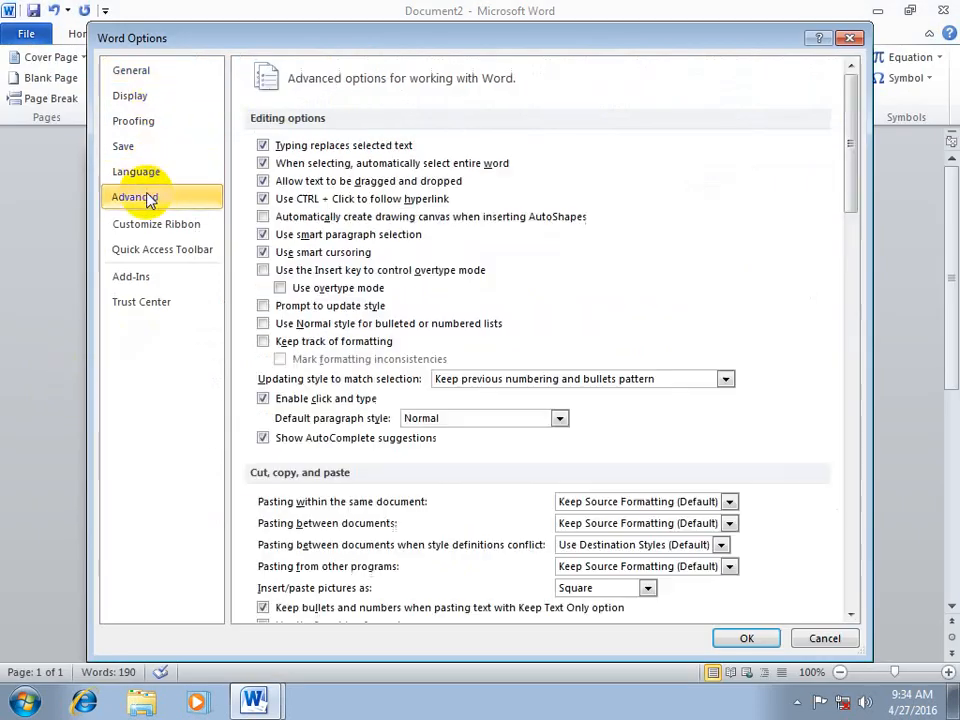
left_click(280, 200)
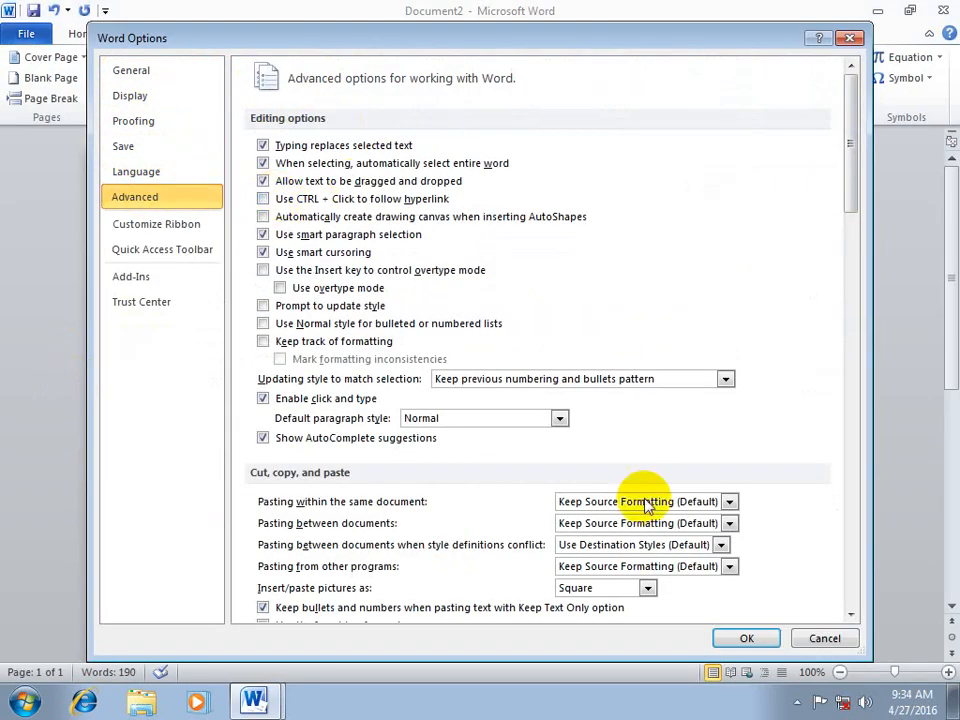
left_click(745, 638)
Test following the file-path hyperlink with a plain click, allow it to open, and return to the sample document.
left_click(408, 535)
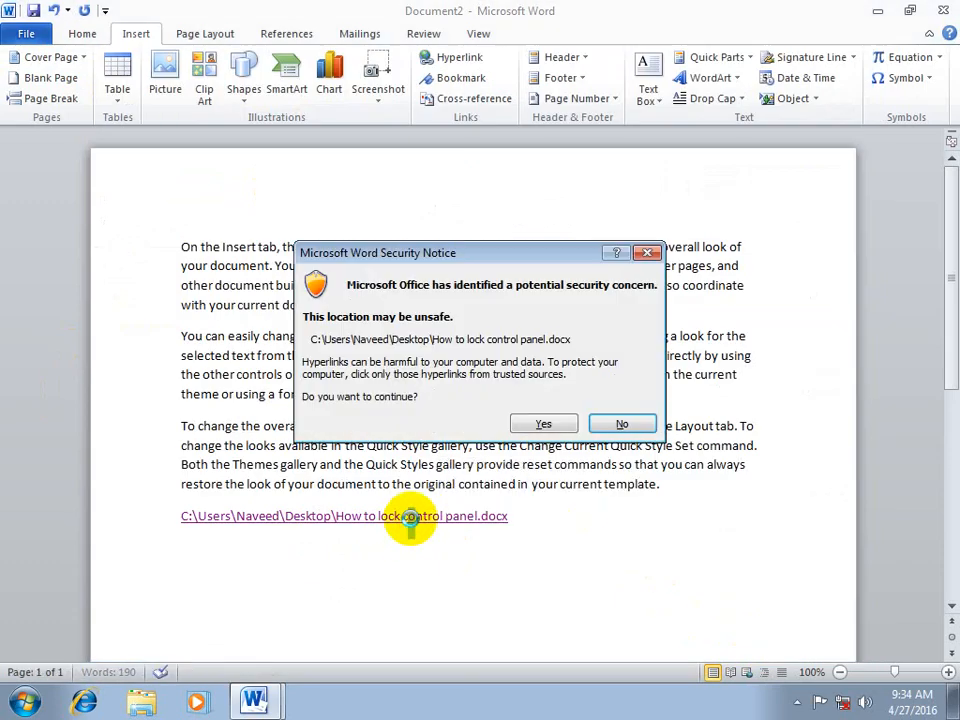
left_click(553, 422)
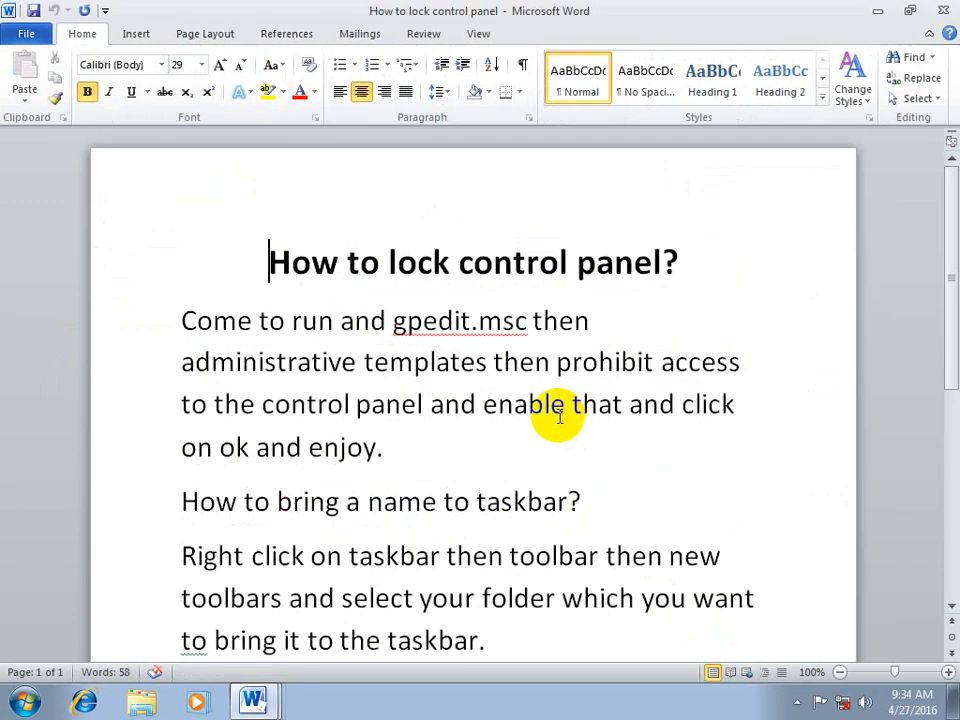
left_click(940, 10)
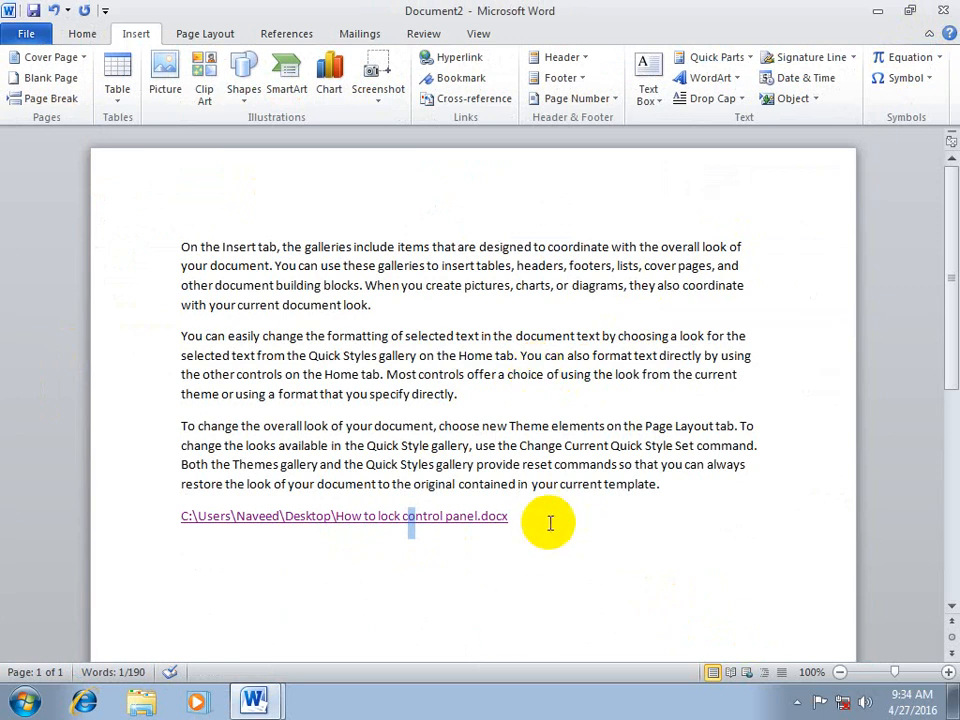
Replace the file-path hyperlink with a link to the Desktop file How to lock control panel, using a first name as display text.
left_click_drag(535, 523, 338, 526)
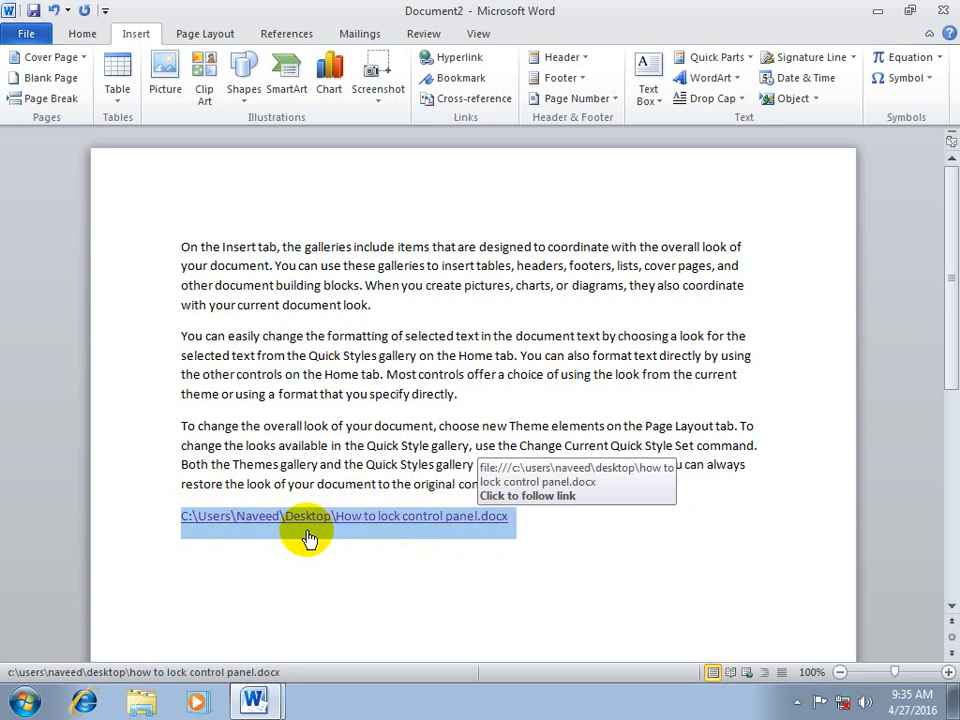
key("Delete")
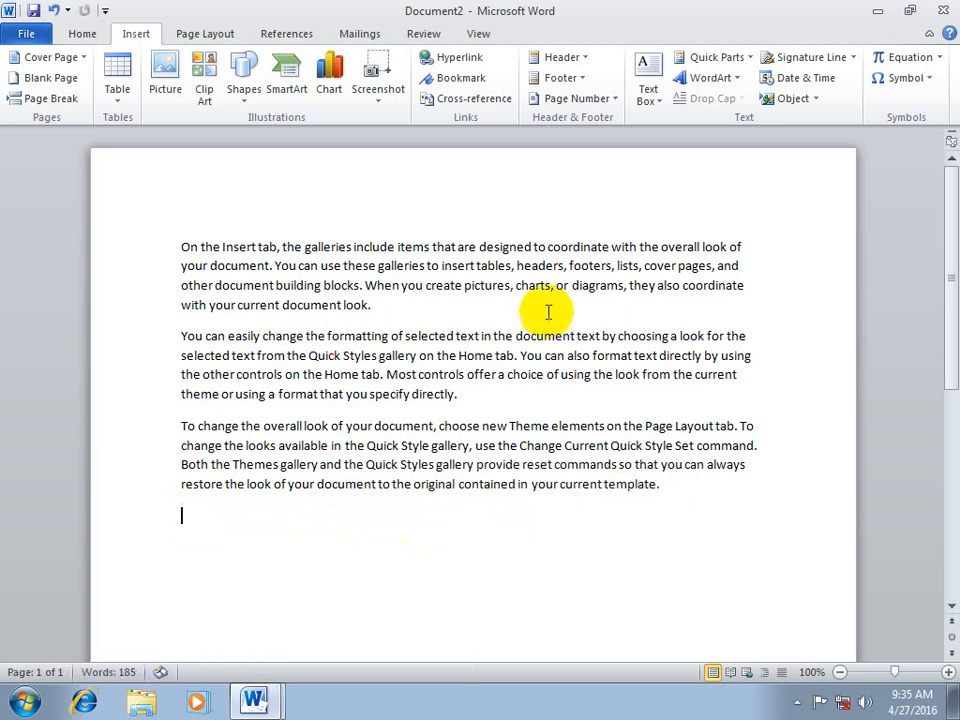
left_click(466, 62)
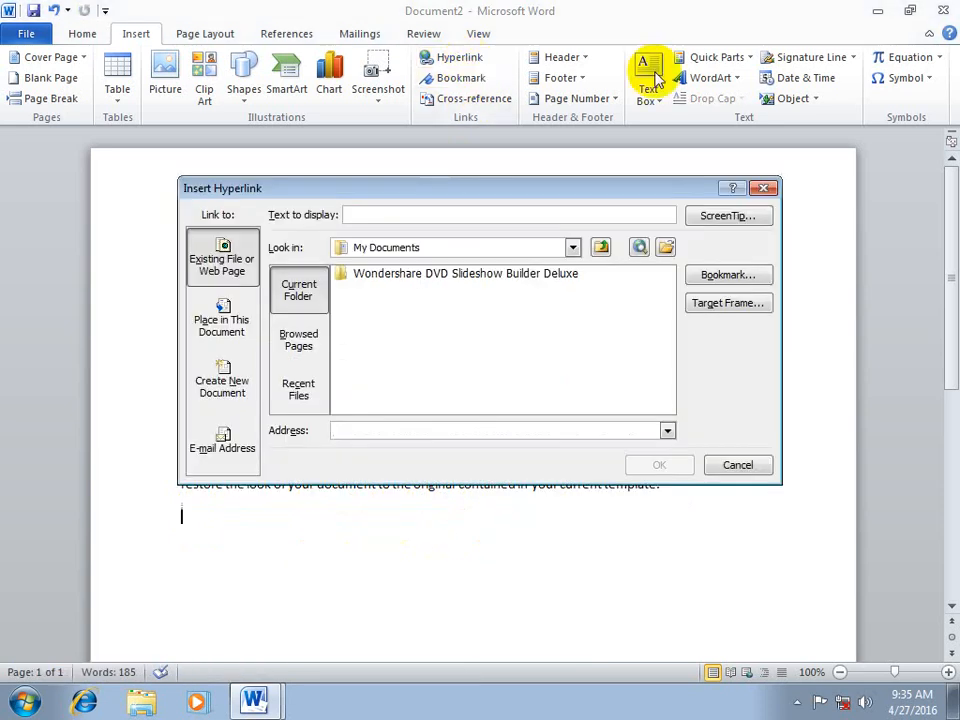
left_click(572, 247)
left_click(375, 266)
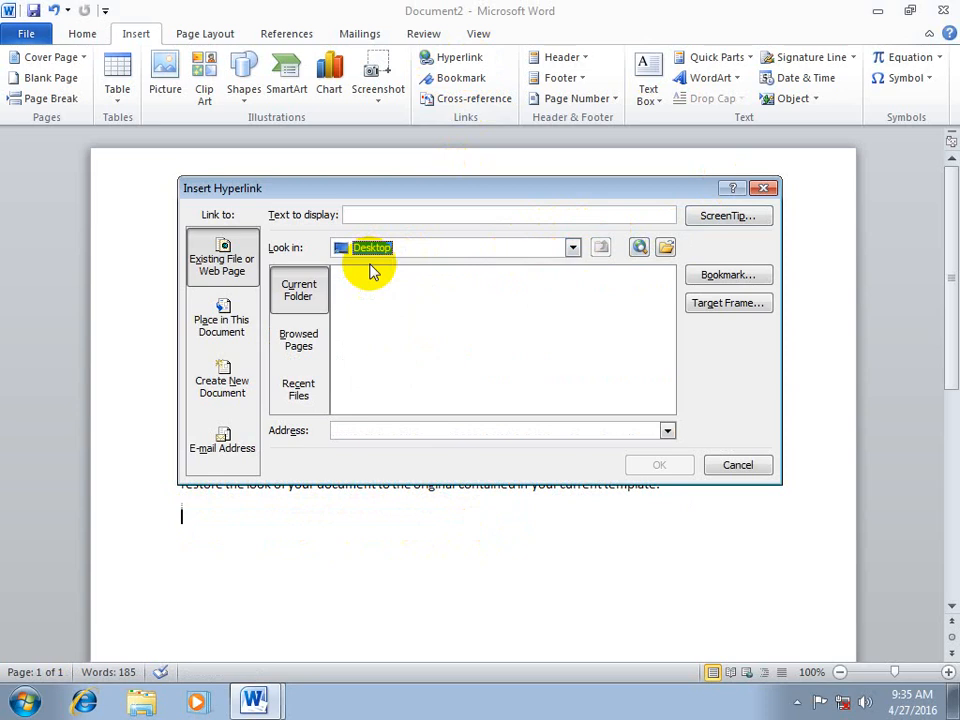
left_click_drag(669, 306, 669, 373)
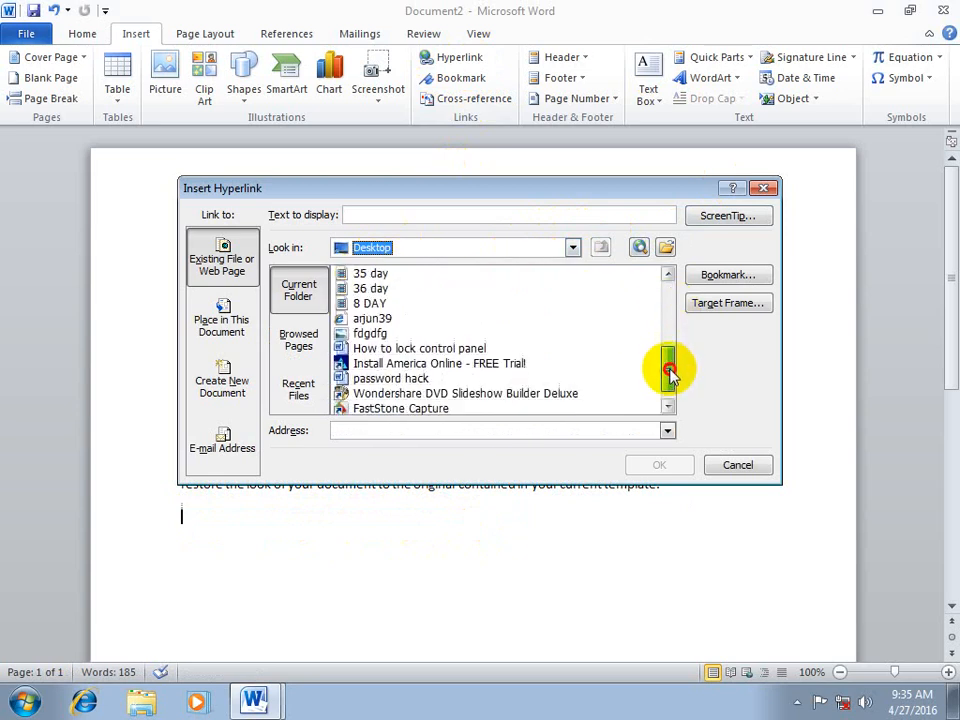
left_click(416, 350)
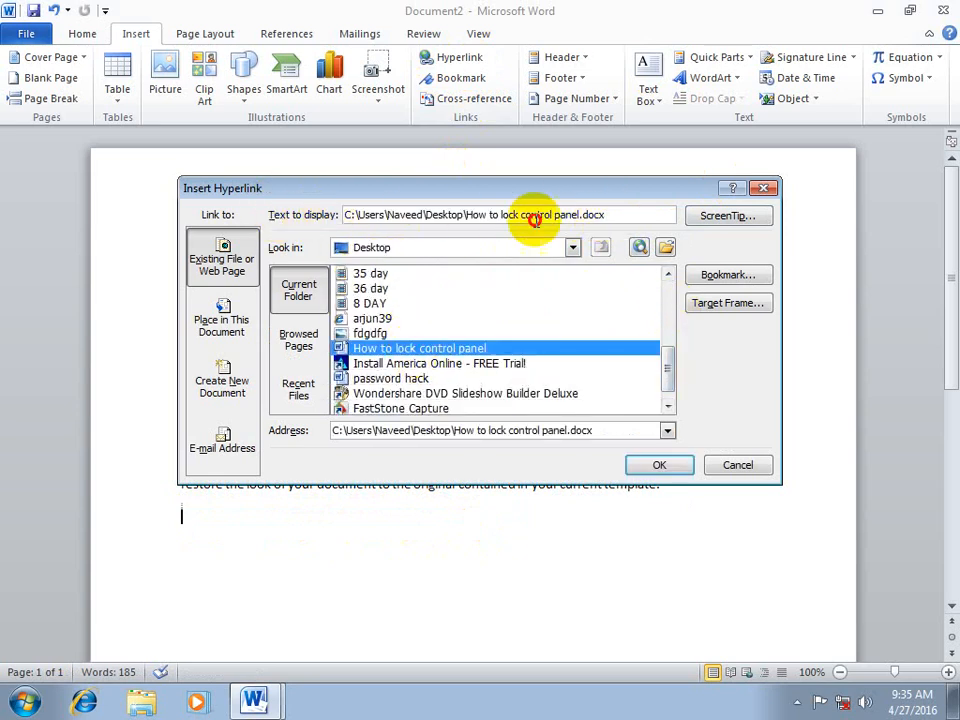
left_click_drag(600, 214, 289, 234)
key("BackSpace")
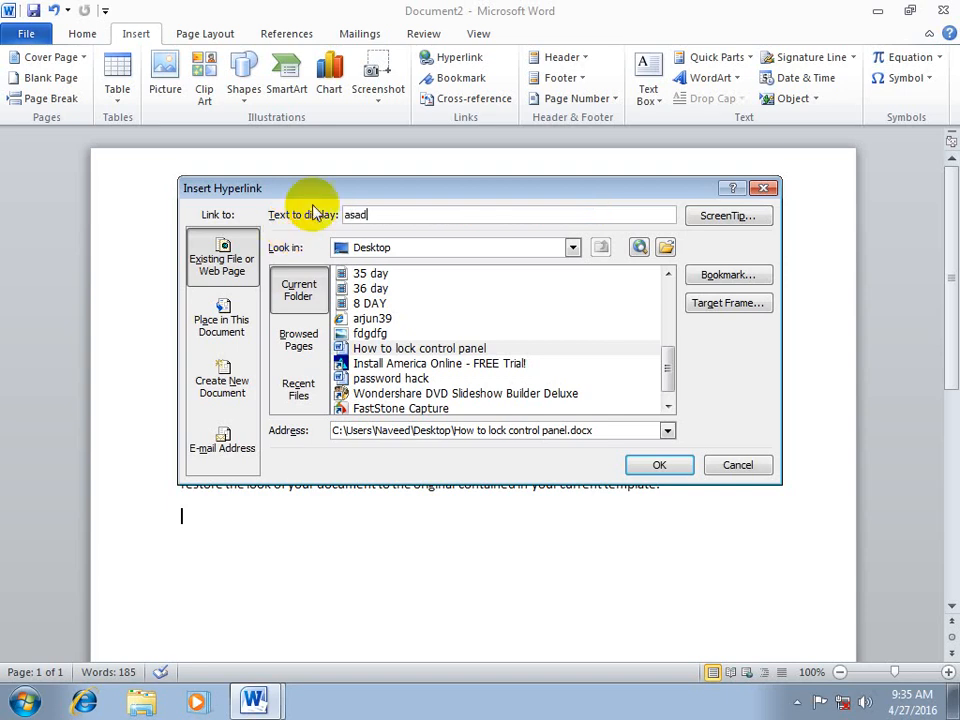
left_click(655, 463)
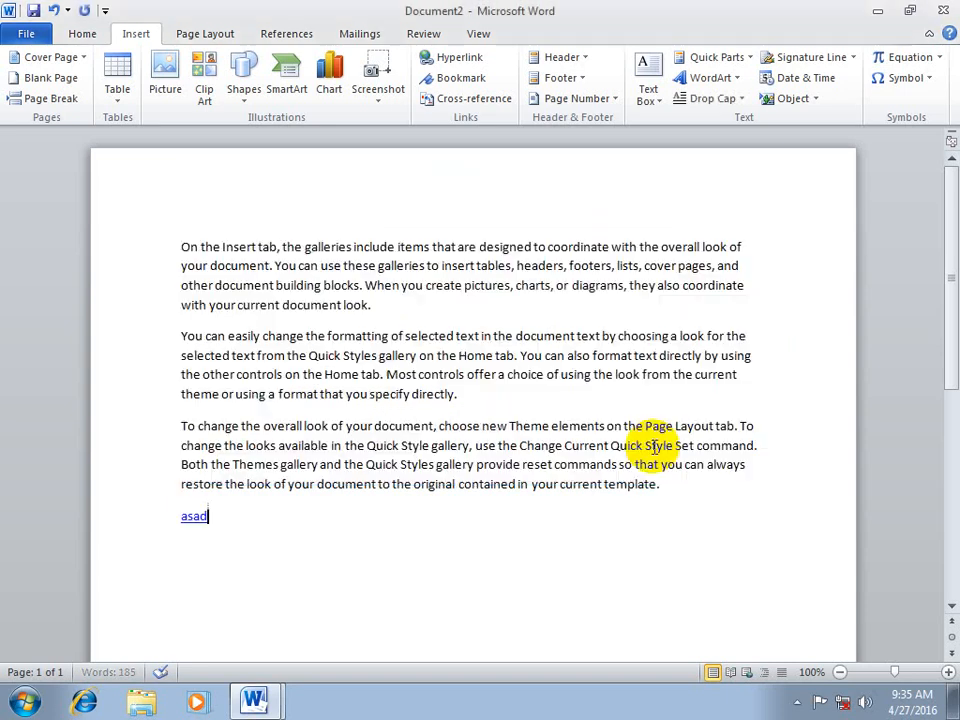
Follow the hyperlink with the custom display text to open its document, and close that document again.
left_click(197, 518, "ctrl")
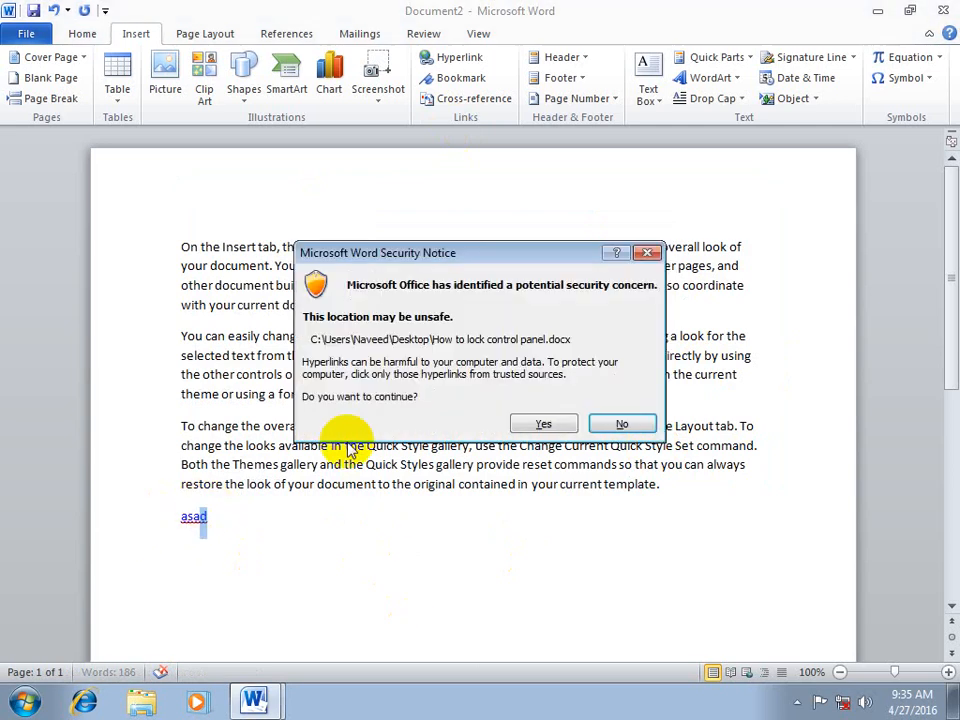
left_click(544, 420)
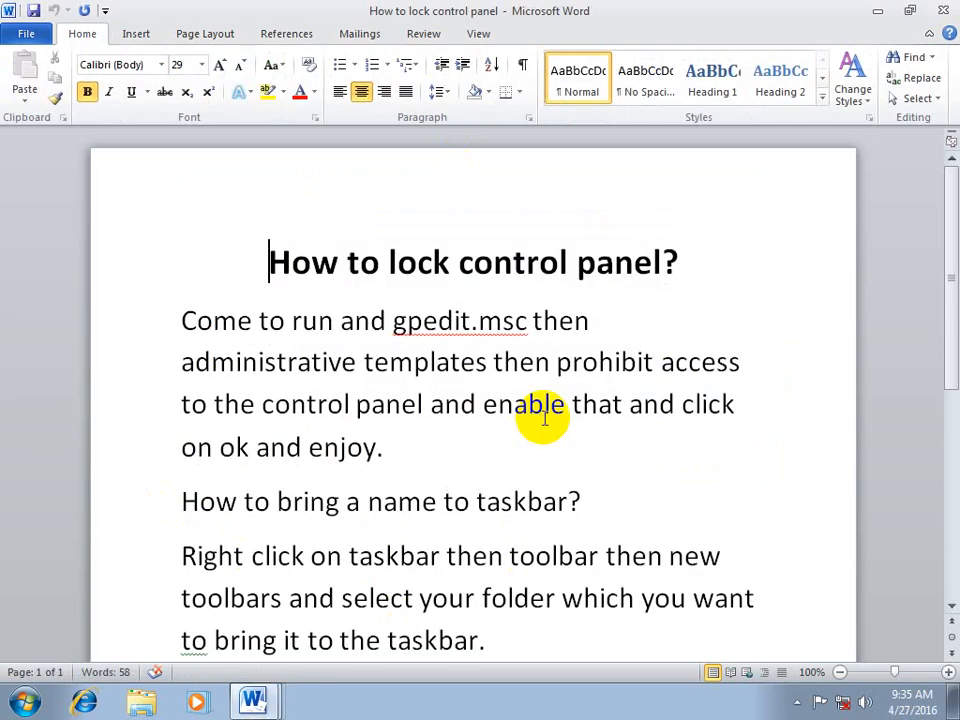
left_click(943, 10)
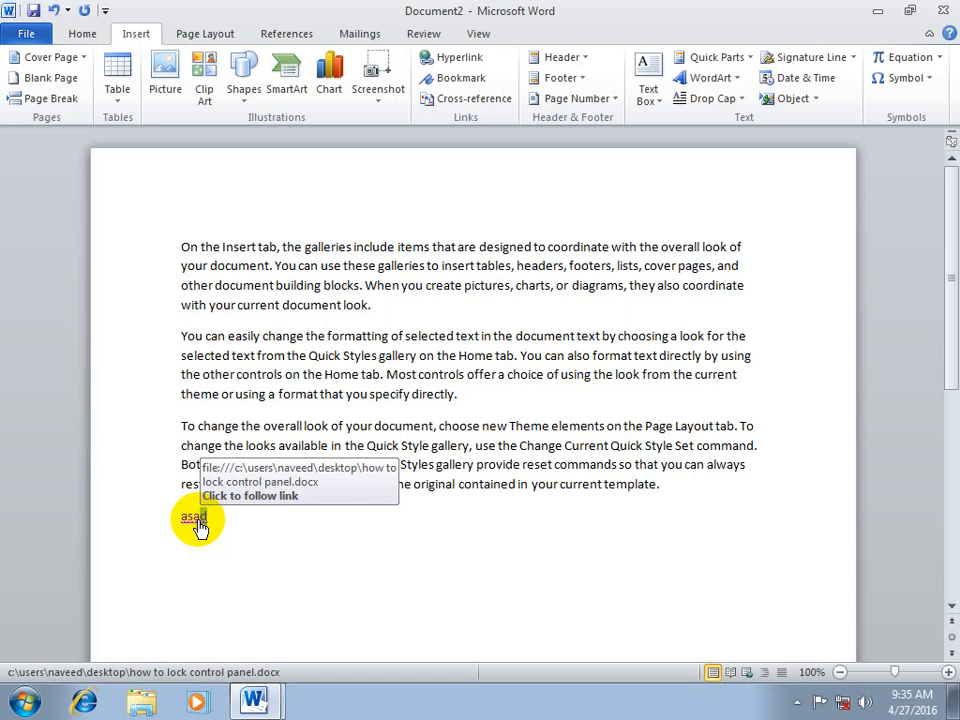
Set up another hyperlink to the Desktop file How to lock control panel, using a surname as display text.
left_click(456, 57)
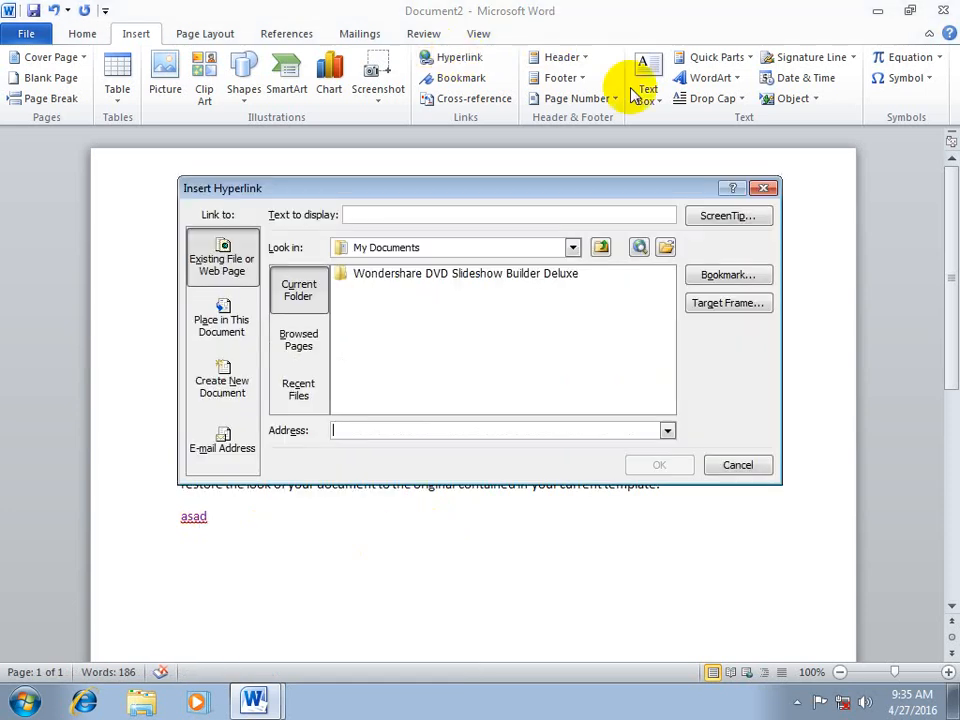
left_click(572, 247)
left_click(424, 252)
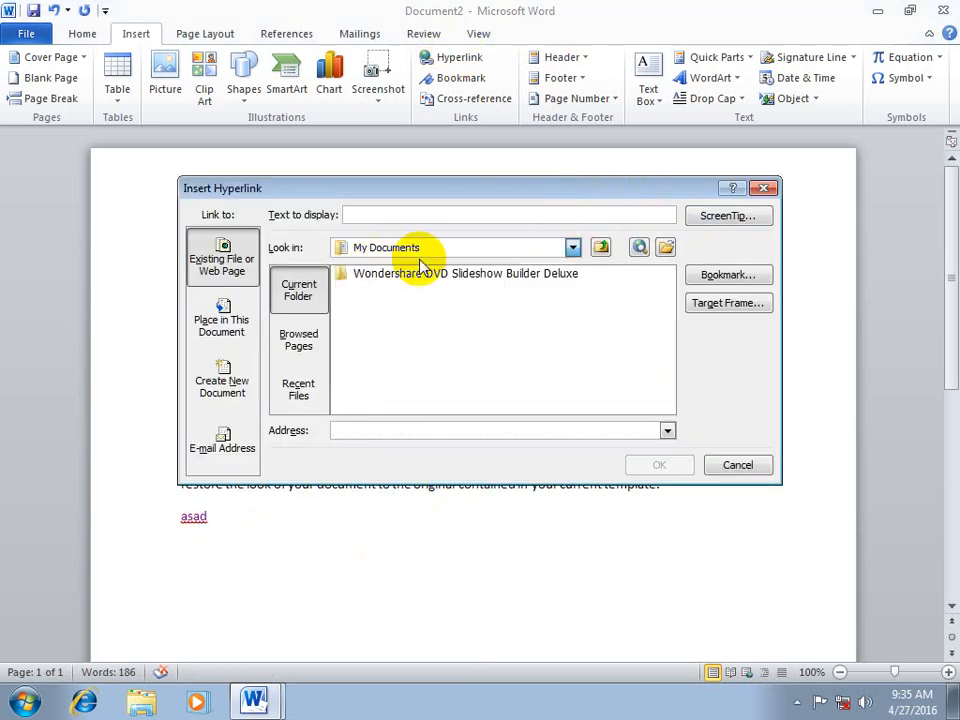
left_click_drag(671, 306, 671, 378)
left_click(402, 336)
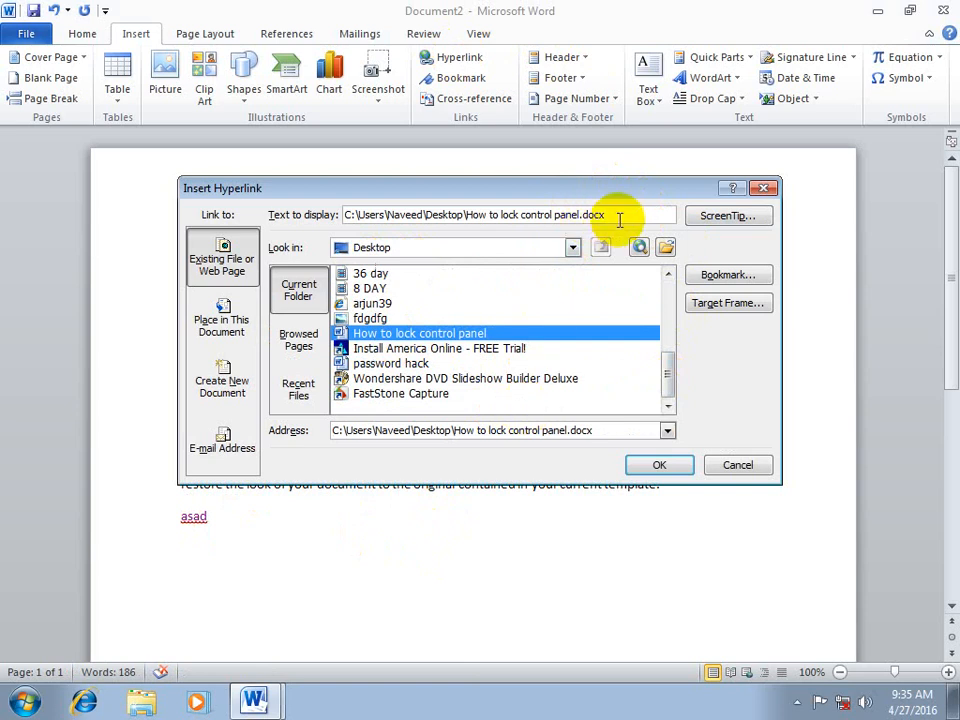
left_click_drag(617, 218, 205, 230)
type("khan")
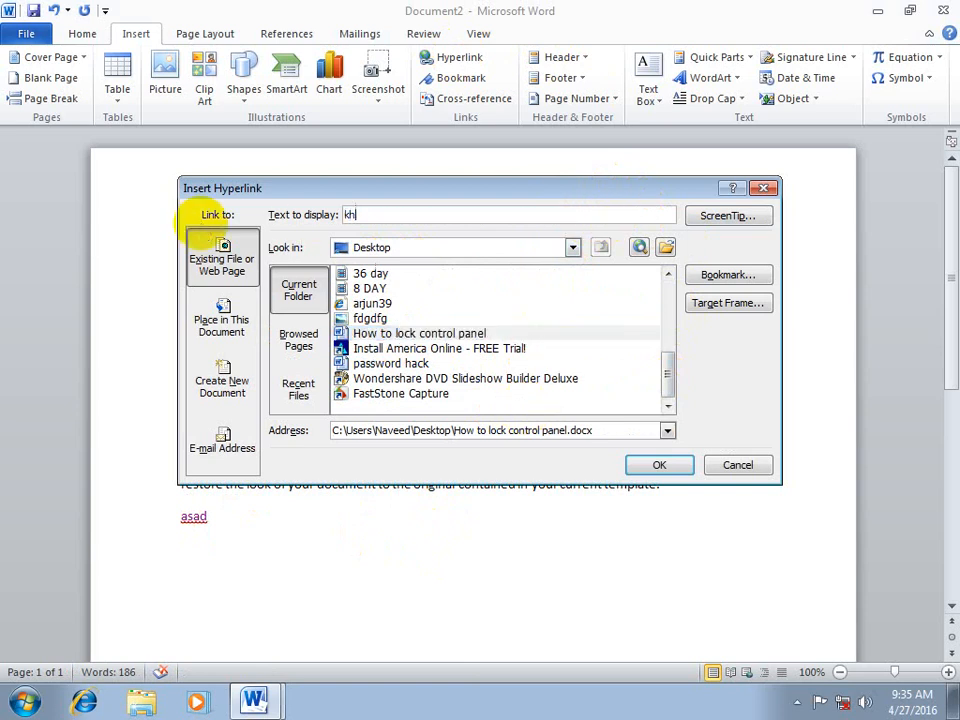
Give the hyperlink the ScreenTip "click here to open your file", insert it, and check the tip on the link.
left_click(725, 218)
type("ch")
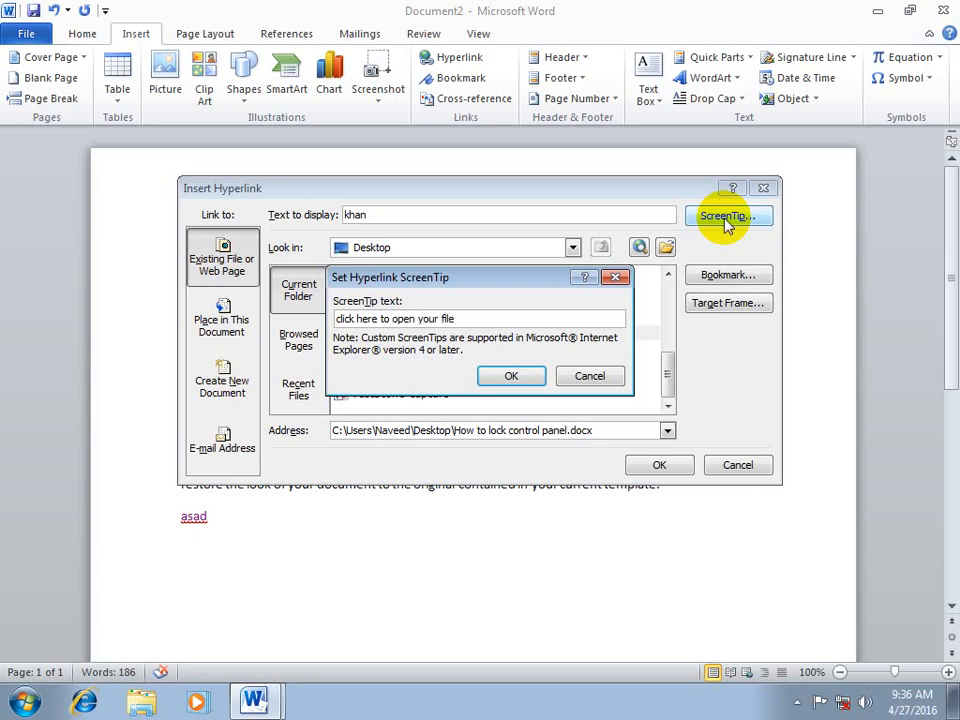
left_click(512, 379)
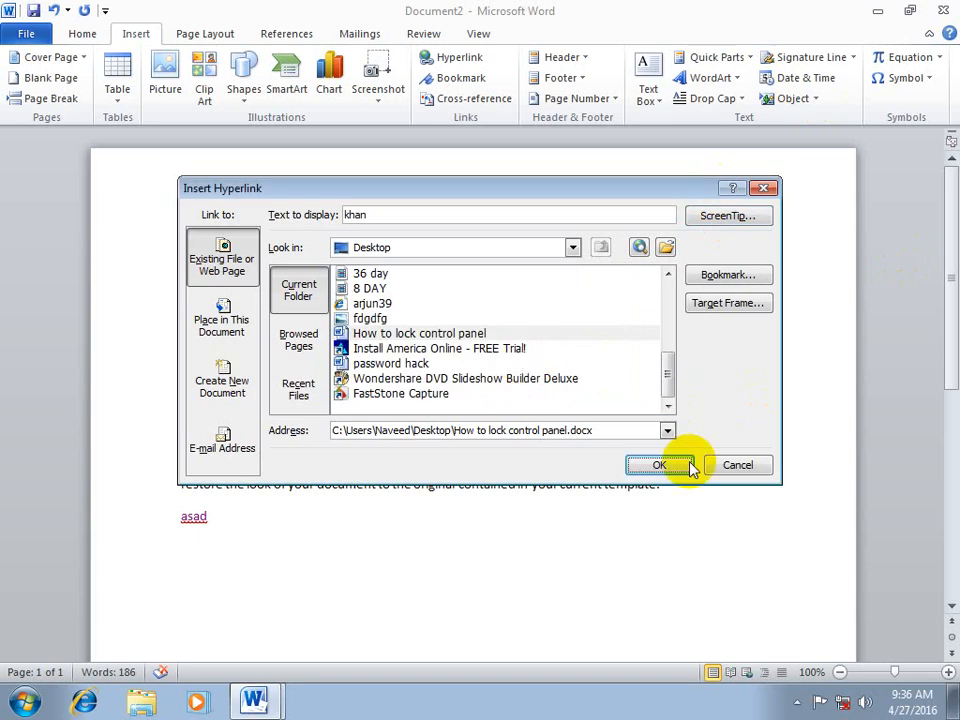
left_click(662, 466)
mouse_move(224, 527)
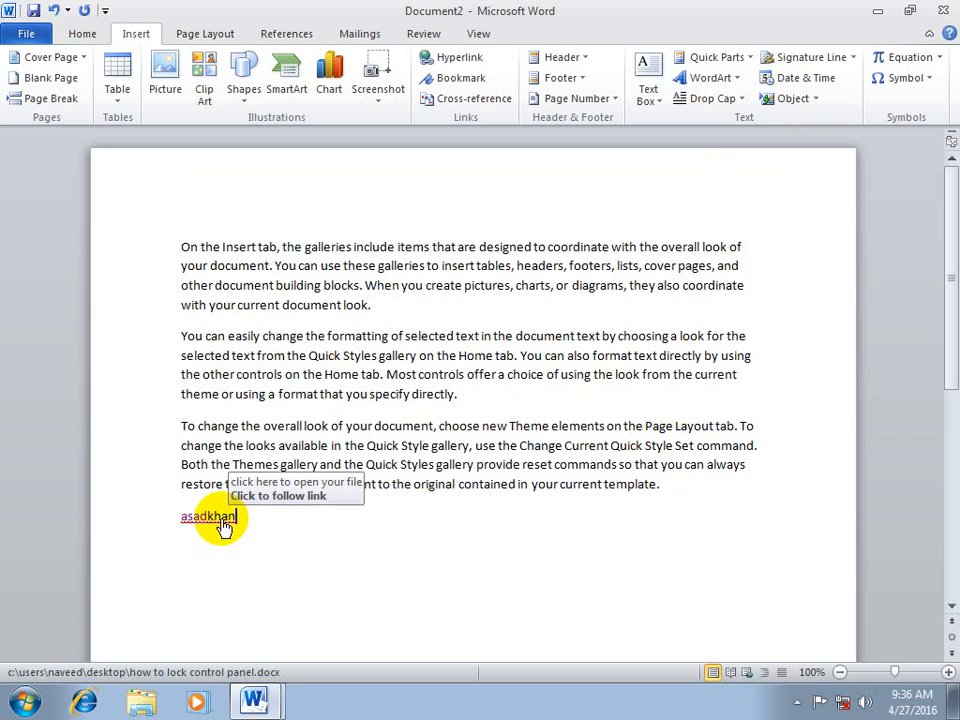
Create a new blank document, set the font size to 24, and enter Pakistan on the first line.
key("ctrl+n")
left_click(203, 66)
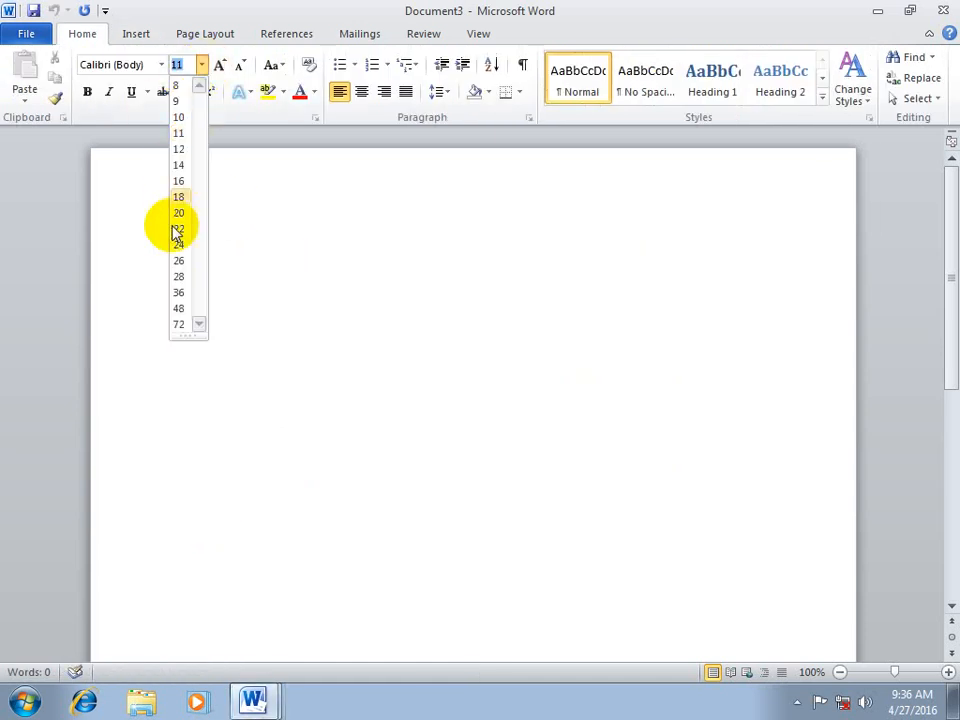
left_click(172, 245)
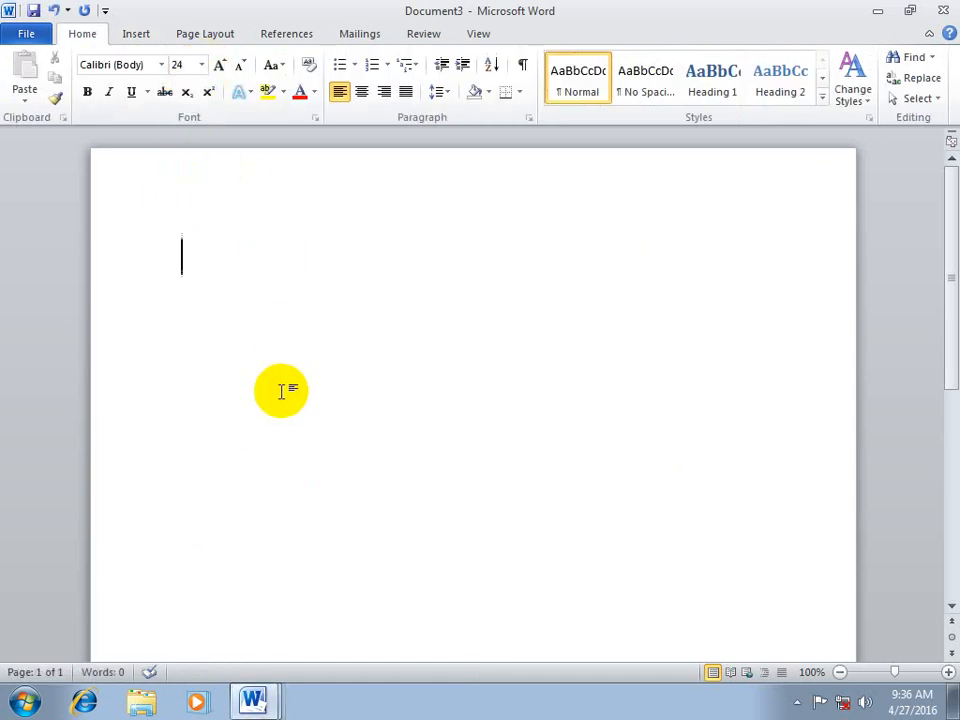
type("pai")
key("BackSpace")
type("k")
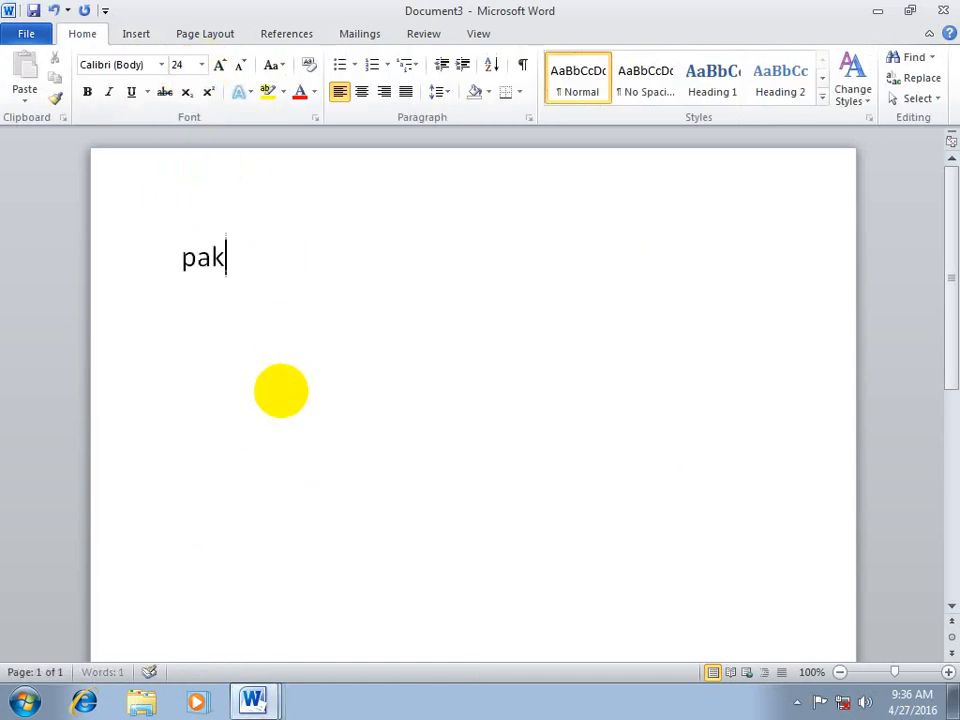
type("istan")
key("Return")
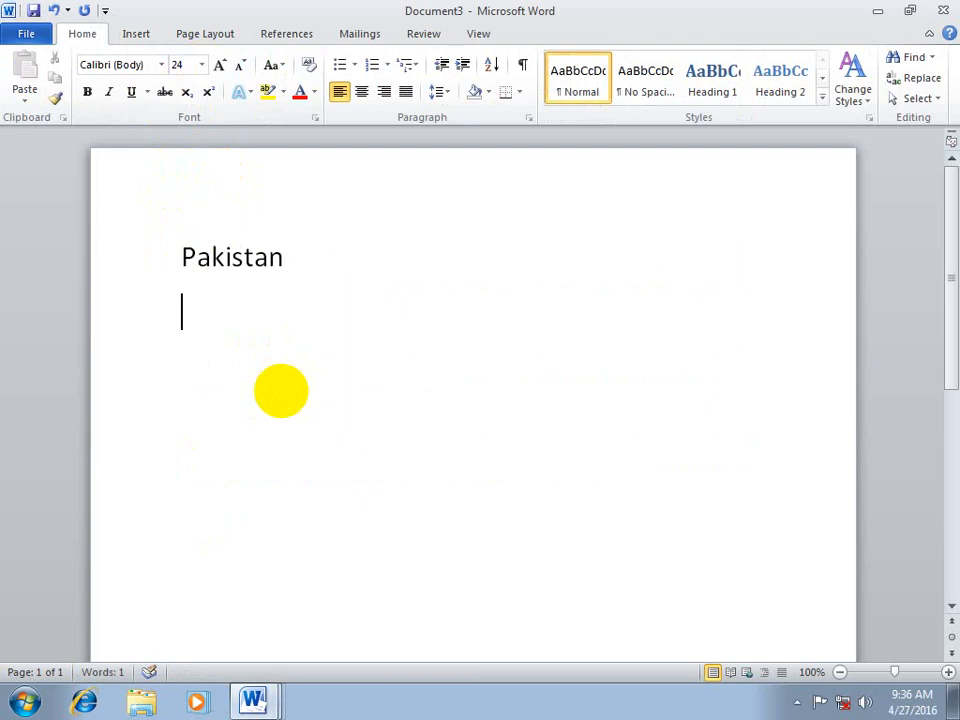
Apply the Heading 1 style to the Pakistan line, centre it, and place the cursor on the line below.
left_click_drag(319, 249, 0, 255)
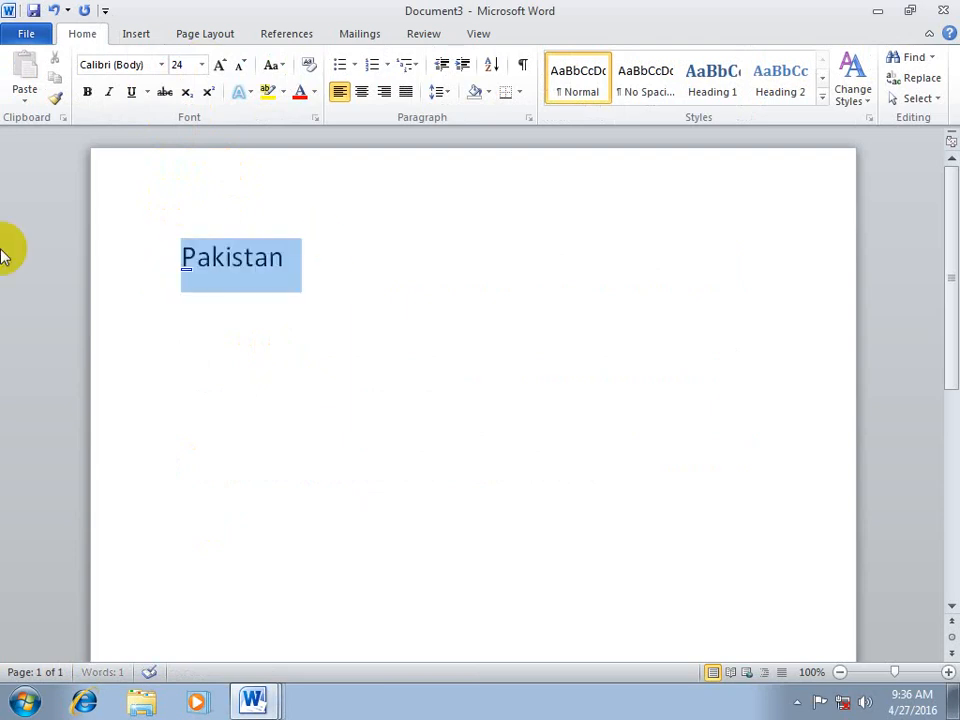
key("ctrl+alt+1")
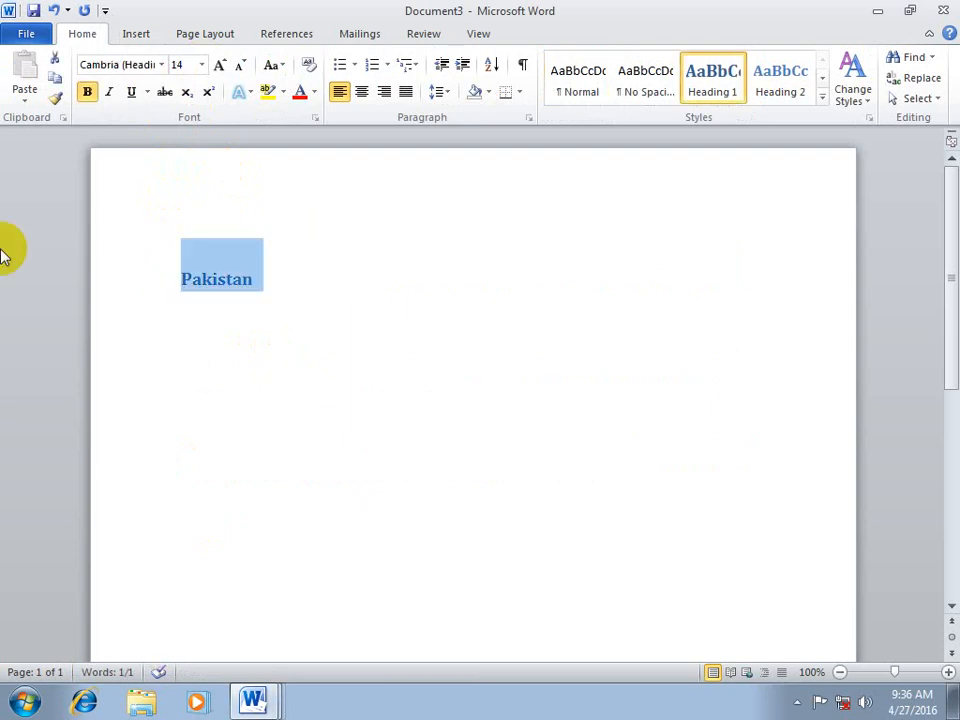
key("ctrl+e")
left_click(291, 363)
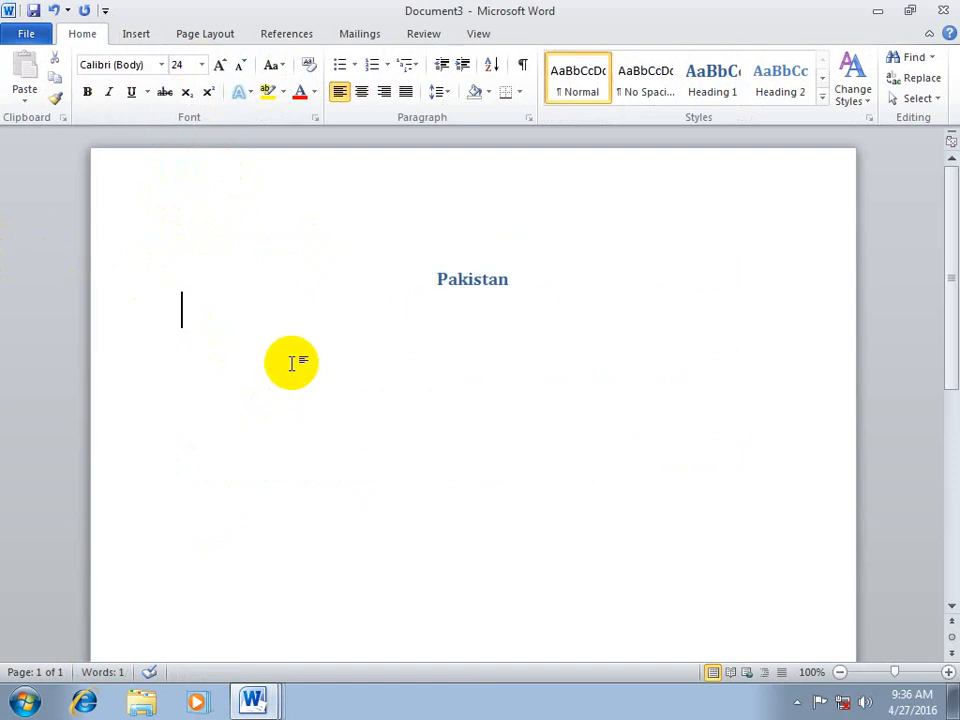
Generate sample text with =rand() under the Pakistan heading and repeat it several times to fill many pages.
type("=rand")
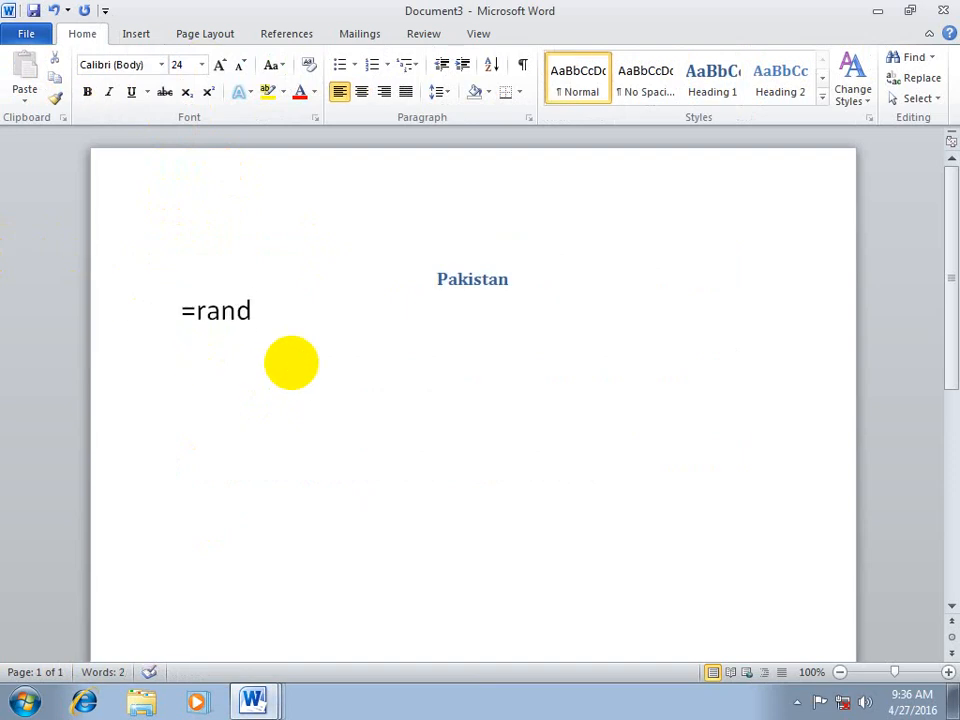
type("()")
key("Return")
key("F4")
key("F4")
key("F4")
key("F4")
key("F4")
key("F4")
key("F4")
key("F4")
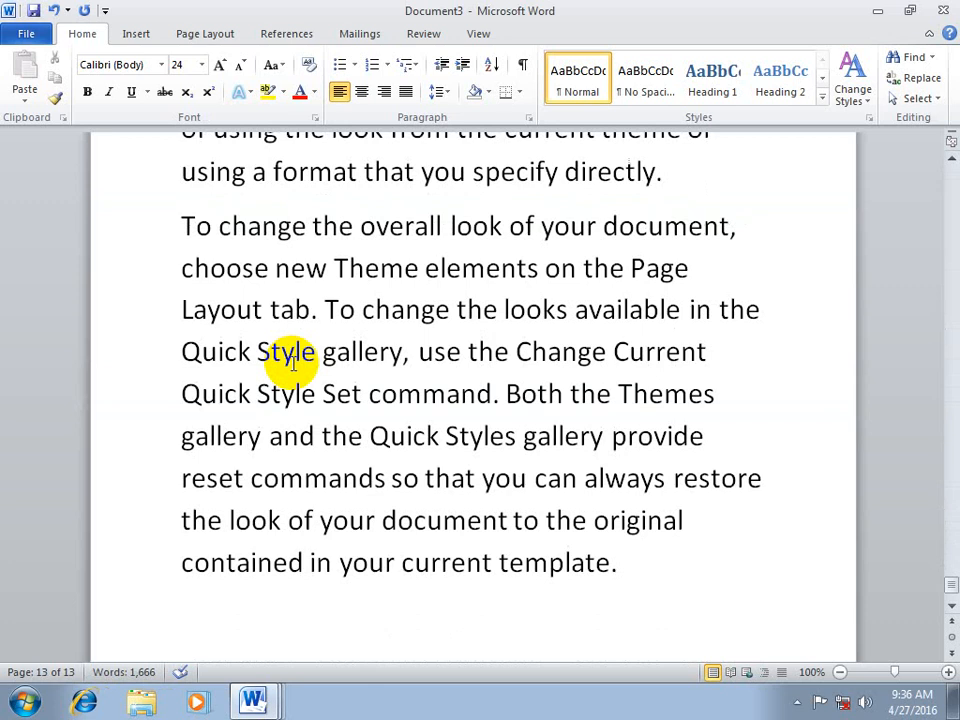
Add the title China after the sample text as a centred Heading 1 and place the cursor below it.
scroll(291, 362, "down", 2)
type("China")
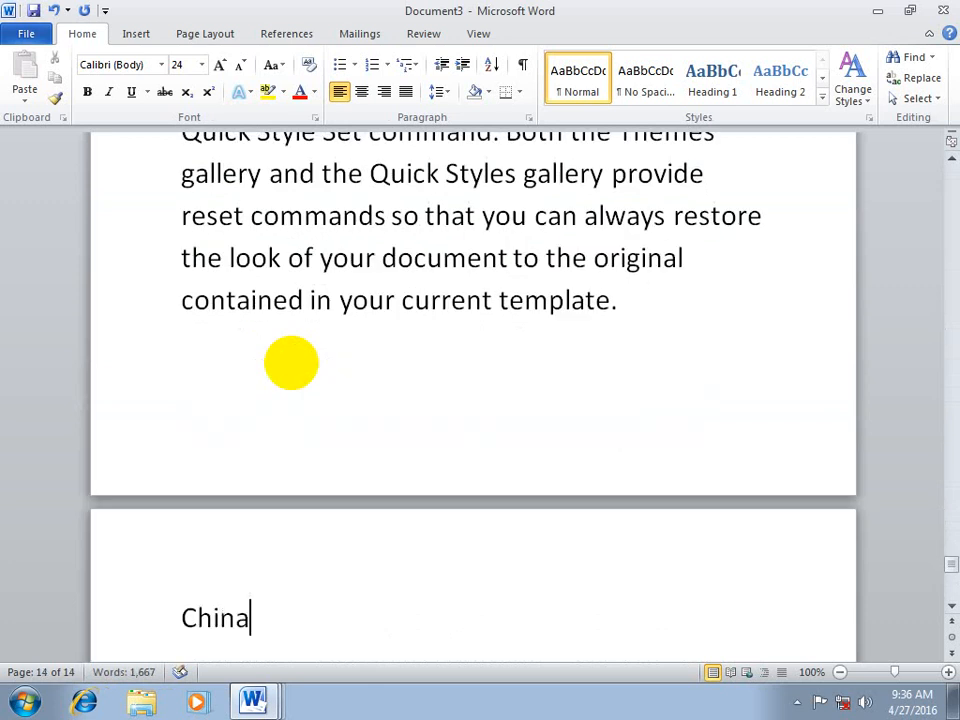
key("Return")
left_click_drag(311, 557, 4, 542)
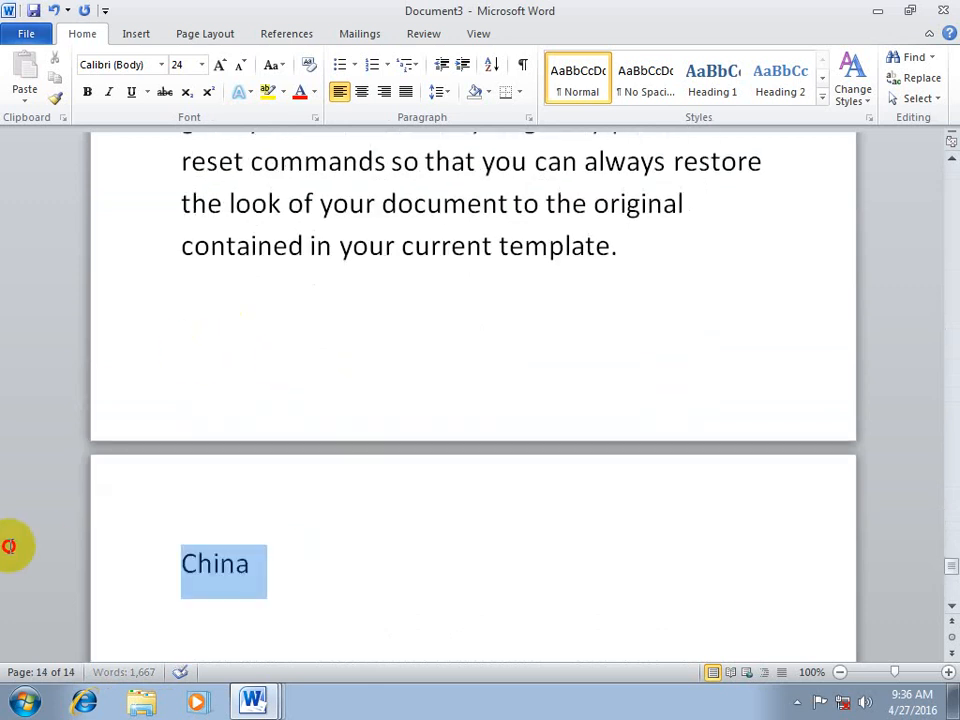
key("ctrl+alt+1")
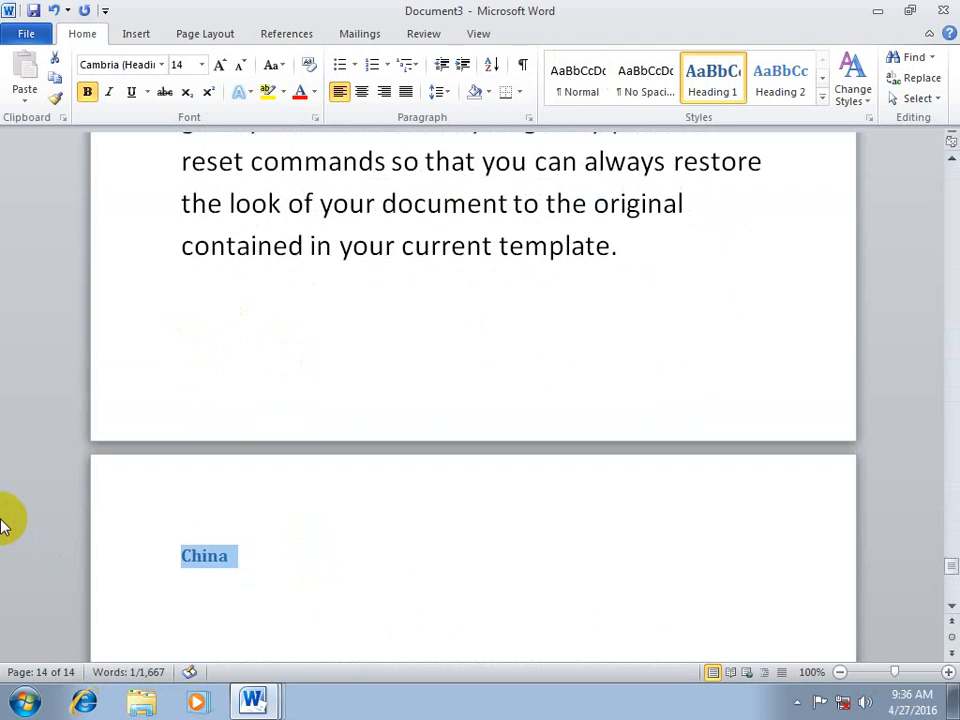
key("ctrl+e")
left_click(150, 621)
left_click(261, 623)
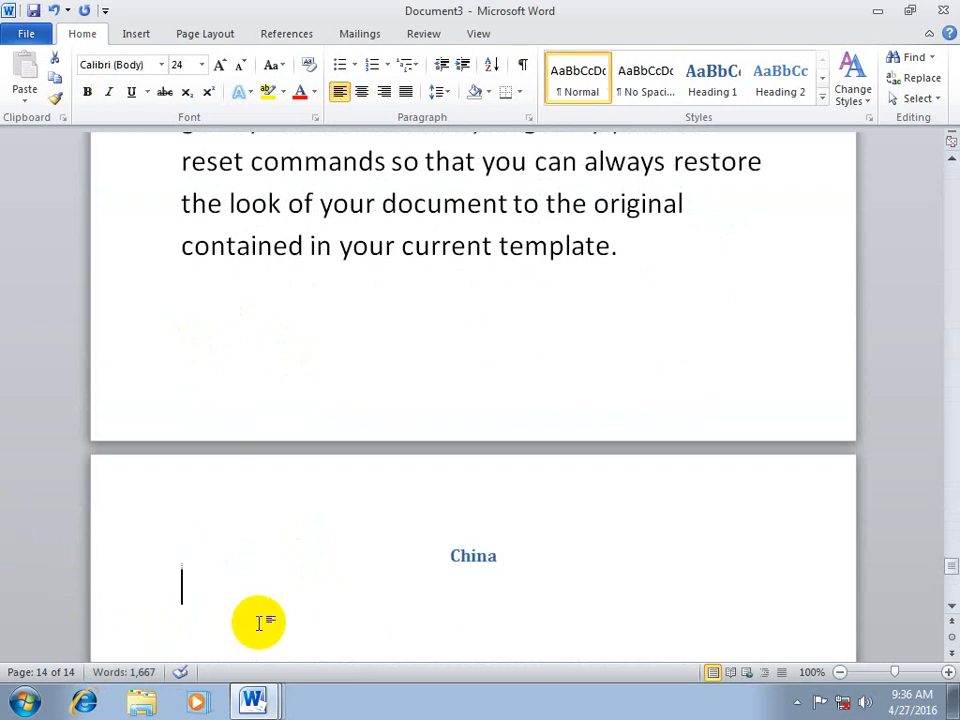
Generate sample text with =rand() under the China heading and repeat it several times.
type("=rand()")
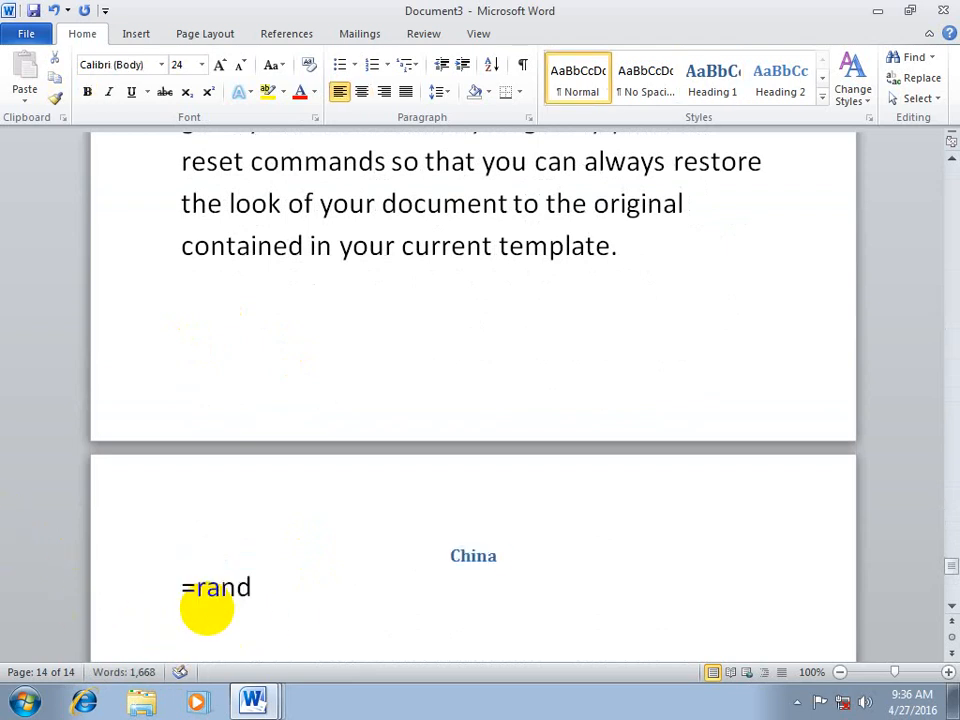
key("Return")
key("F4")
key("F4")
key("F4")
key("F4")
key("F4")
key("F4")
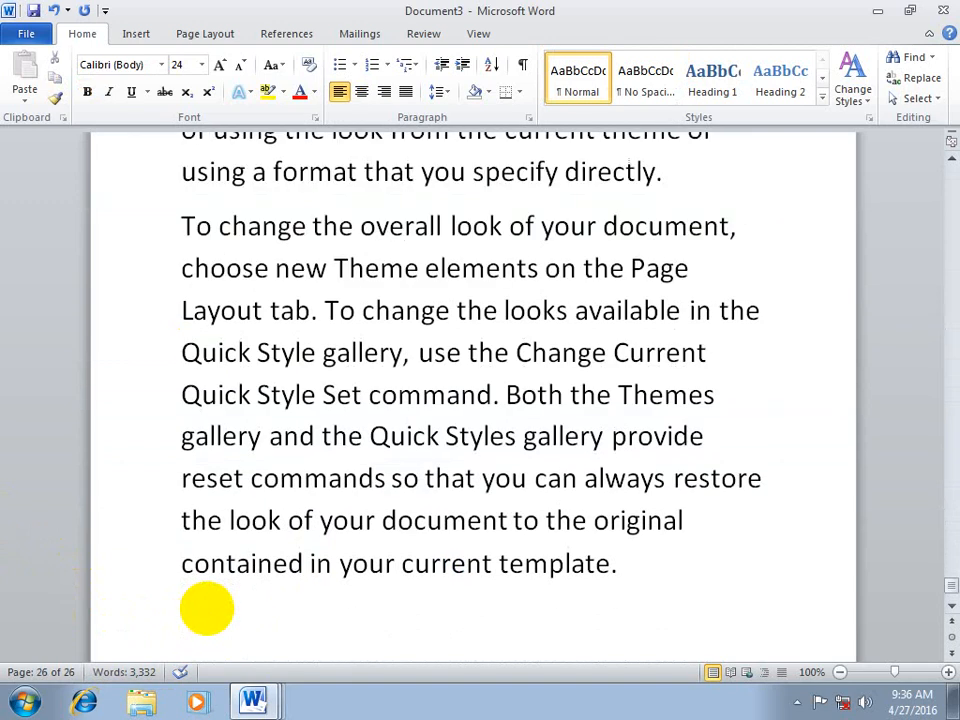
Add the title India after the sample text as a centred Heading 1, with repeated =rand() sample text beneath it.
type("Indi")
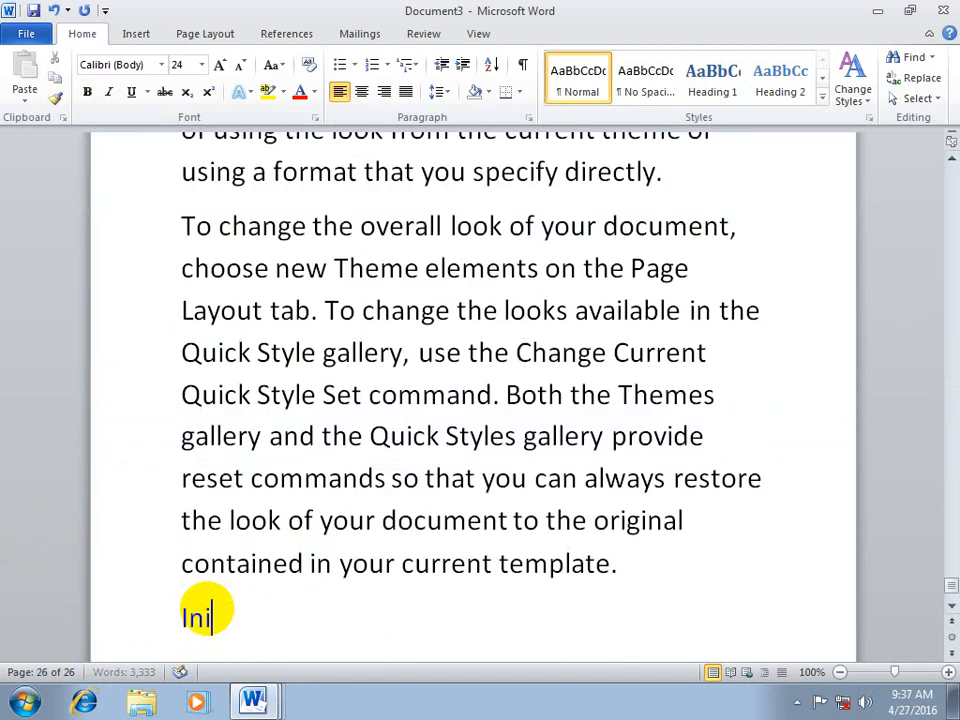
type("a")
key("Return")
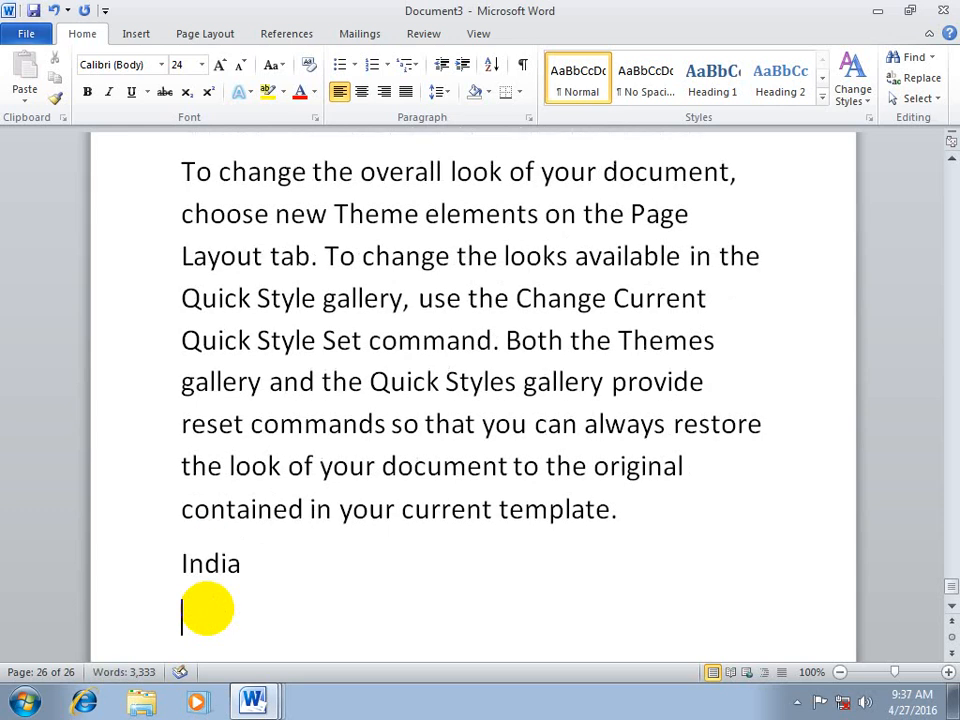
left_click(157, 573)
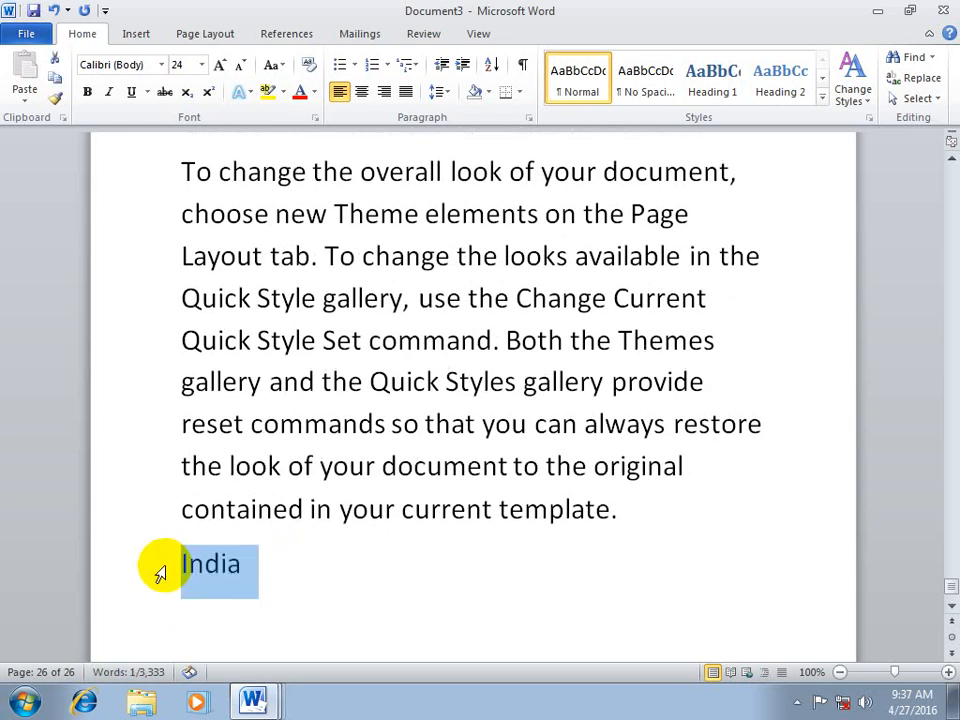
key("ctrl+alt+1")
left_click(234, 598)
left_click(124, 579)
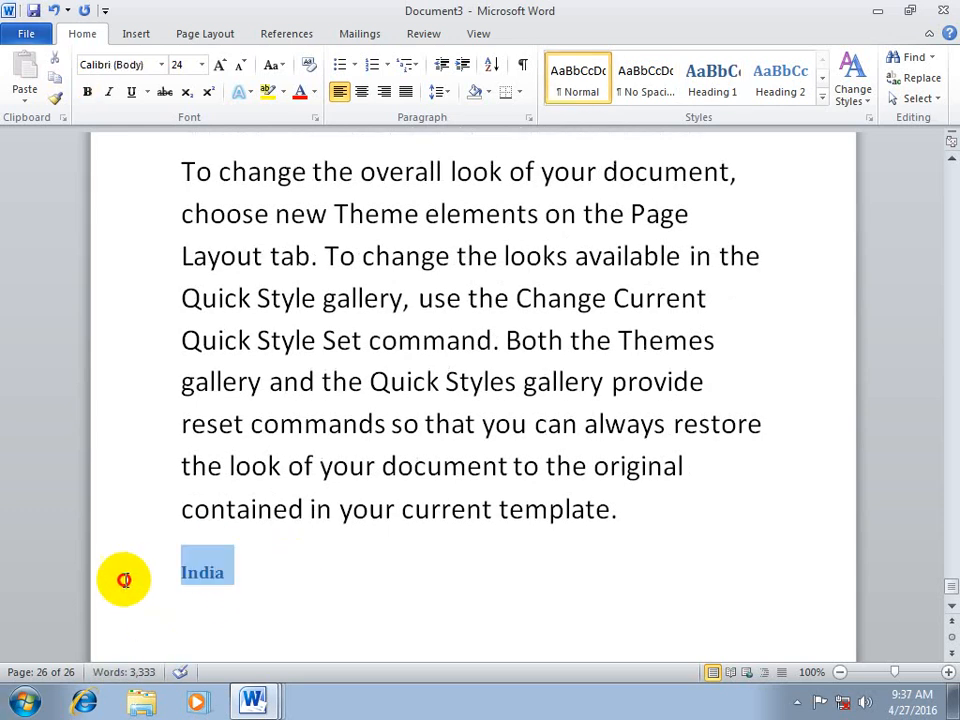
key("ctrl+e")
left_click(212, 612)
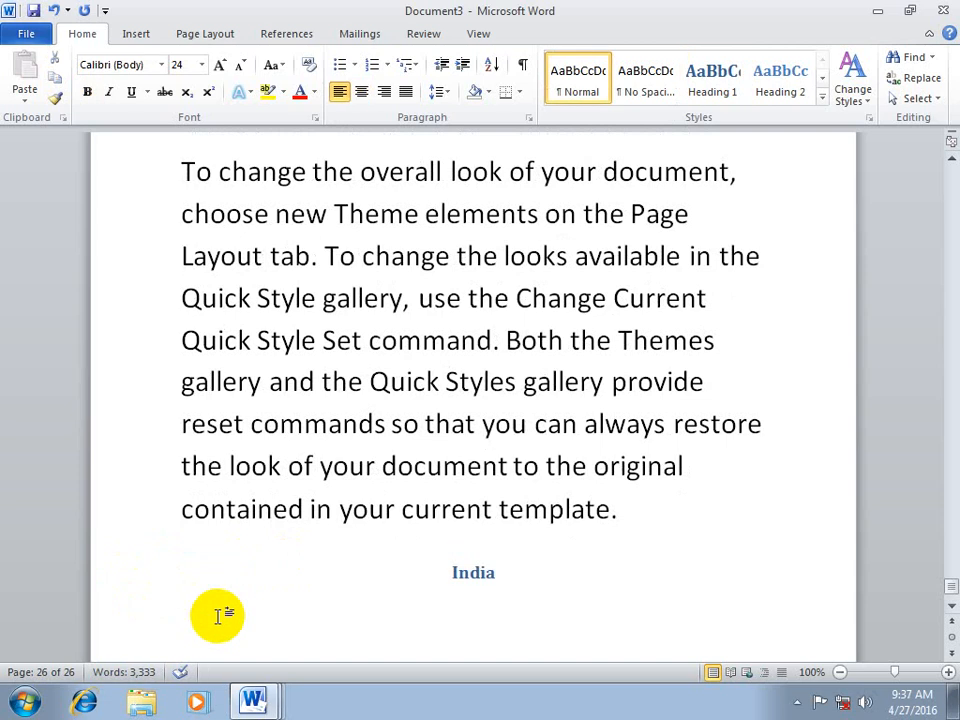
type("=rand()")
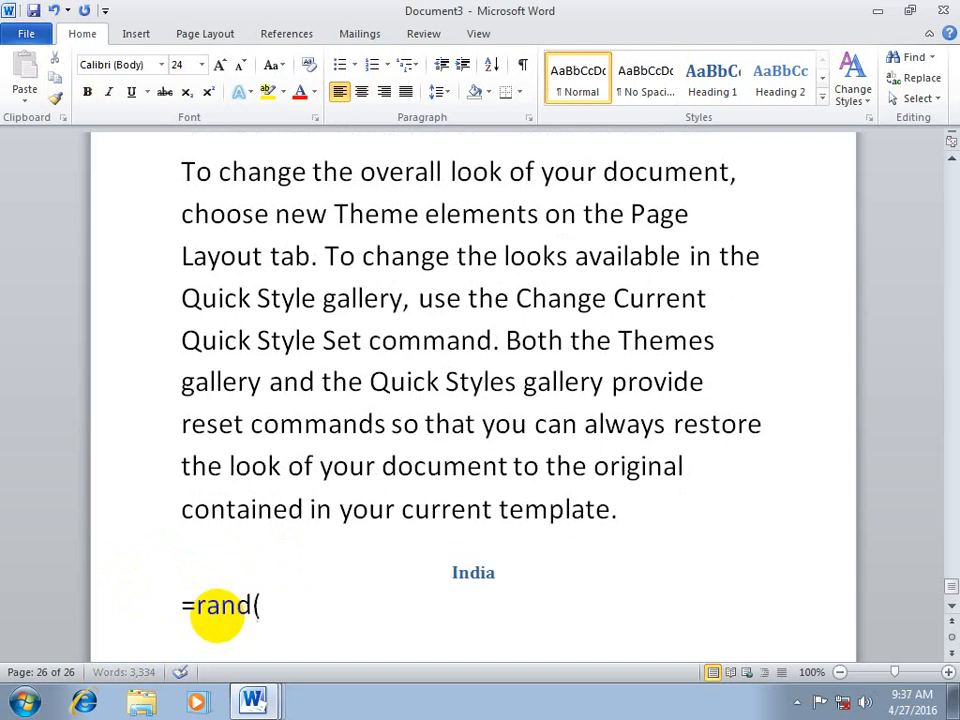
key("Return")
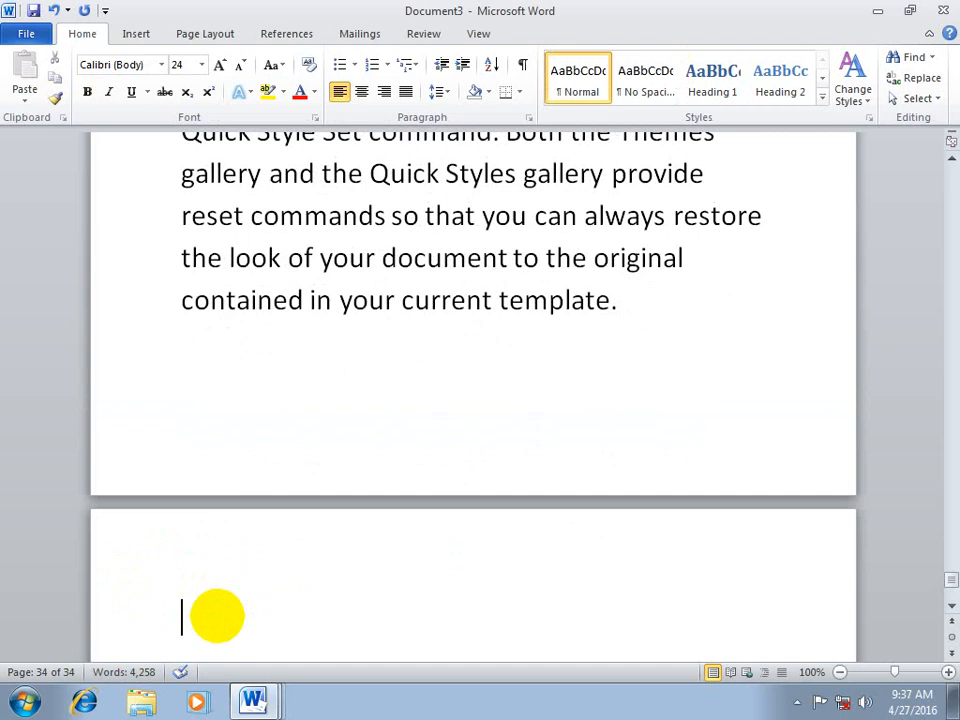
Insert a hyperlink at the end of the document that points to the Pakistan heading as its bookmark location.
left_click(138, 32)
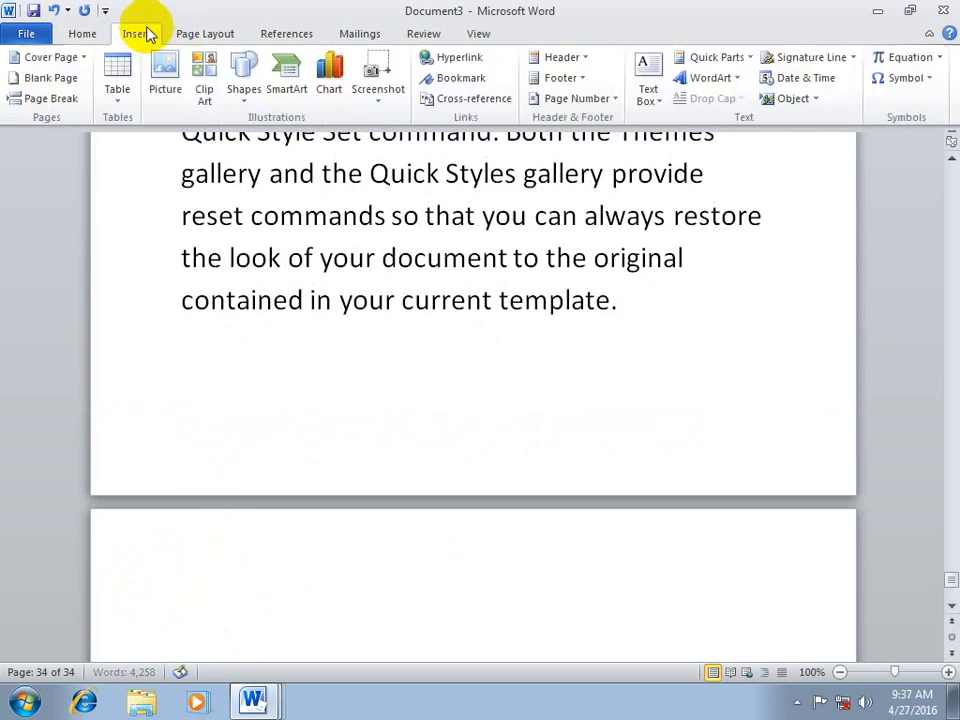
left_click(467, 58)
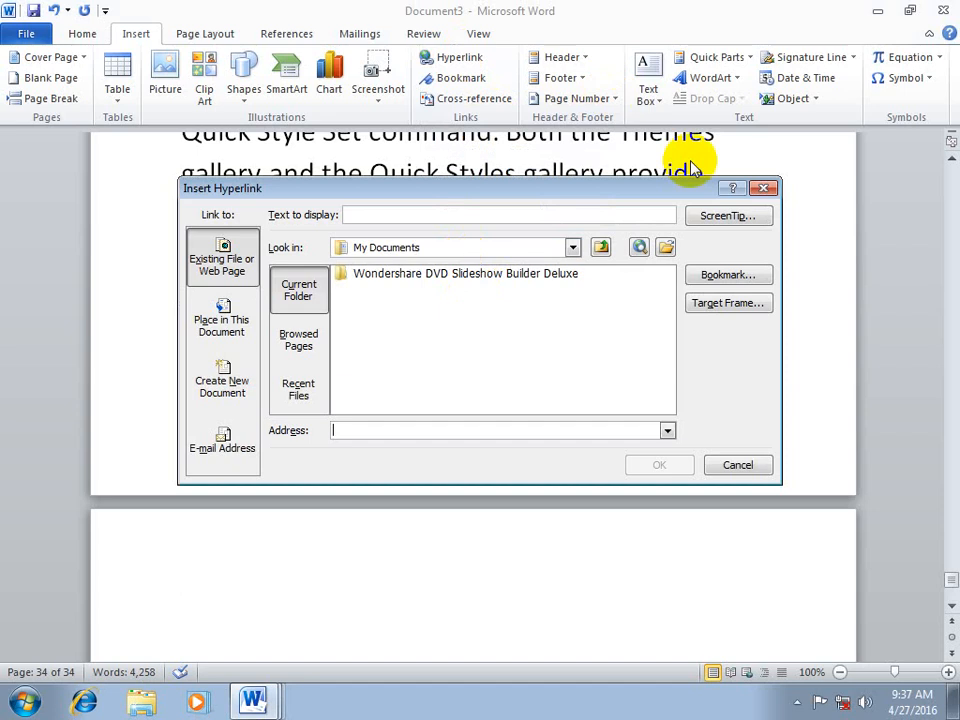
left_click(729, 281)
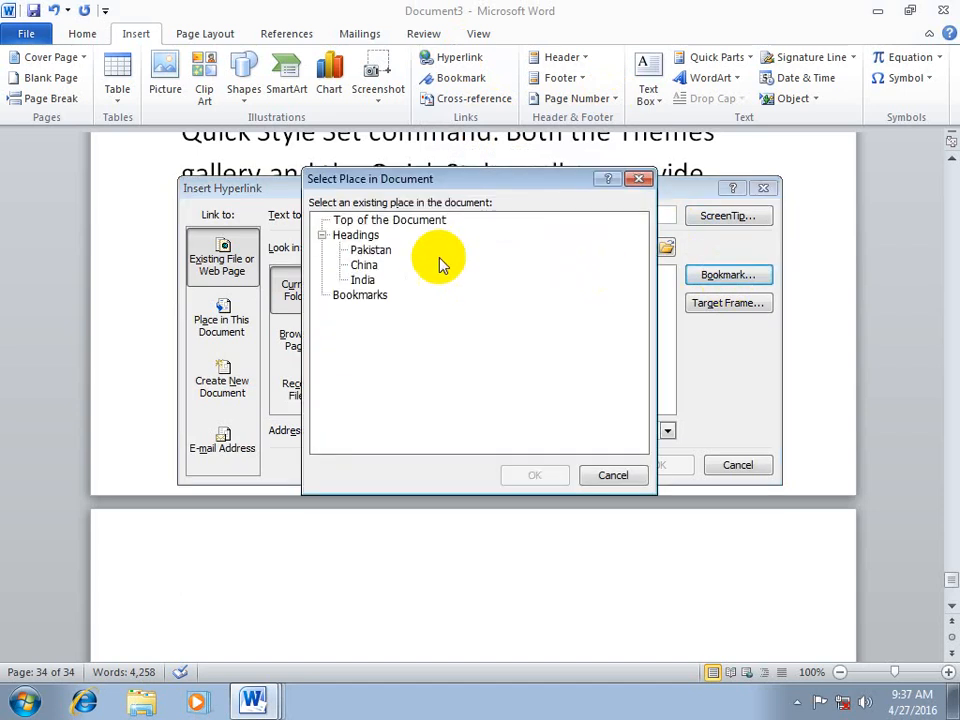
left_click(370, 250)
left_click(534, 475)
left_click(656, 464)
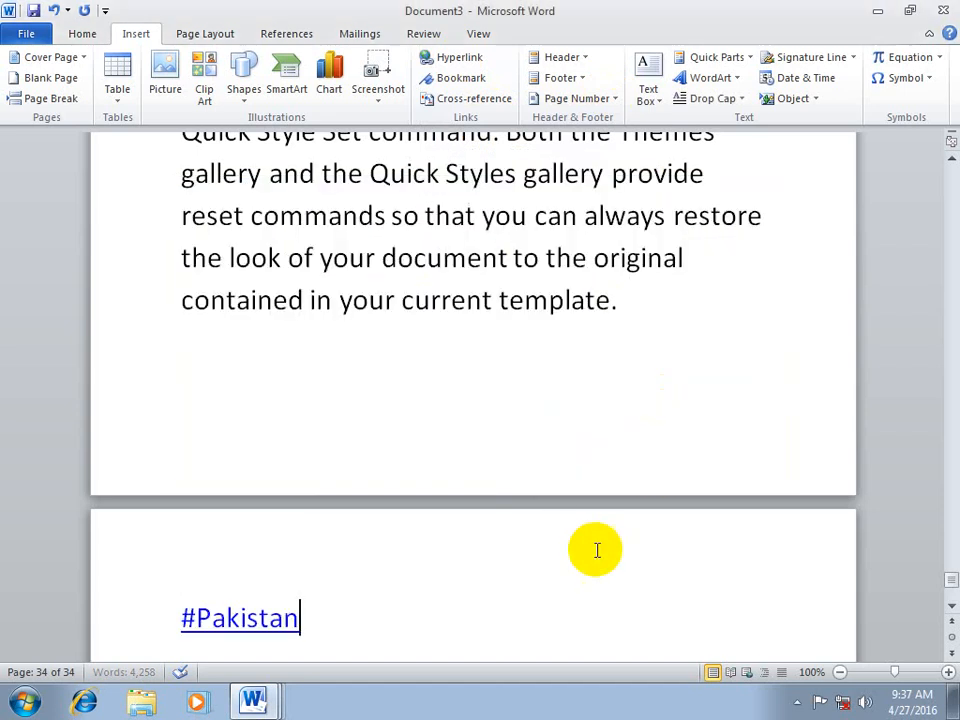
Insert a hyperlink on a new line below #Pakistan that points to the China heading as its bookmark location.
key("Return")
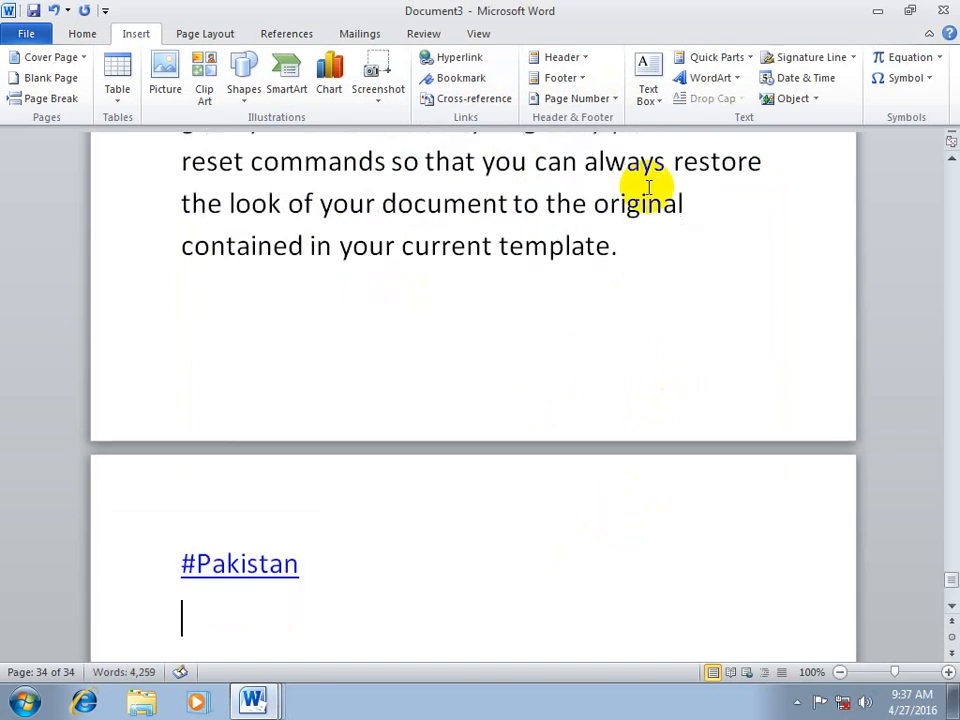
left_click(482, 64)
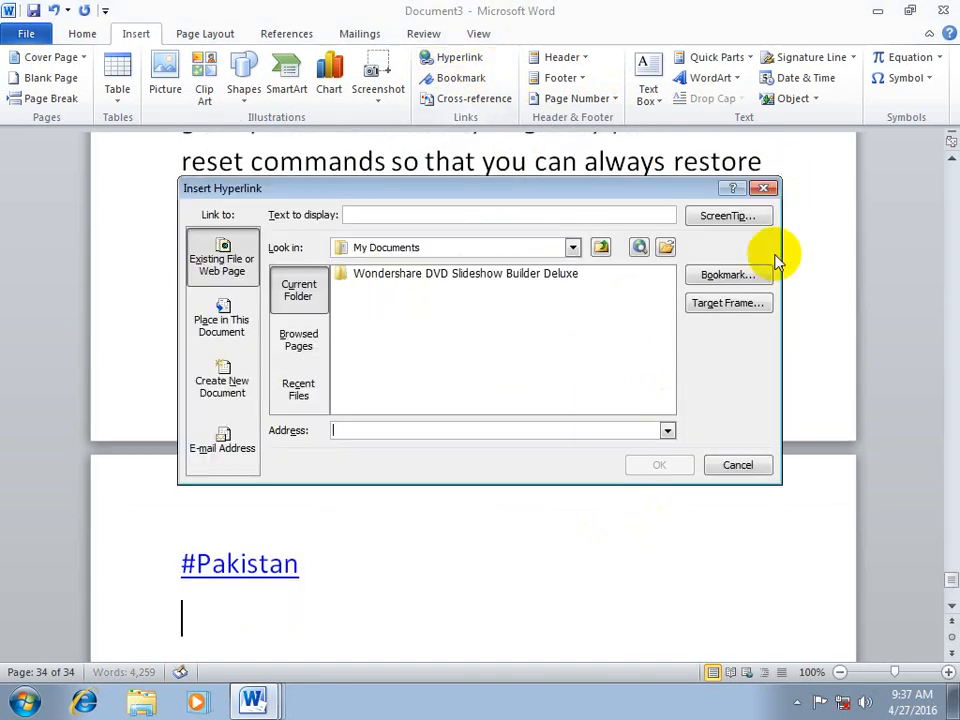
left_click(733, 278)
left_click(360, 266)
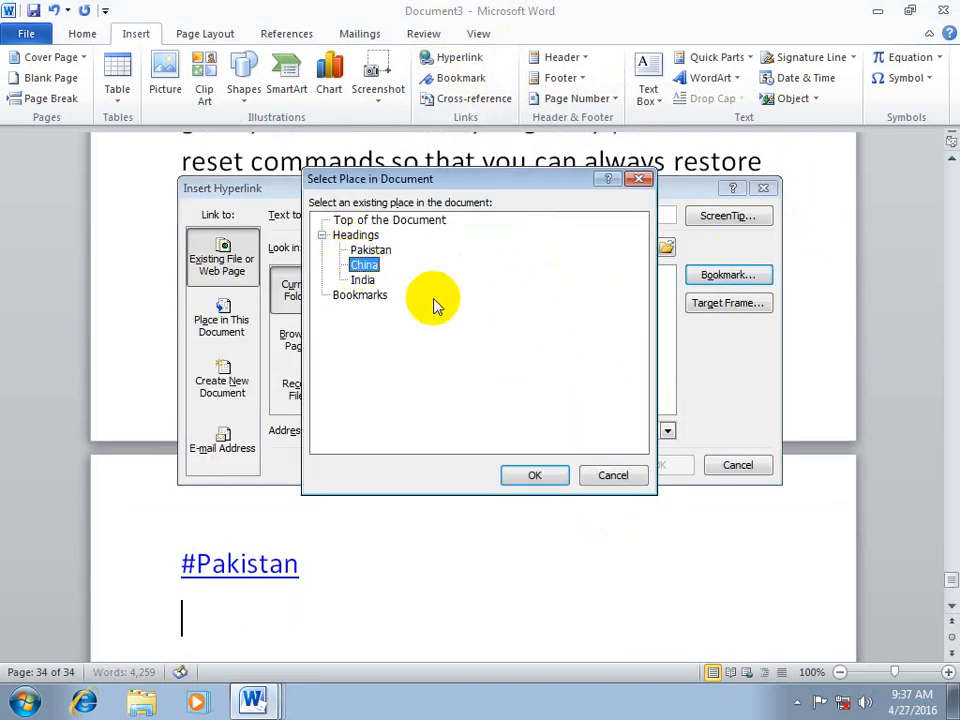
left_click(530, 477)
left_click(645, 466)
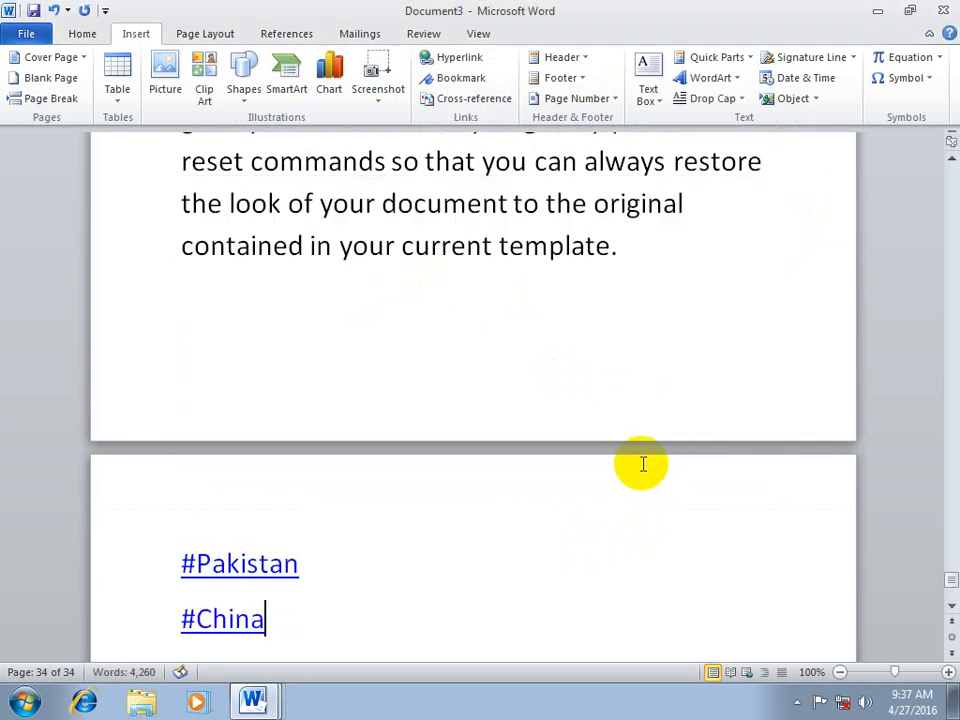
Insert a hyperlink on a new line below #China that points to the India heading as its bookmark location.
key("Return")
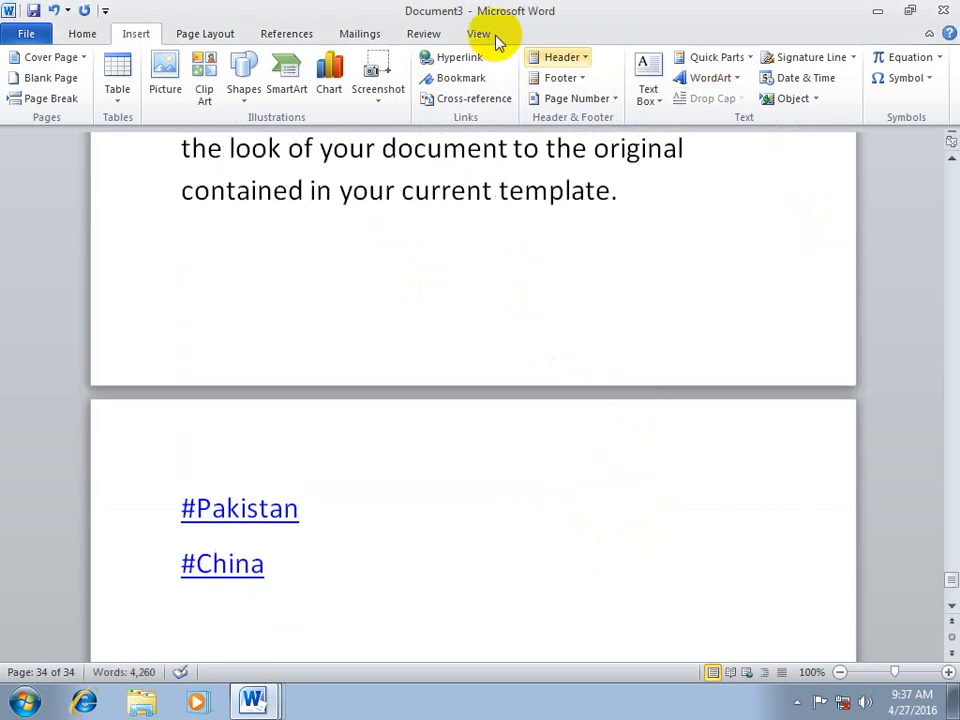
left_click(457, 58)
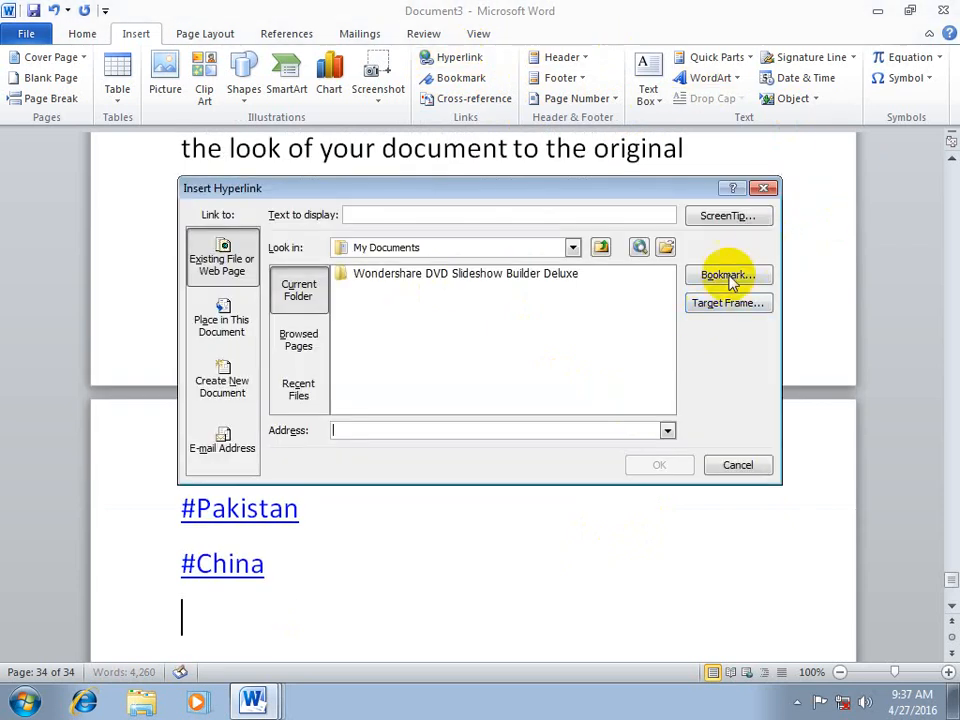
left_click(727, 275)
left_click(366, 281)
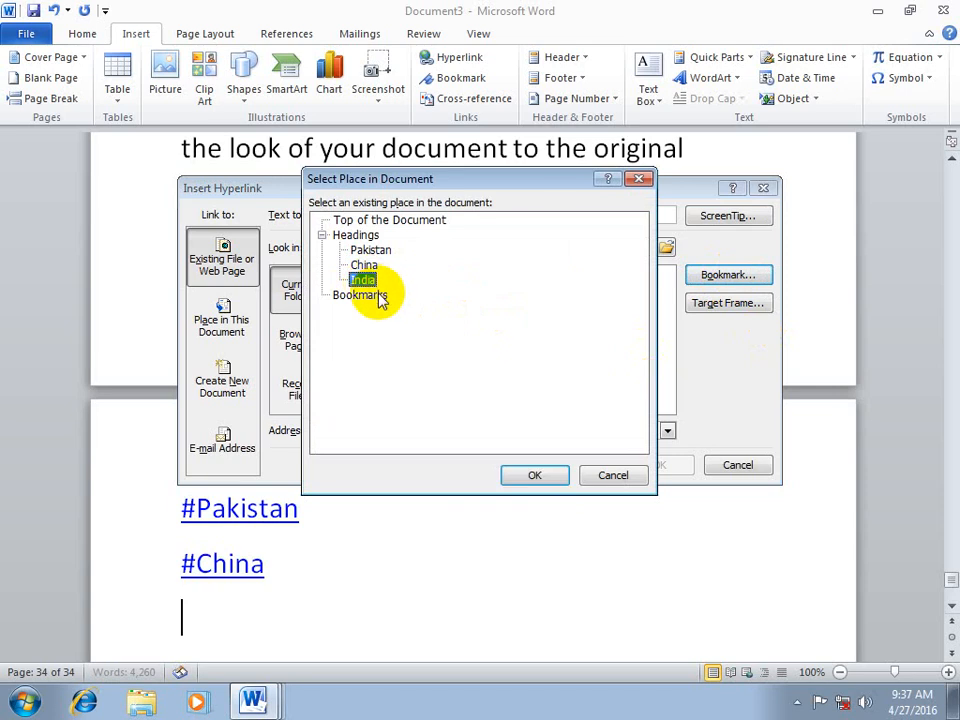
left_click(534, 475)
left_click(632, 461)
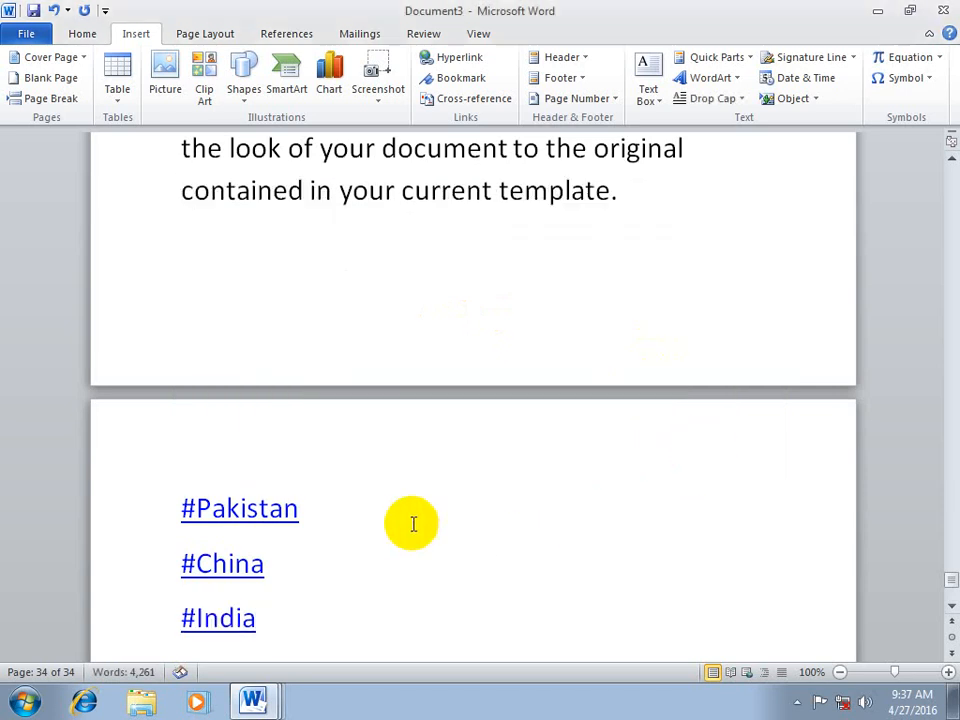
Test the #Pakistan and #India links by following each to its heading and returning to the document's end.
left_click(253, 514, "ctrl")
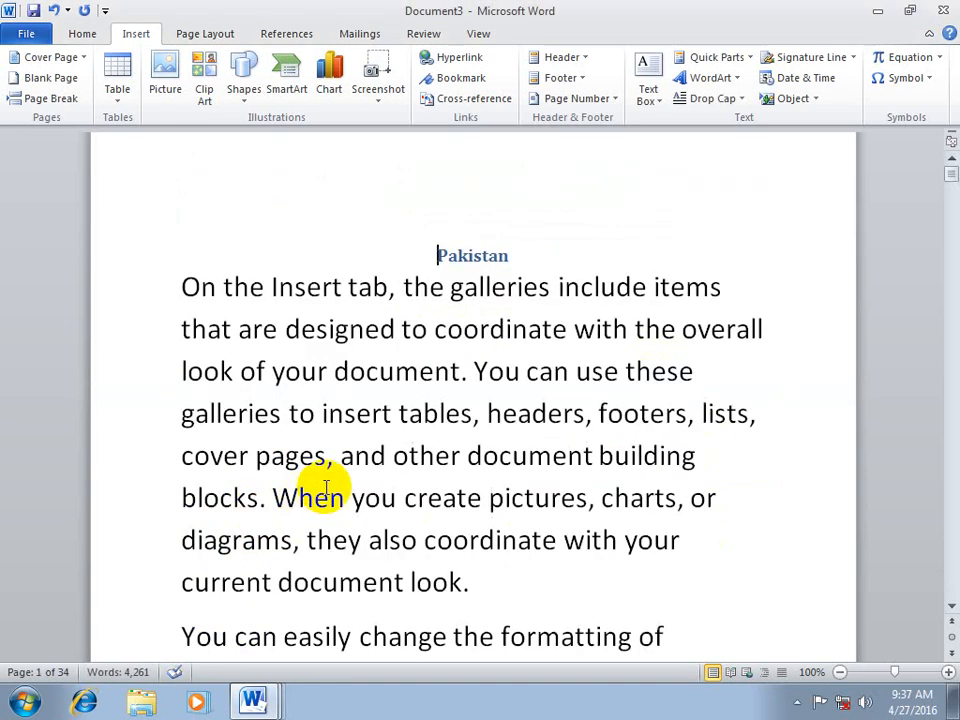
key("ctrl+a")
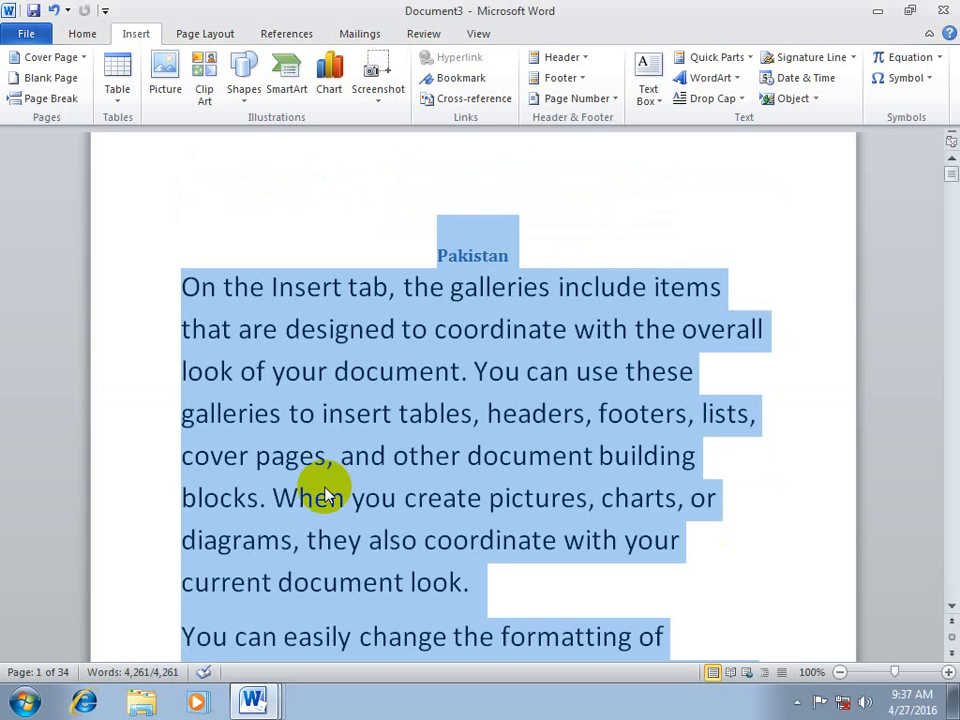
key("ctrl+End")
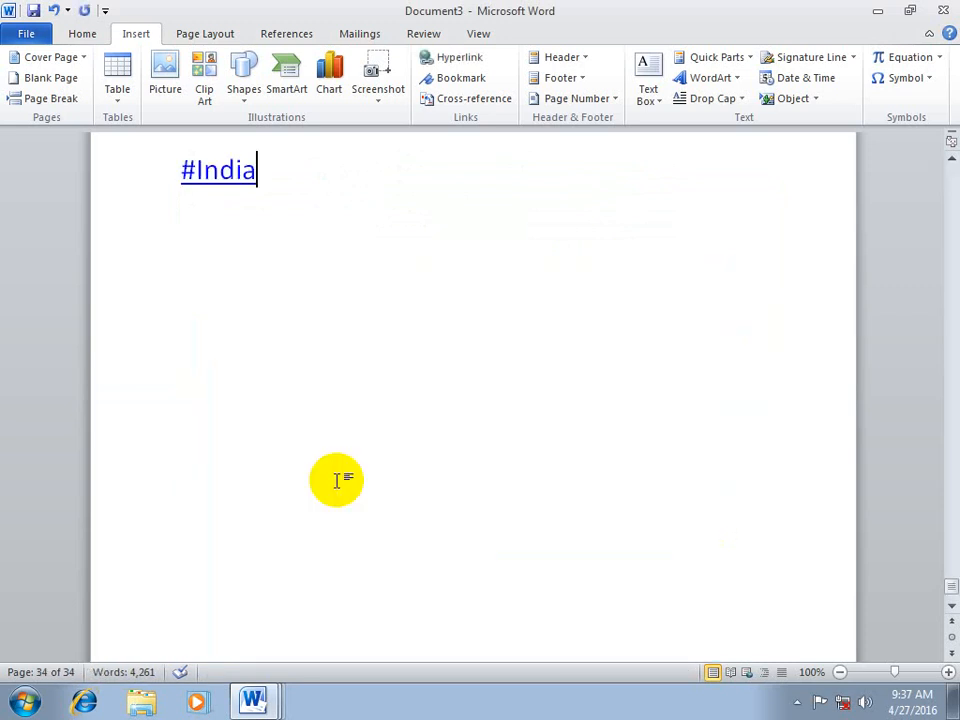
scroll(289, 332, "up", 1)
left_click(233, 225, "ctrl")
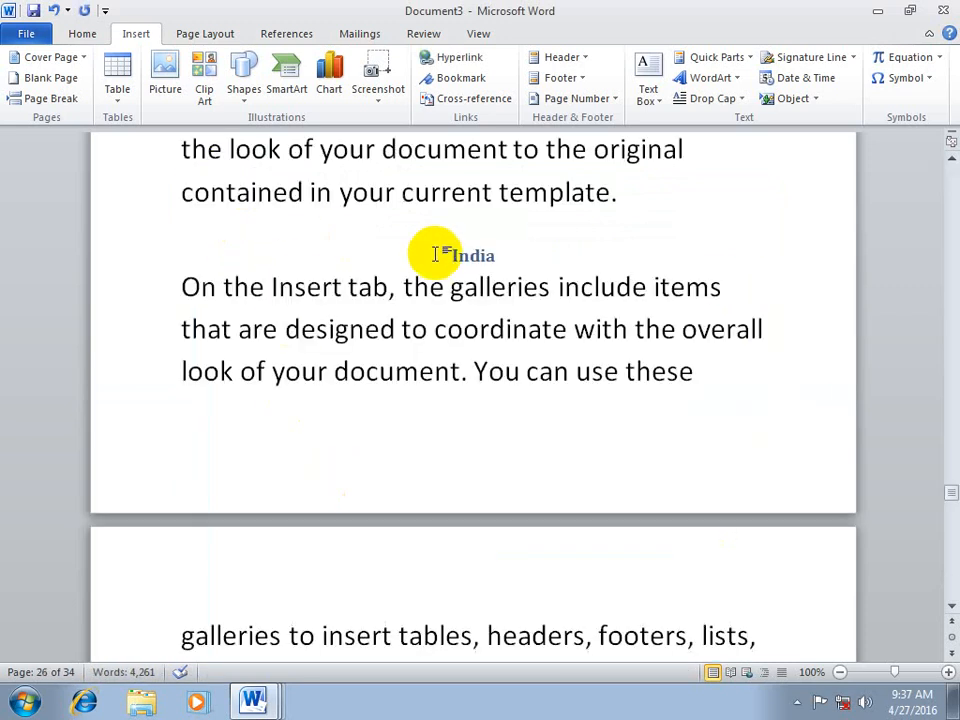
key("ctrl+a")
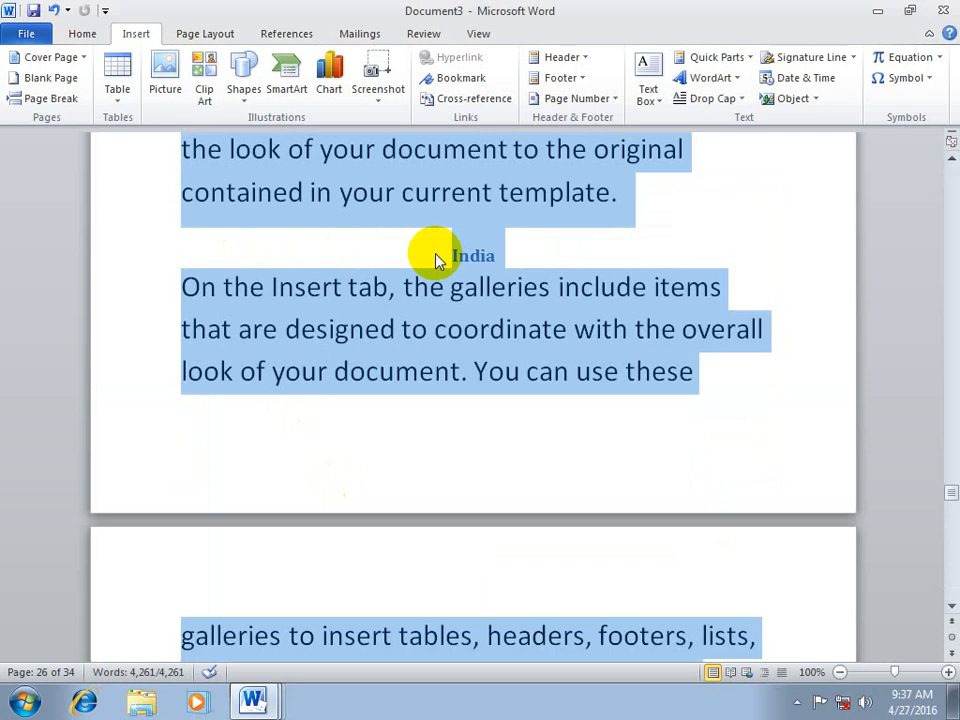
key("ctrl+End")
Open the Windows On-Screen Keyboard through the Run dialog to show the Home and End keys, and close it.
key("super+r")
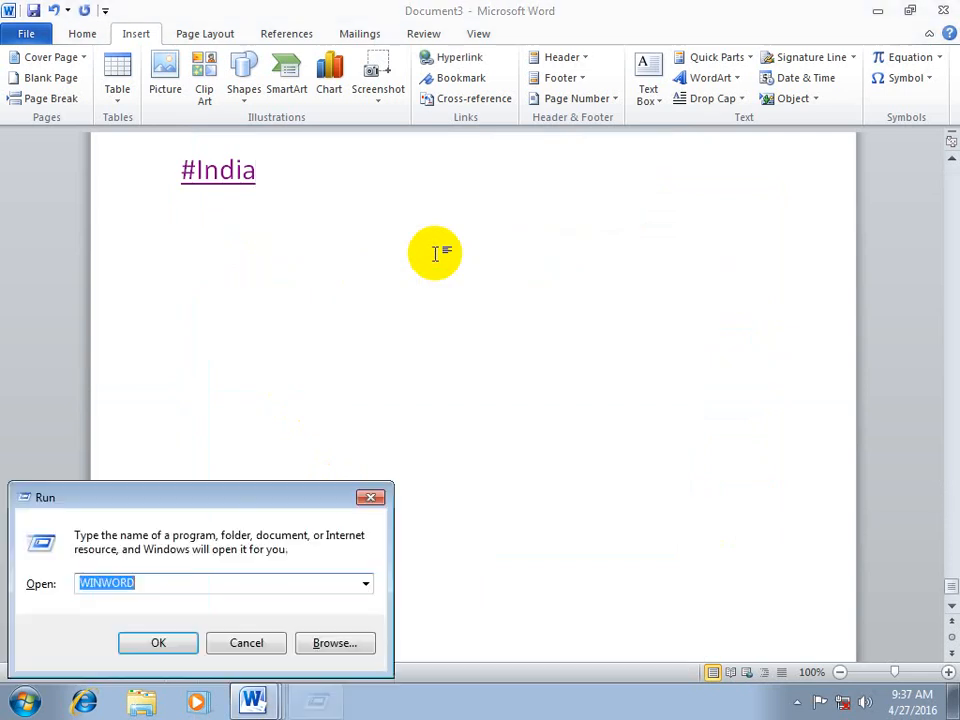
type("m")
key("Escape")
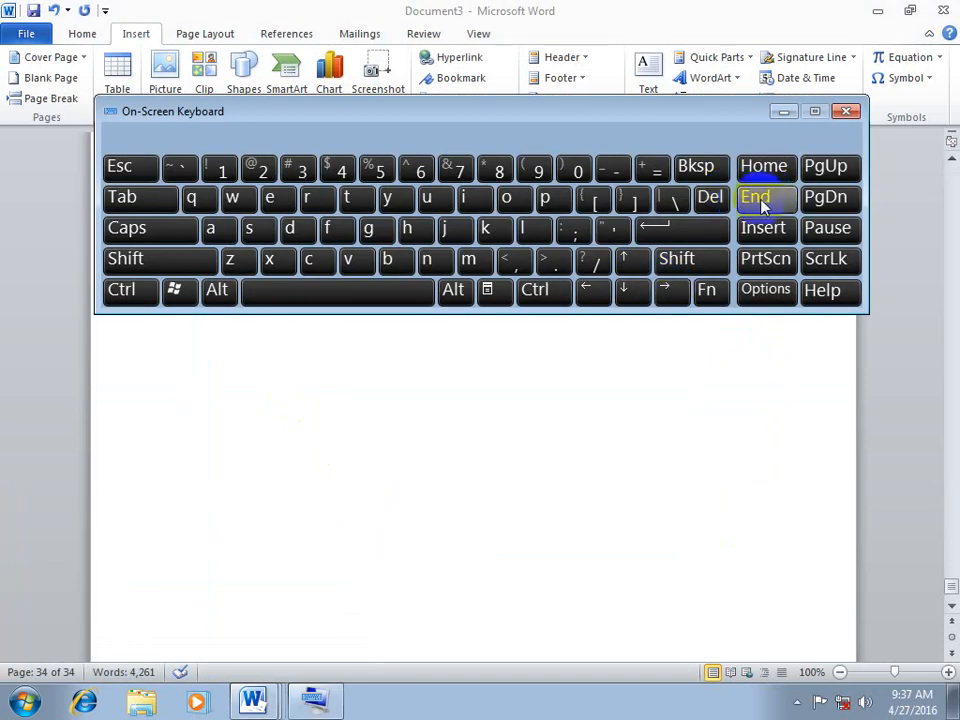
left_click(767, 176)
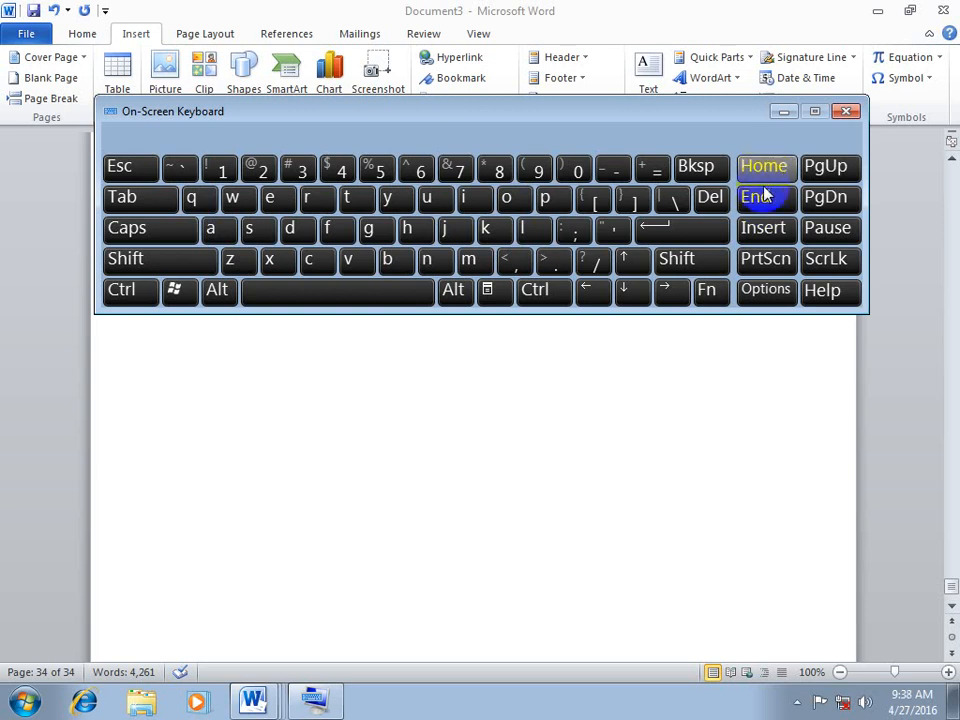
left_click(845, 113)
Follow the #Pakistan link from the end of the document to its heading again.
scroll(343, 259, "up", 2)
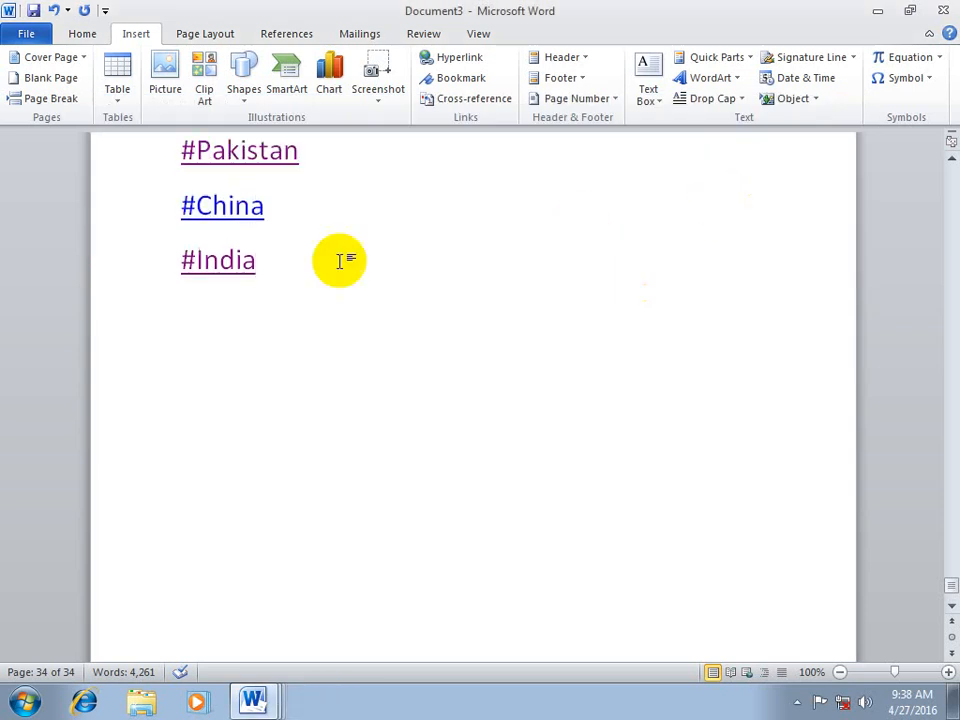
left_click(260, 166, "ctrl")
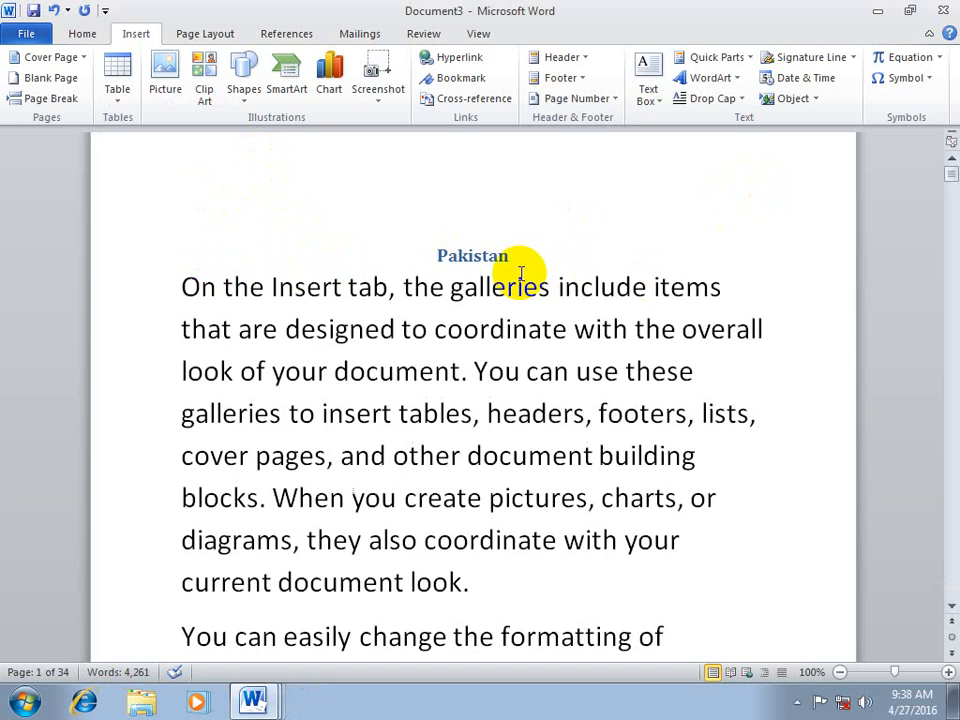
Create a new blank document and enter the path \\C:\windows\notepad.exe on its first line as an automatic hyperlink.
key("ctrl+n")
key("ctrl+k")
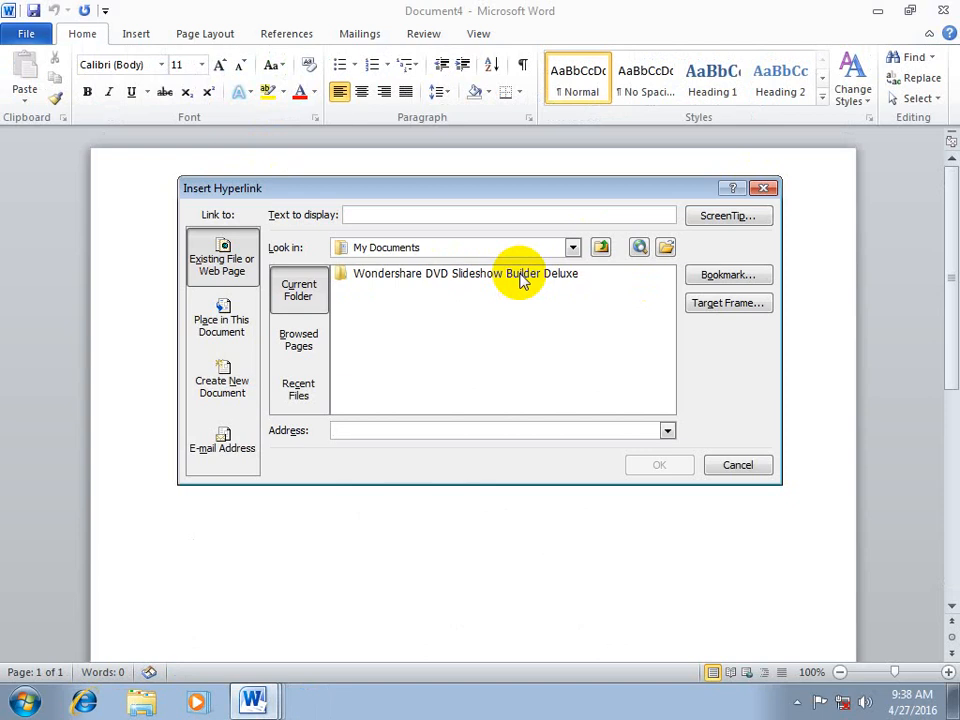
left_click(764, 189)
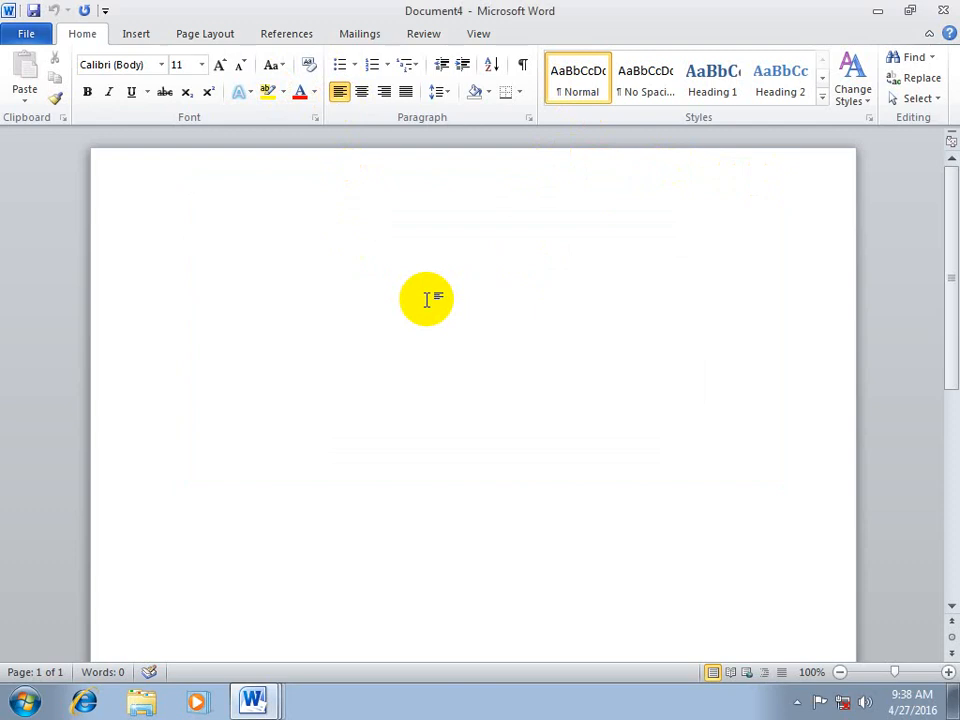
type("Wc:\\windows")
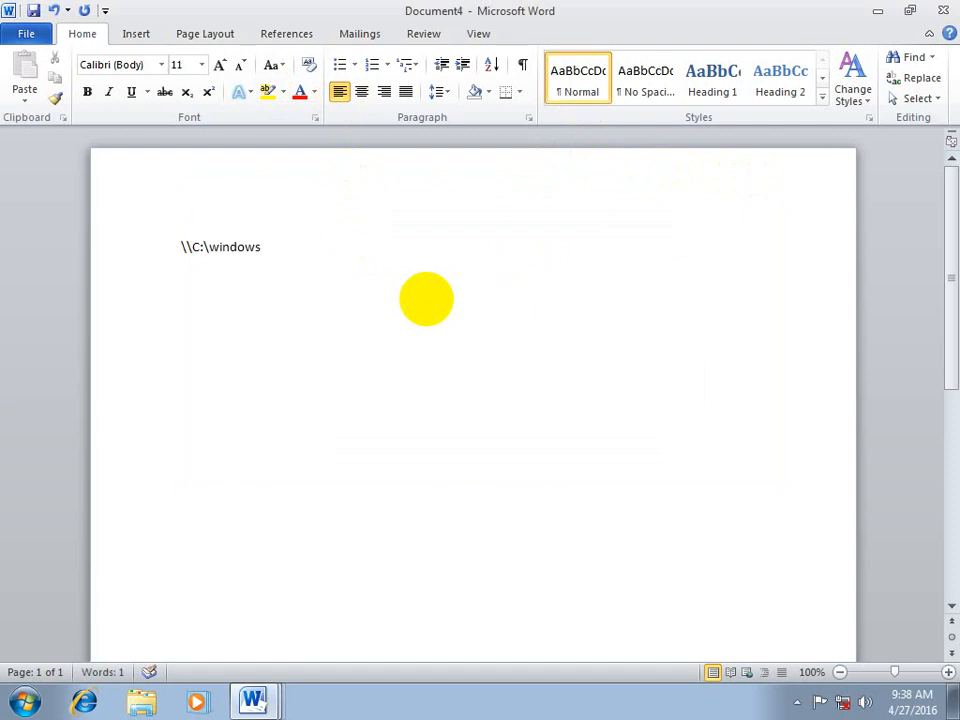
type("\\notepad.exe")
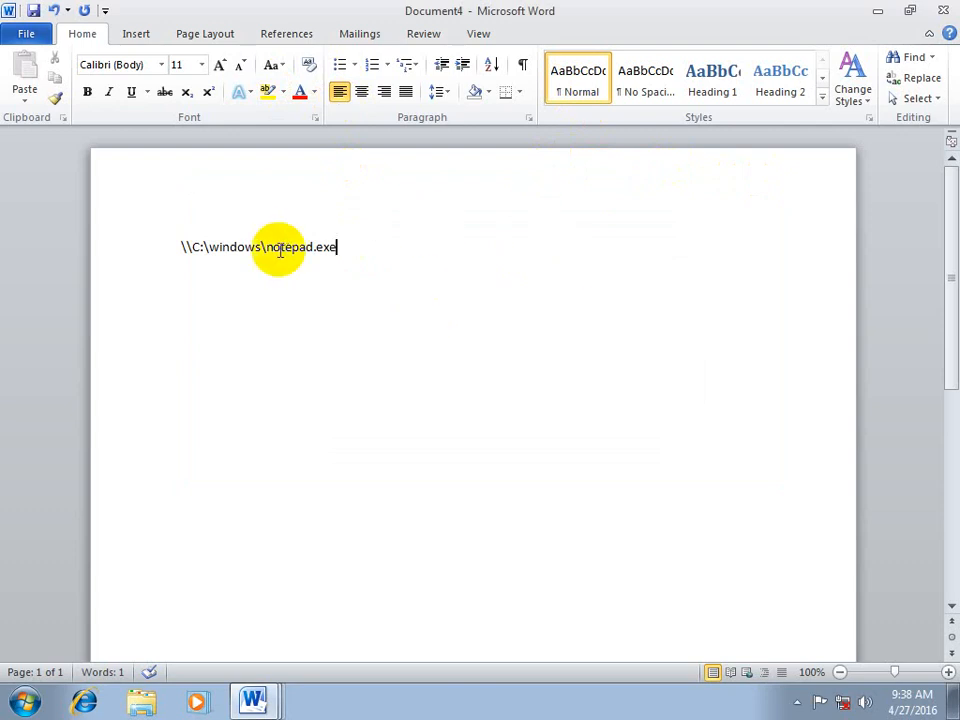
key("Return")
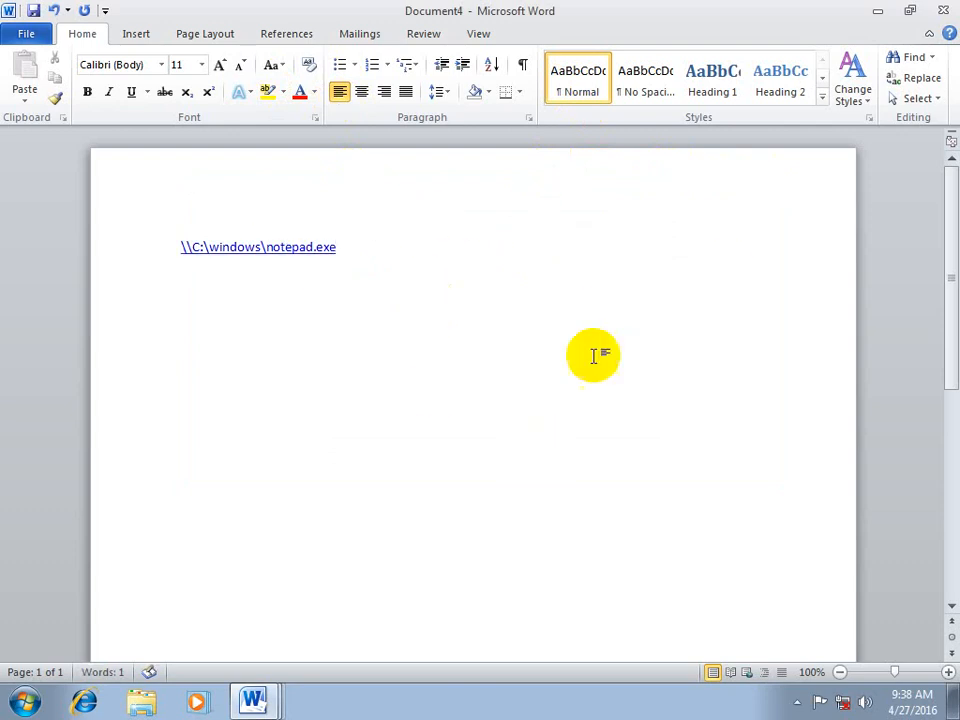
Follow the notepad.exe link, accept opening the file, and close the Notepad window.
left_click(272, 250, "ctrl")
left_click(540, 424)
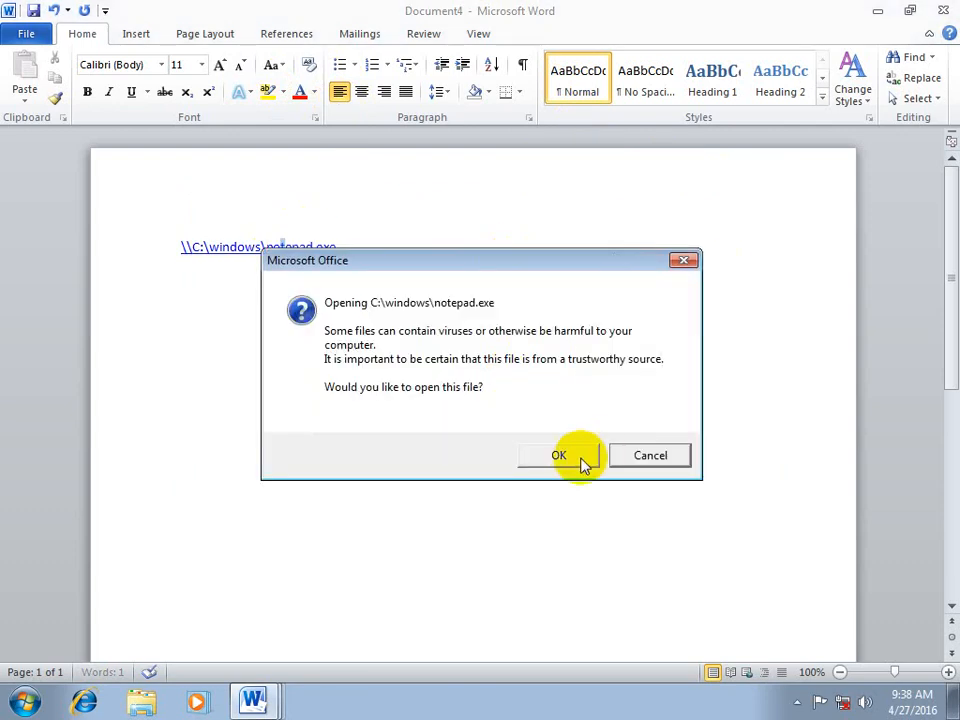
left_click(578, 460)
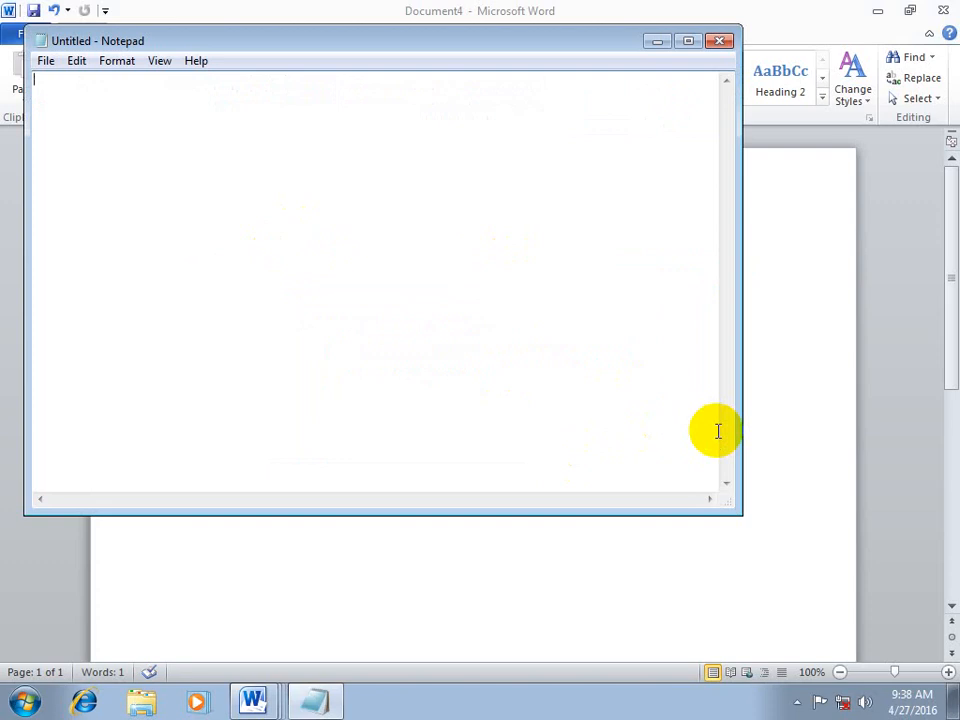
left_click(718, 41)
Add the path \\c:\windows\system32\calc.exe on the line below the notepad.exe link as an automatic hyperlink.
left_click(450, 249)
key("Return")
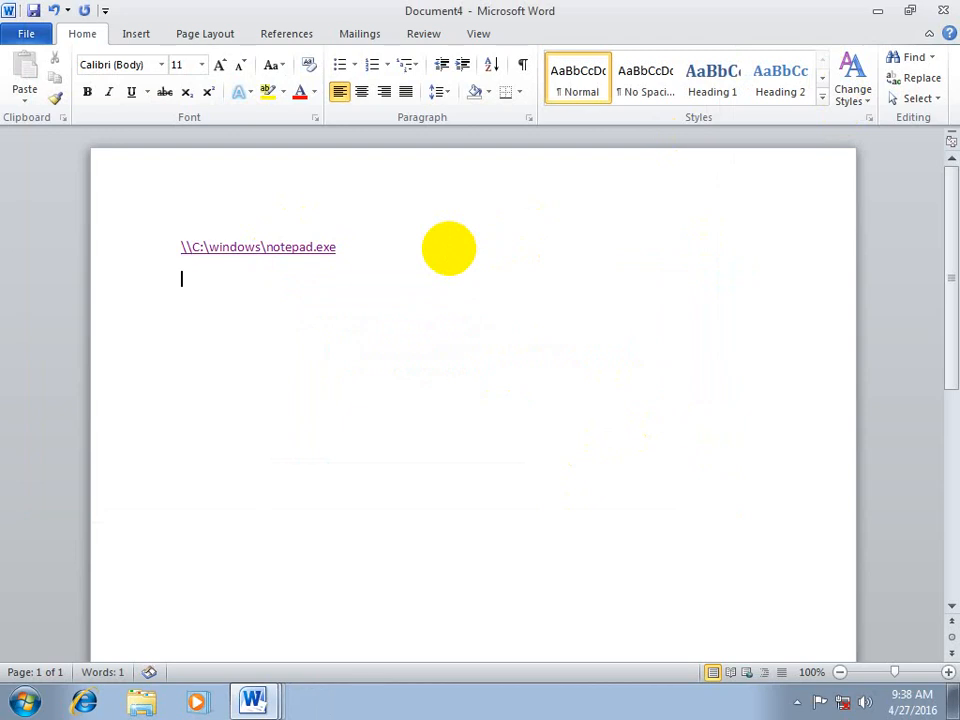
type("\\\\c:\\windowsd")
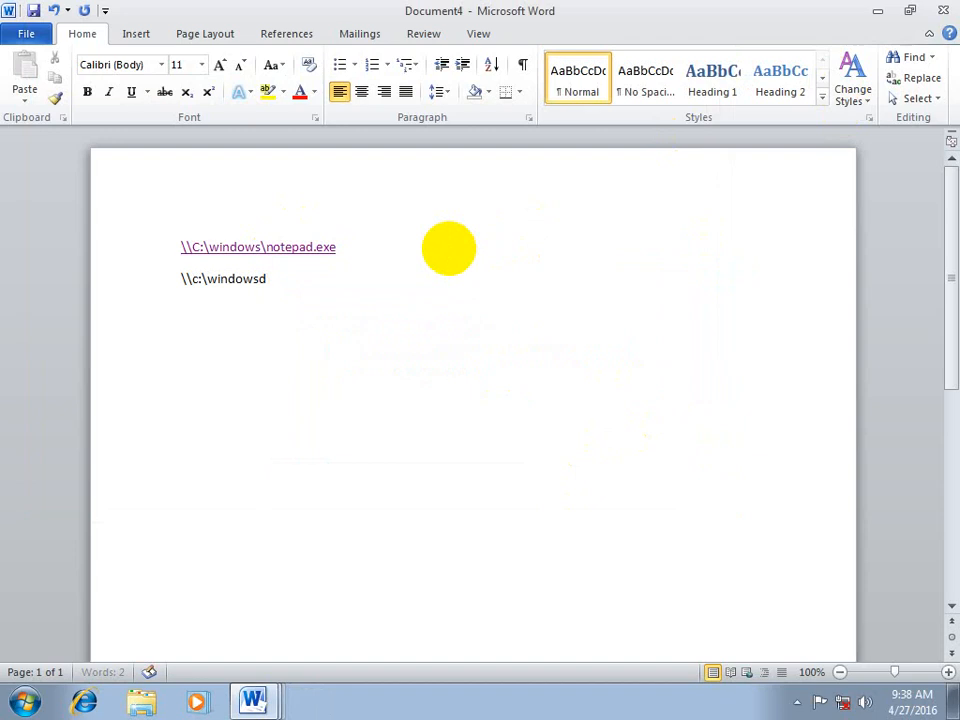
key("BackSpace")
type("\\system32\\calc")
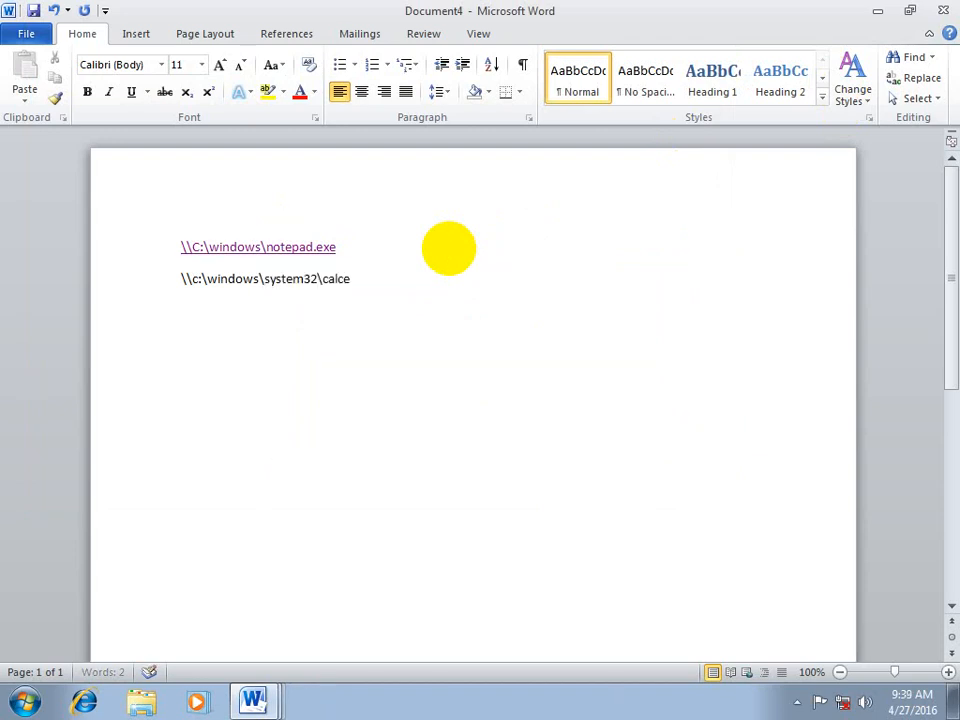
type(".exe")
key("Return")
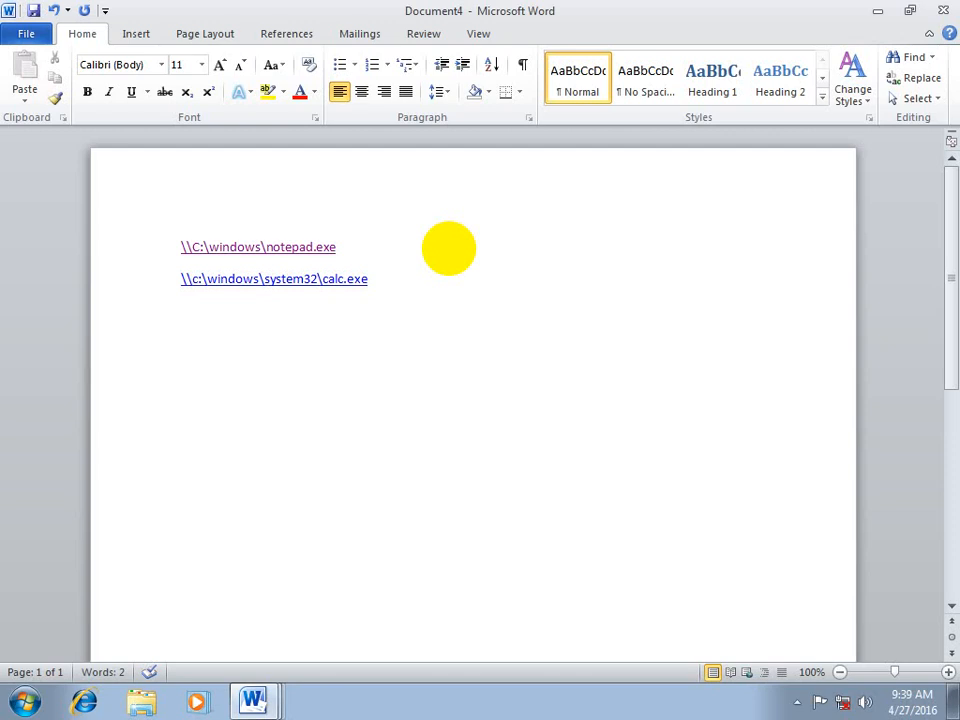
Follow the calc.exe link to launch Calculator, and close the Calculator window.
left_click(281, 281, "ctrl")
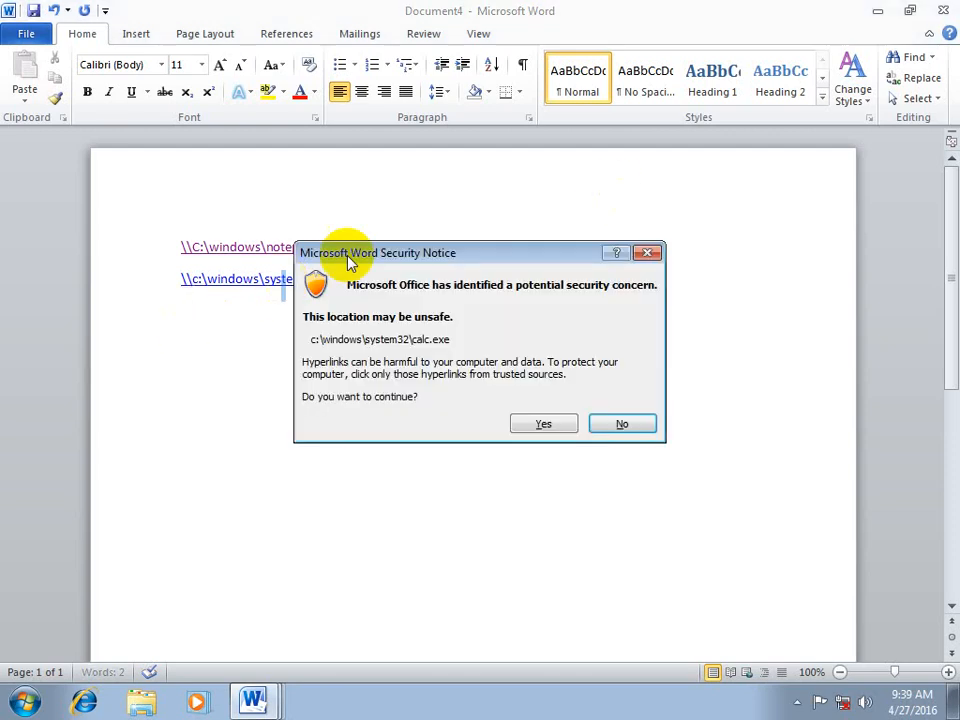
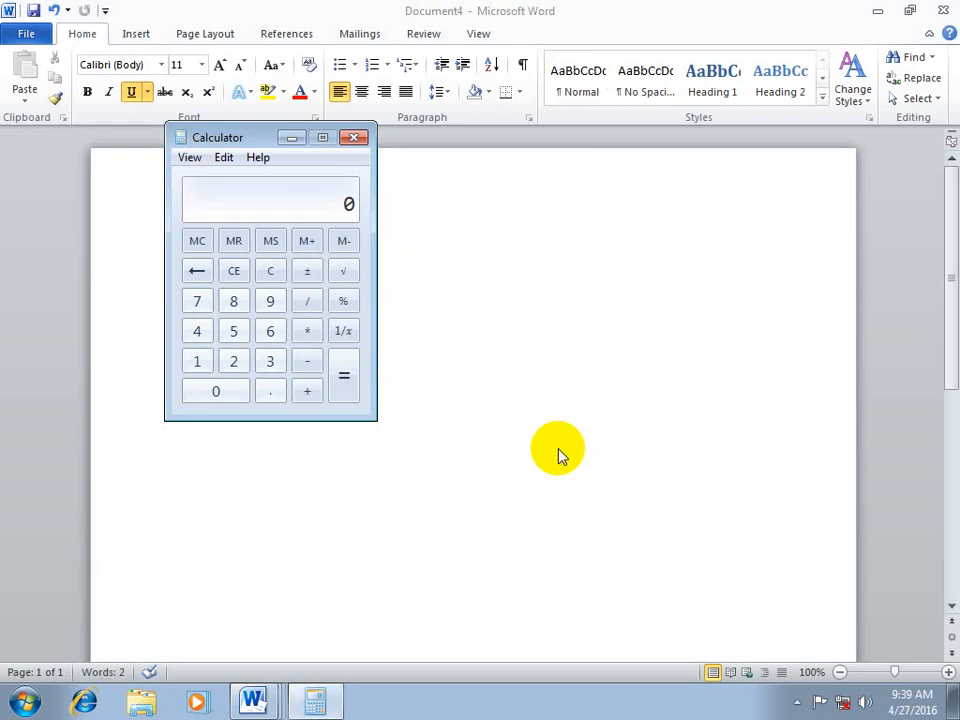
left_click(358, 138)
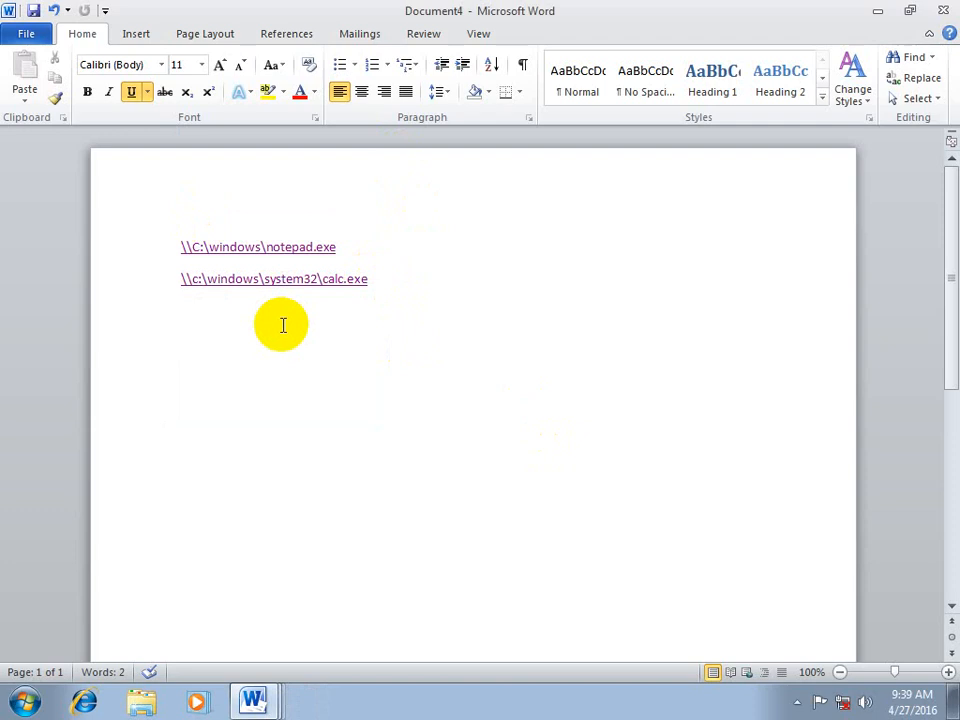
left_click_drag(394, 272, 86, 204)
key("Delete")
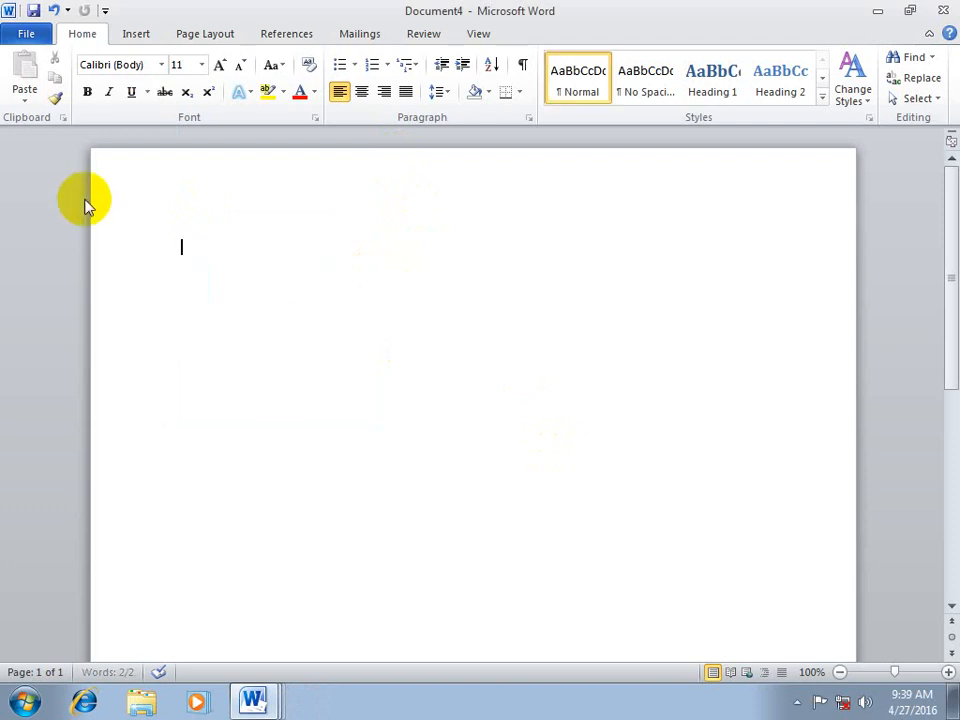
type(".www.f")
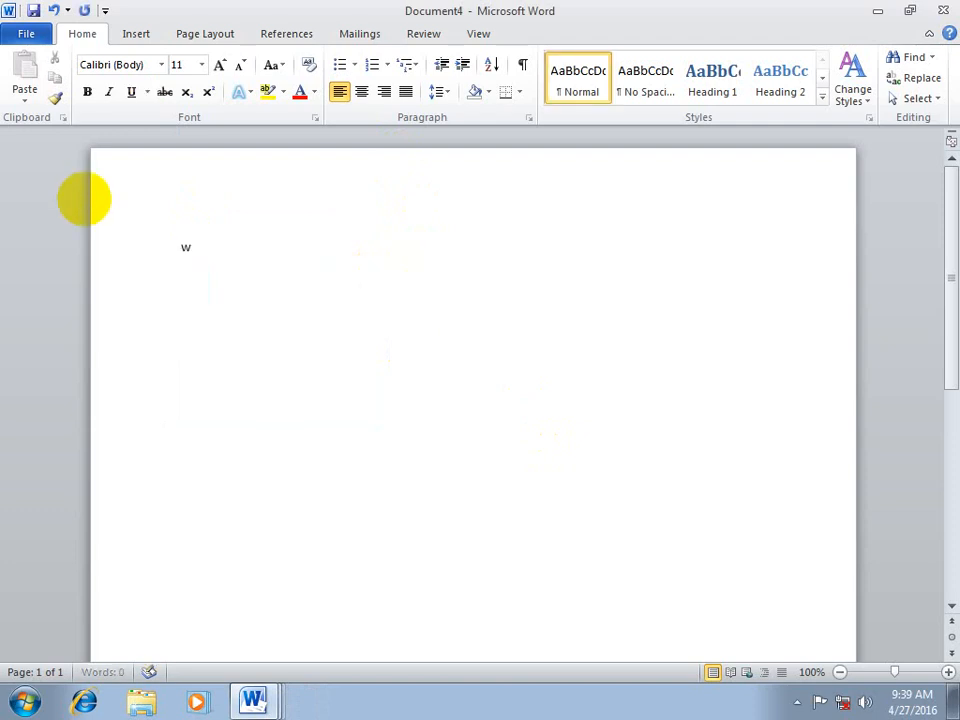
type("acebook.com")
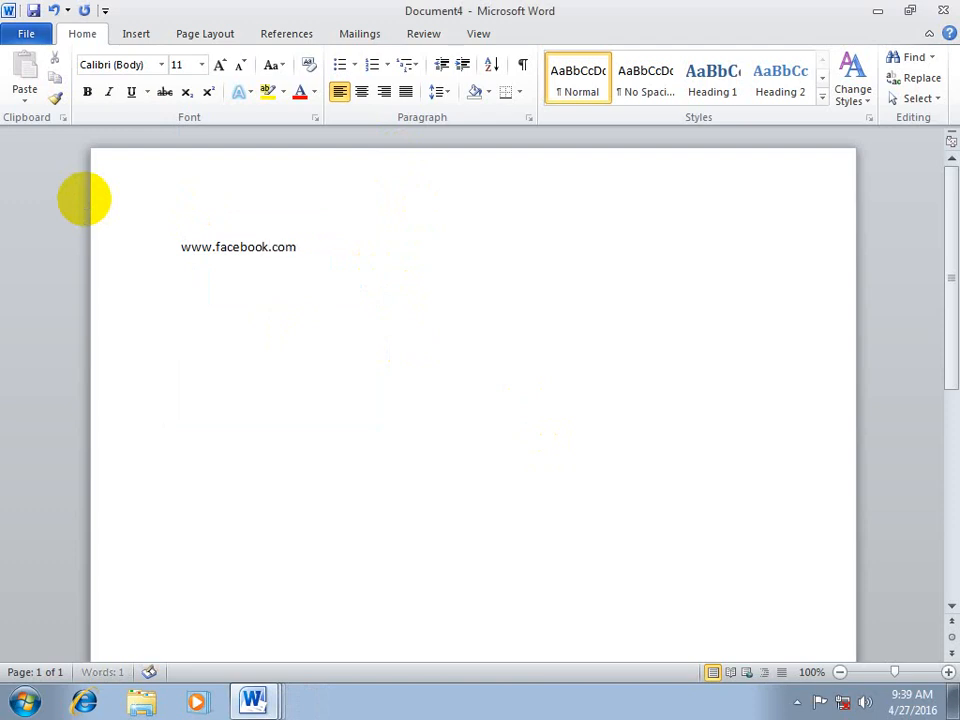
key("Return")
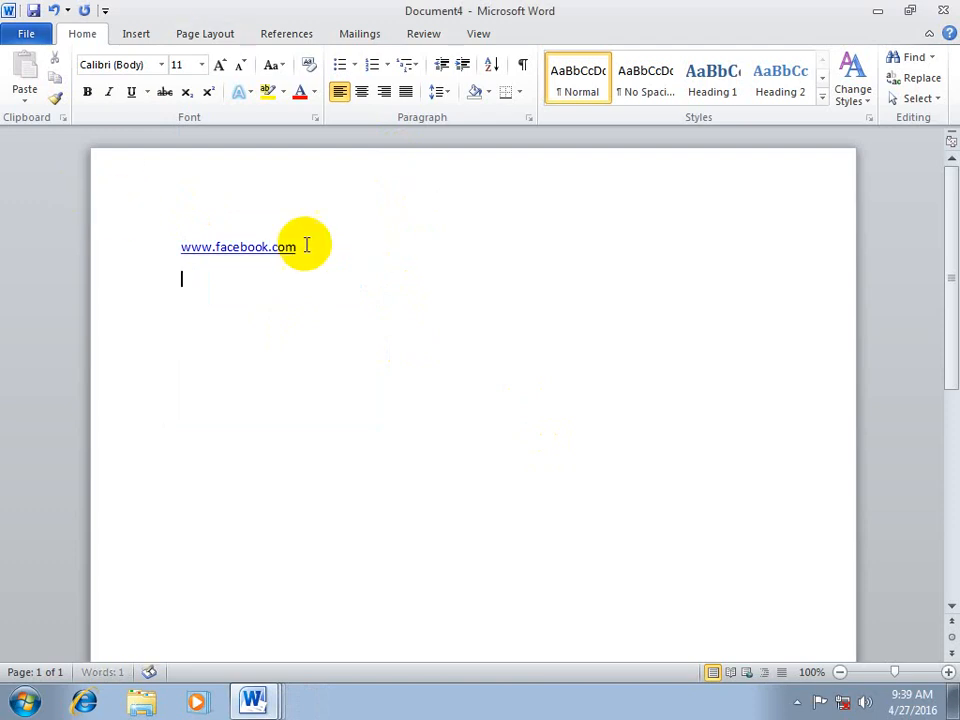
left_click(248, 248, "ctrl")
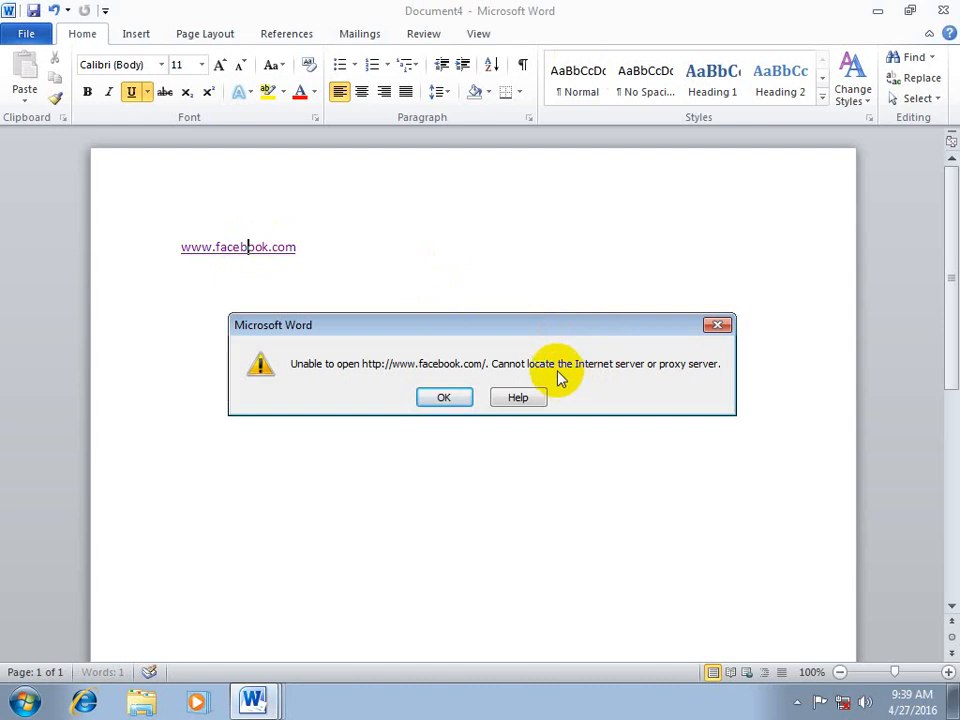
left_click(412, 396)
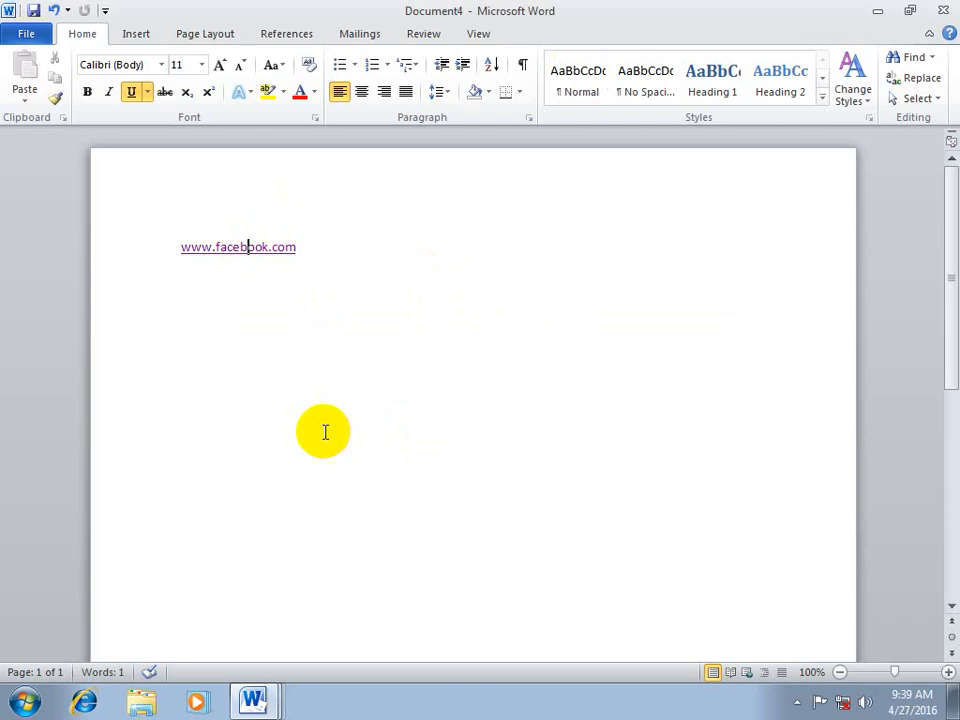
left_click(136, 35)
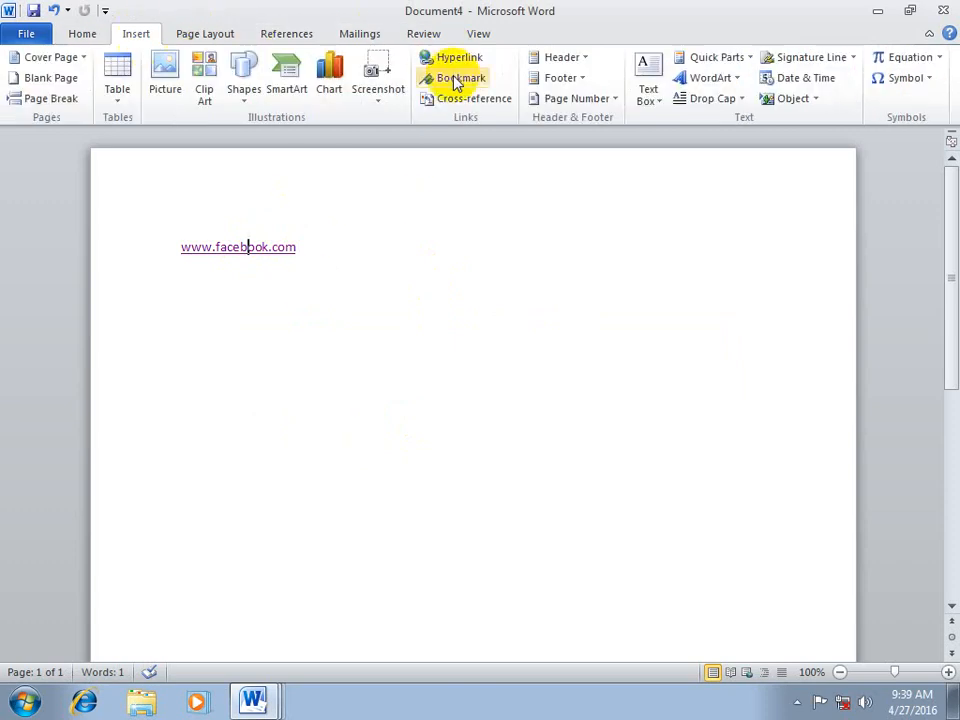
left_click(461, 59)
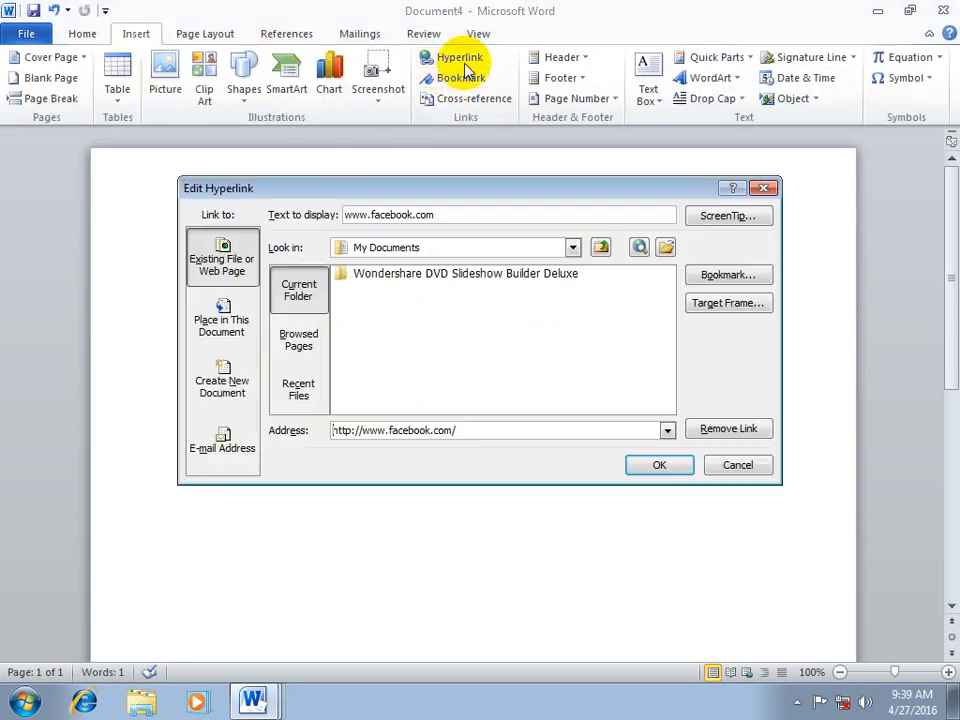
left_click(297, 340)
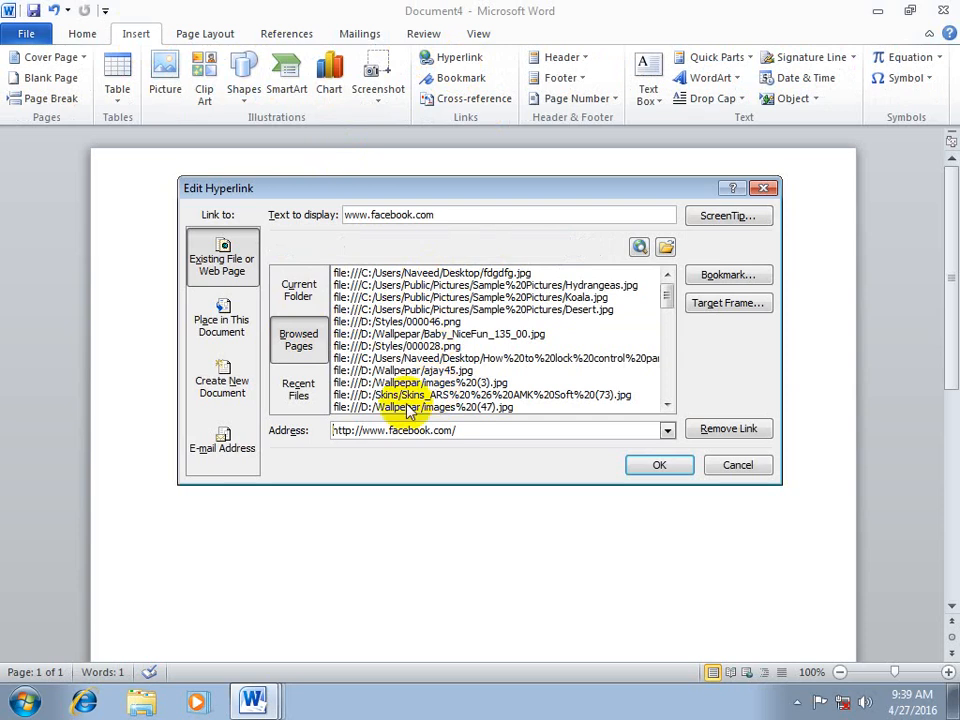
left_click(299, 390)
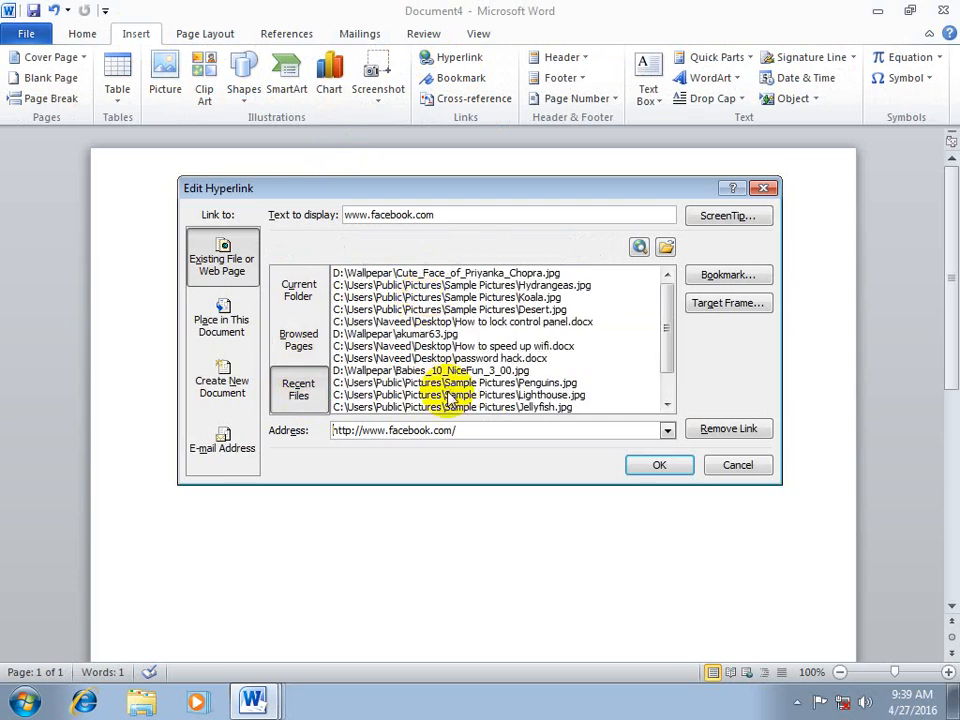
left_click(232, 376)
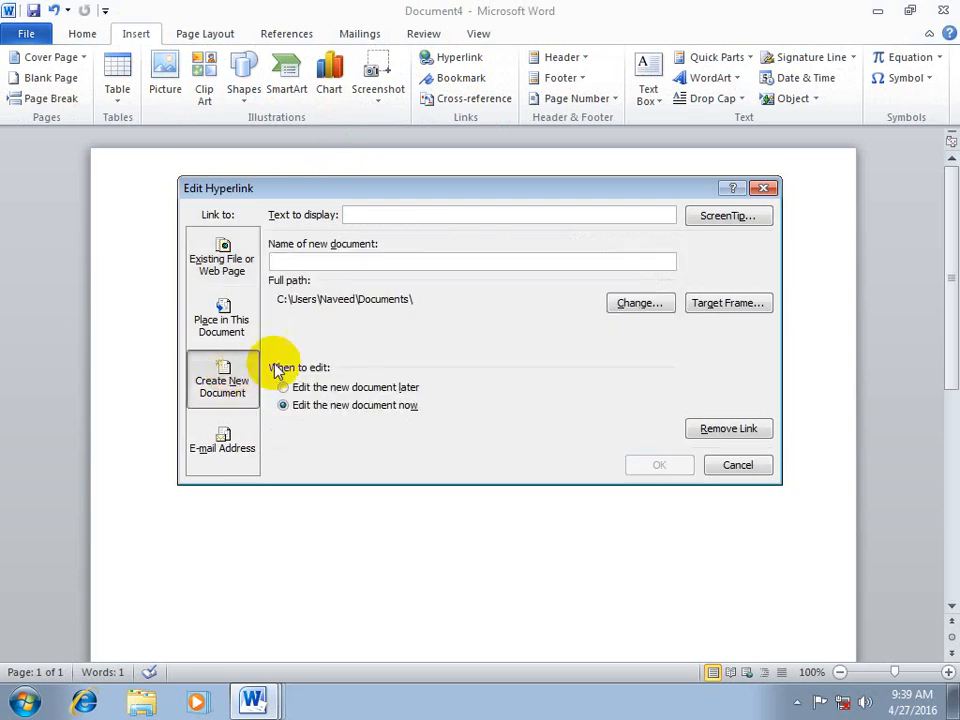
left_click(222, 440)
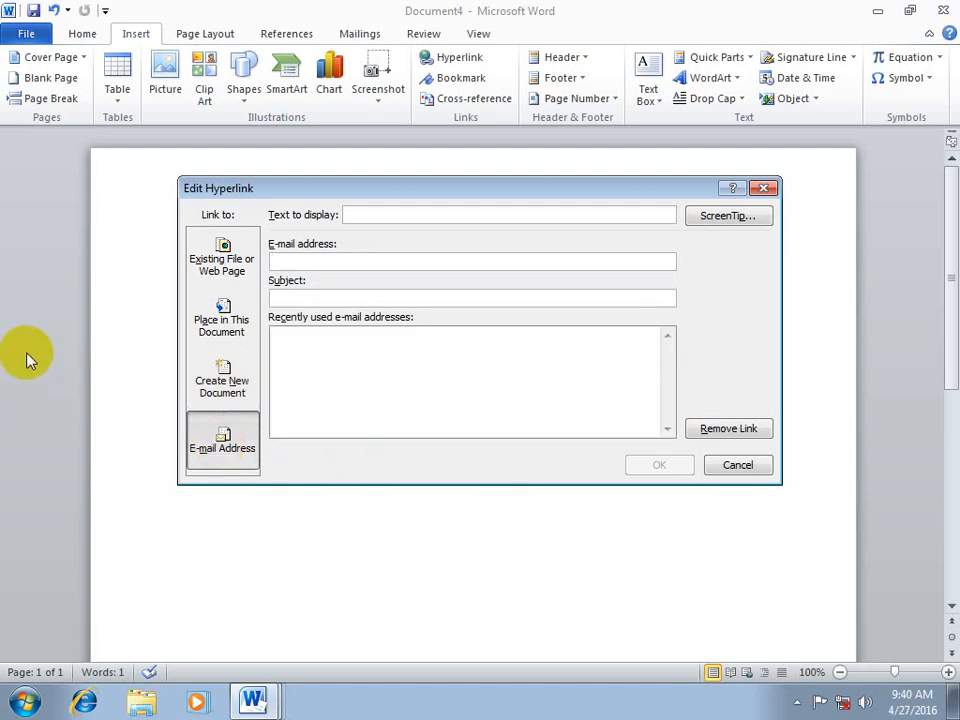
type("qwww")
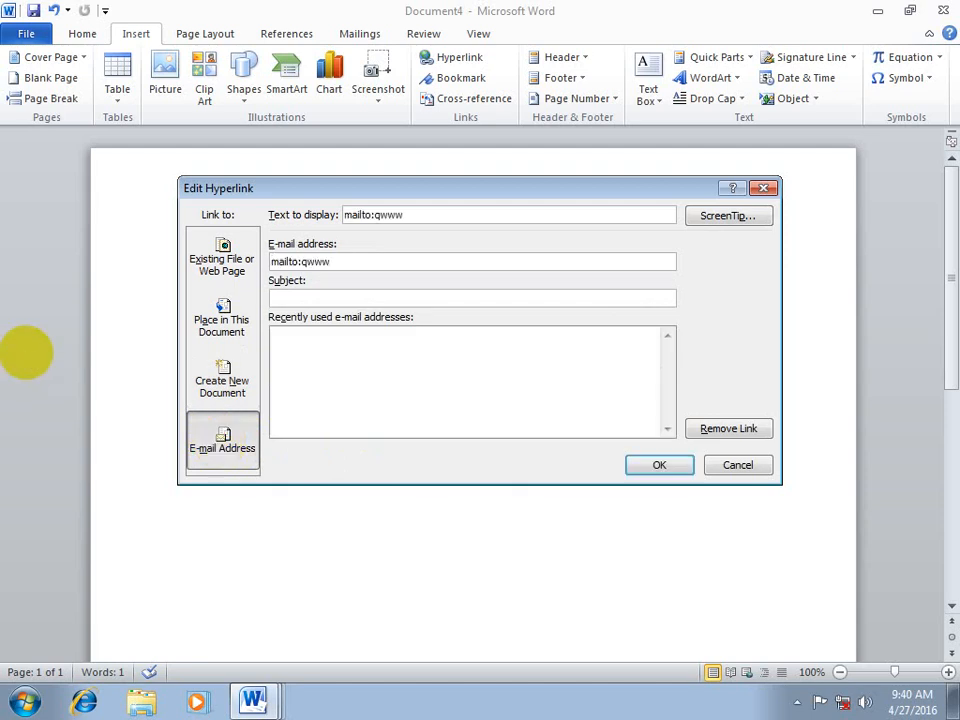
left_click(763, 188)
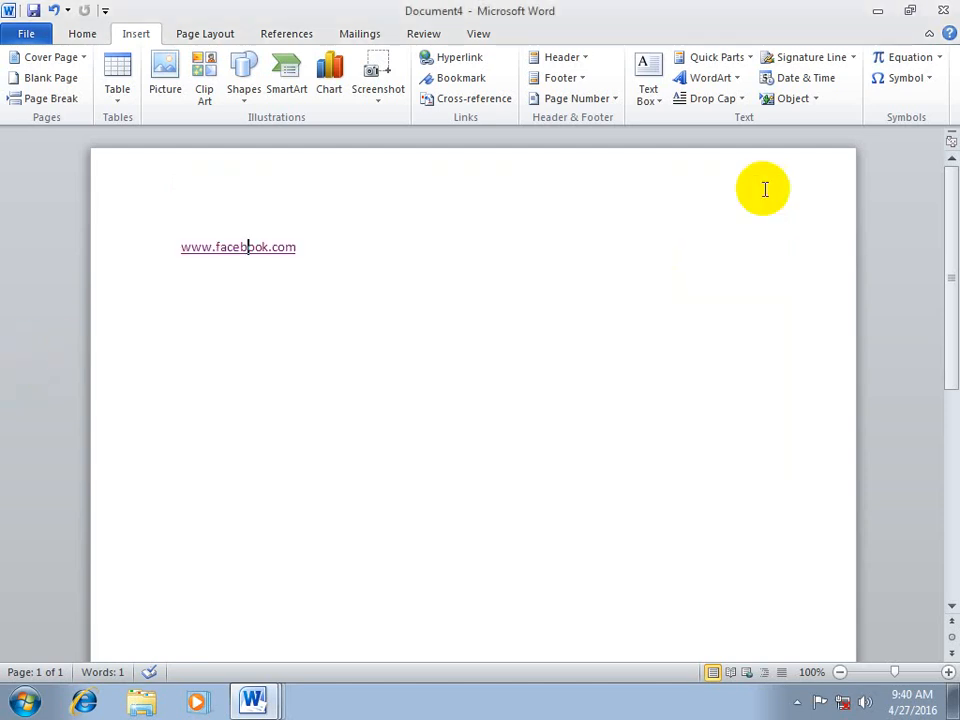
left_click(433, 59)
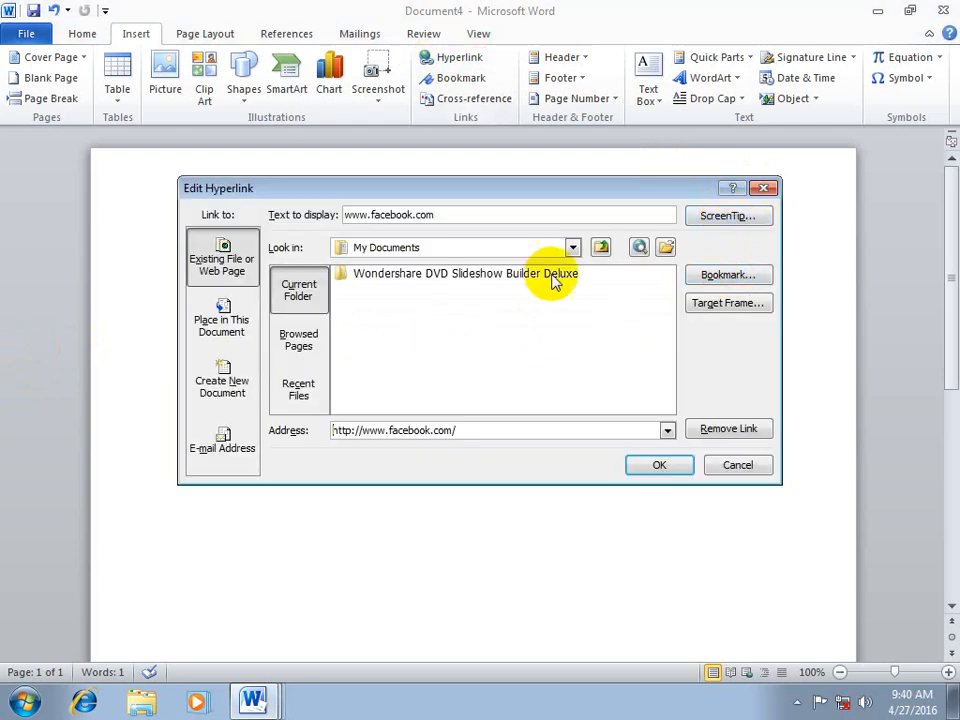
left_click(572, 247)
left_click(737, 466)
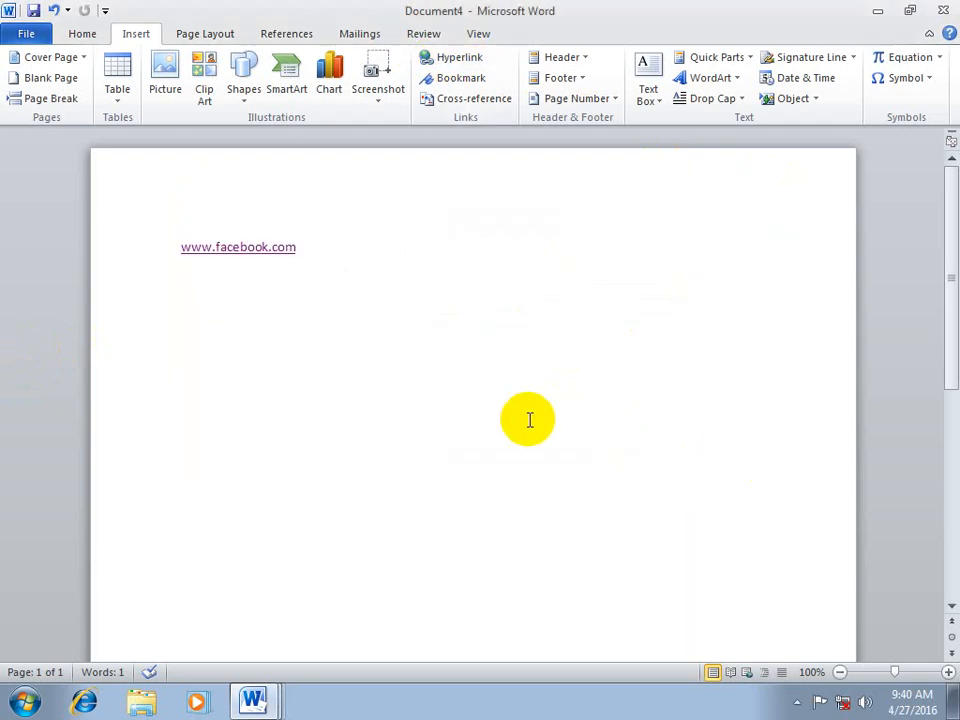
left_click_drag(339, 266, 209, 260)
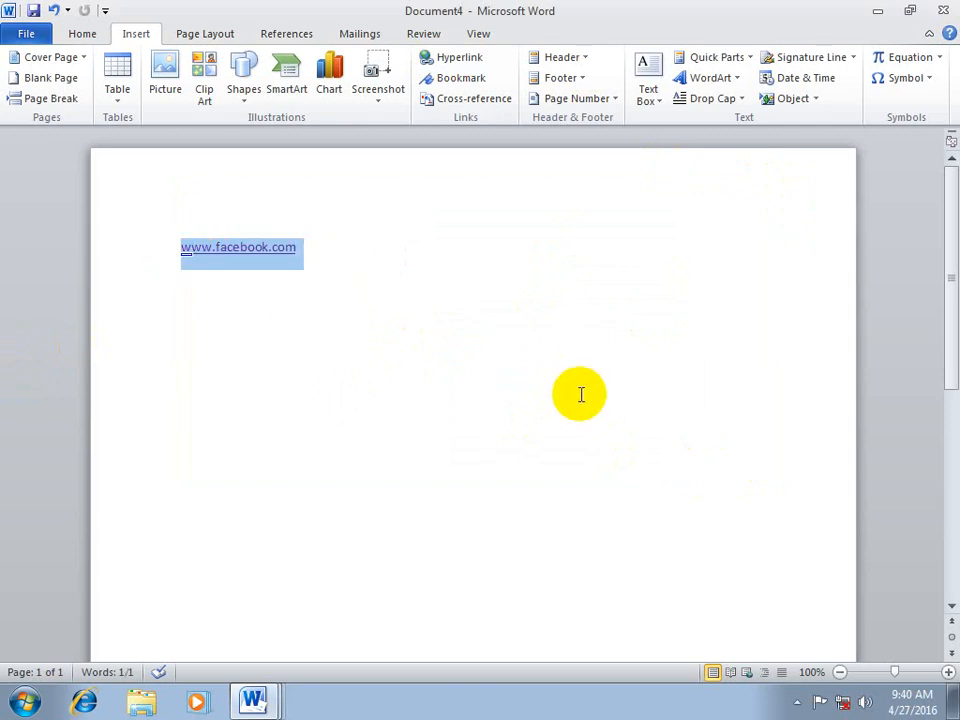
key("Delete")
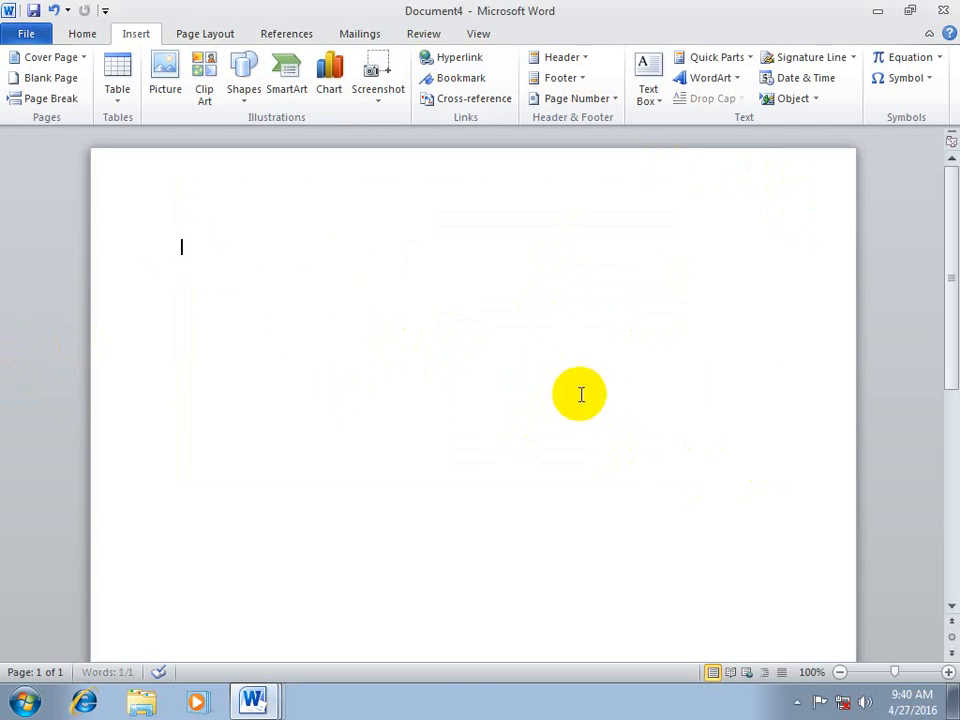
key("ctrl+n")
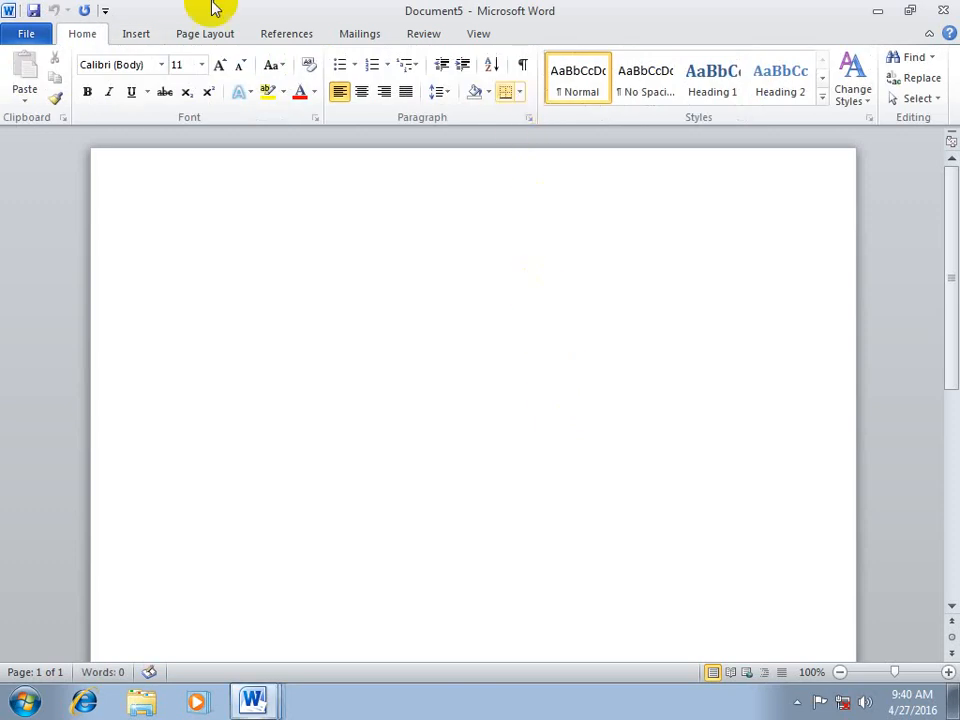
Fill the document with sample paragraphs using =rand() and repeat the insertion four times.
left_click(141, 34)
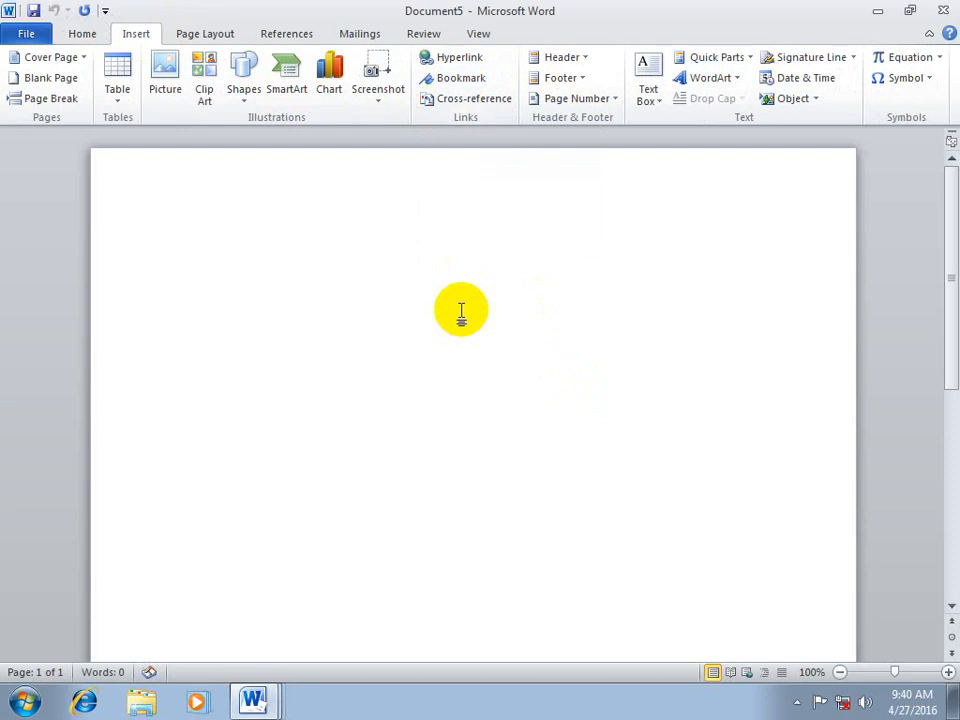
type("=rand()")
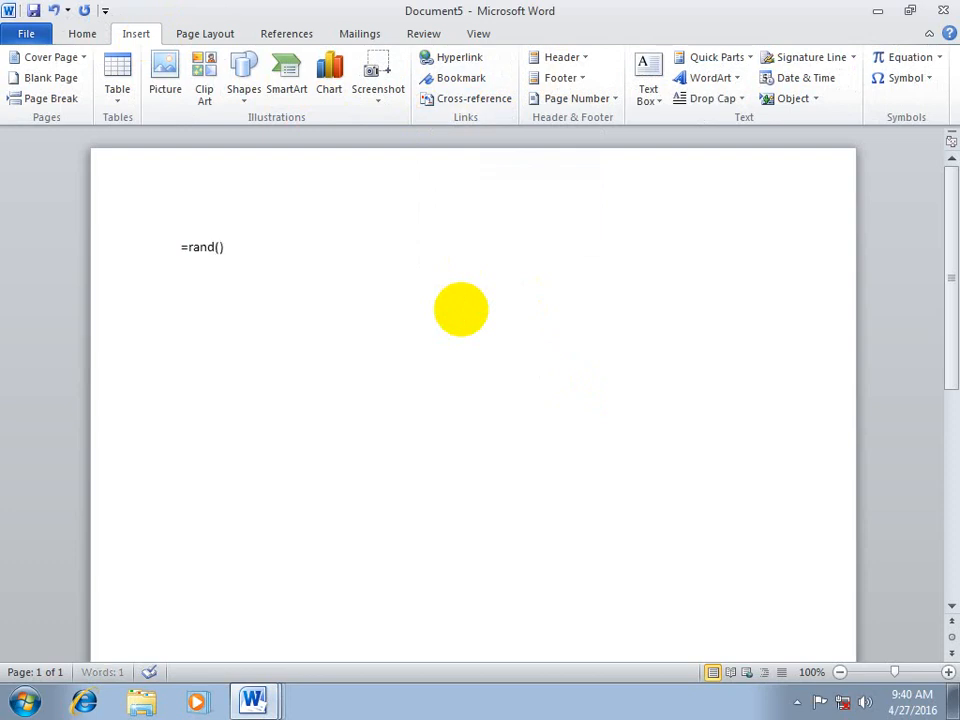
key("Return")
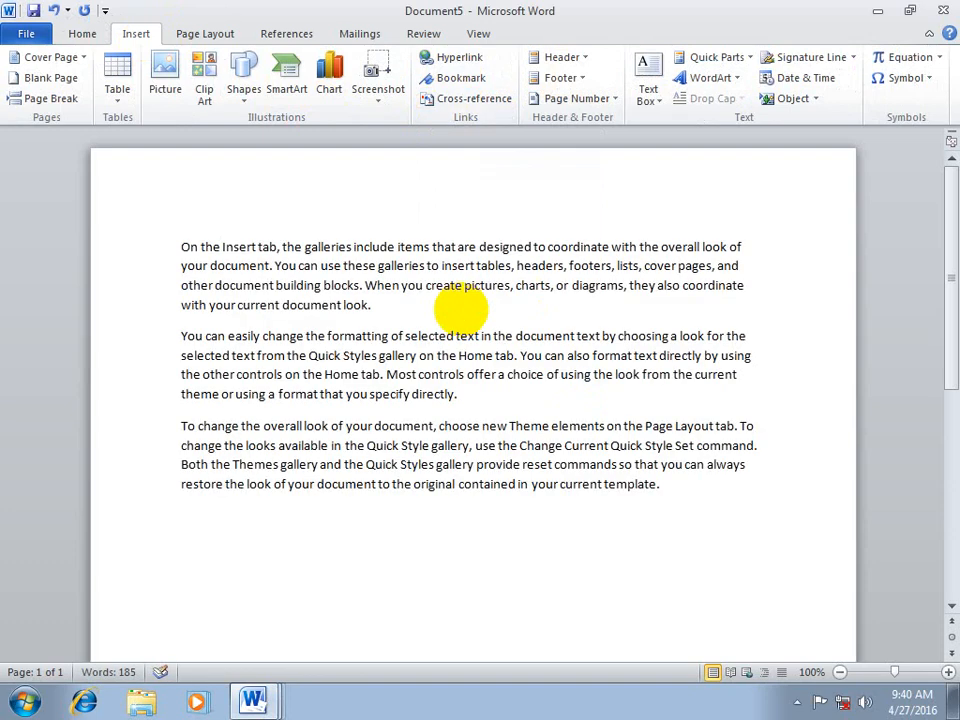
key("ctrl+y")
key("ctrl+y")
key("ctrl+y")
key("ctrl+y")
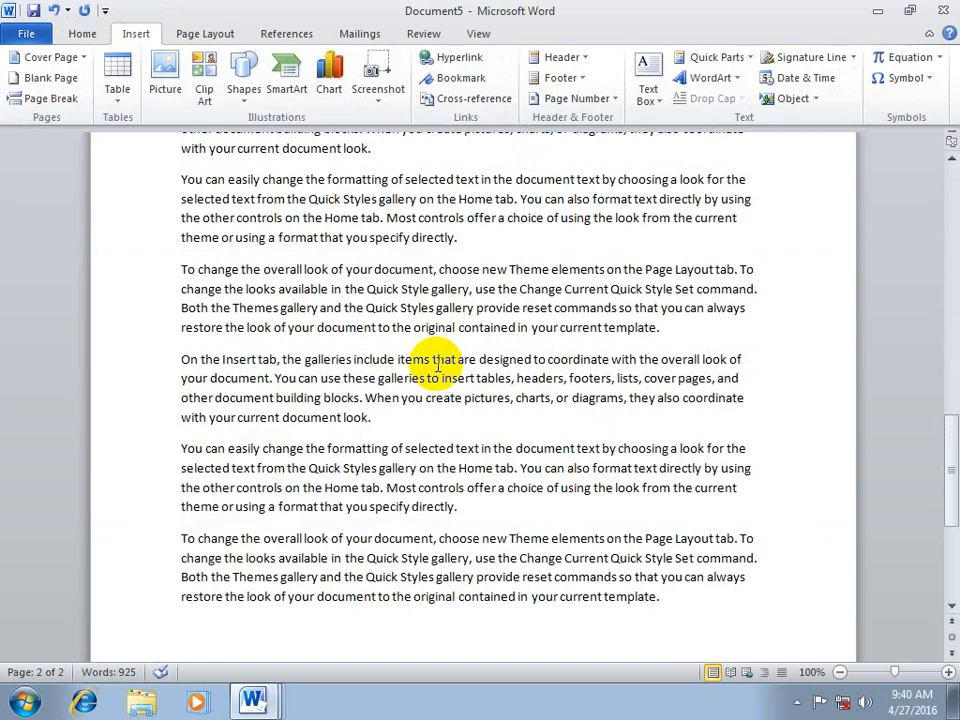
Add a bookmark named firstday on the word "look." ending the second "On the Insert tab" paragraph on page 1.
scroll(660, 450, "up", 2)
left_click_drag(928, 467, 936, 318)
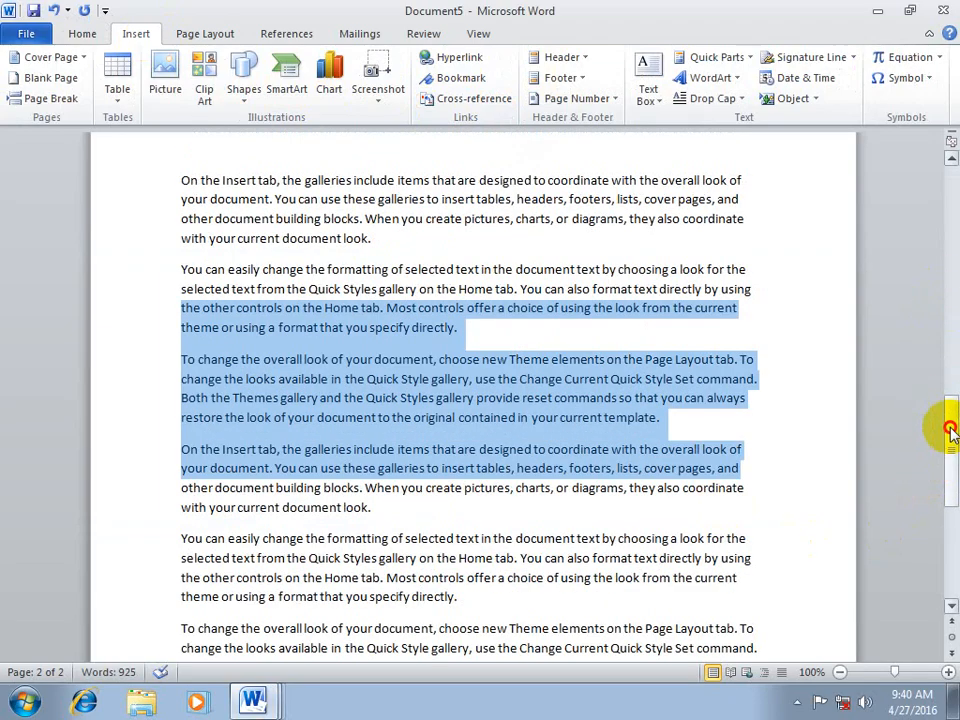
left_click_drag(950, 430, 949, 222)
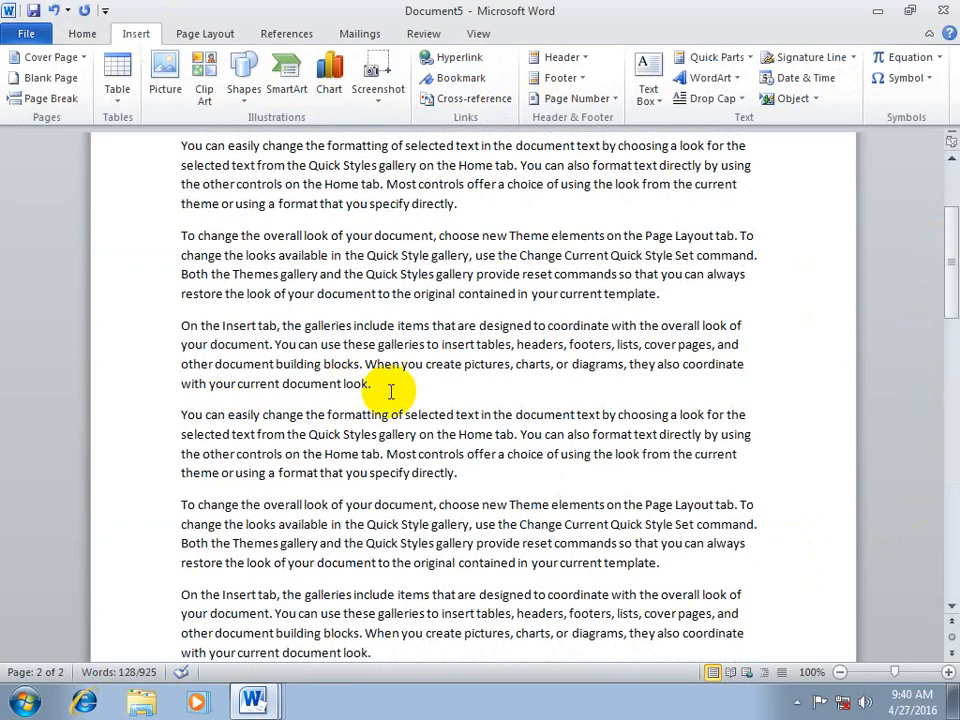
left_click_drag(379, 392, 347, 388)
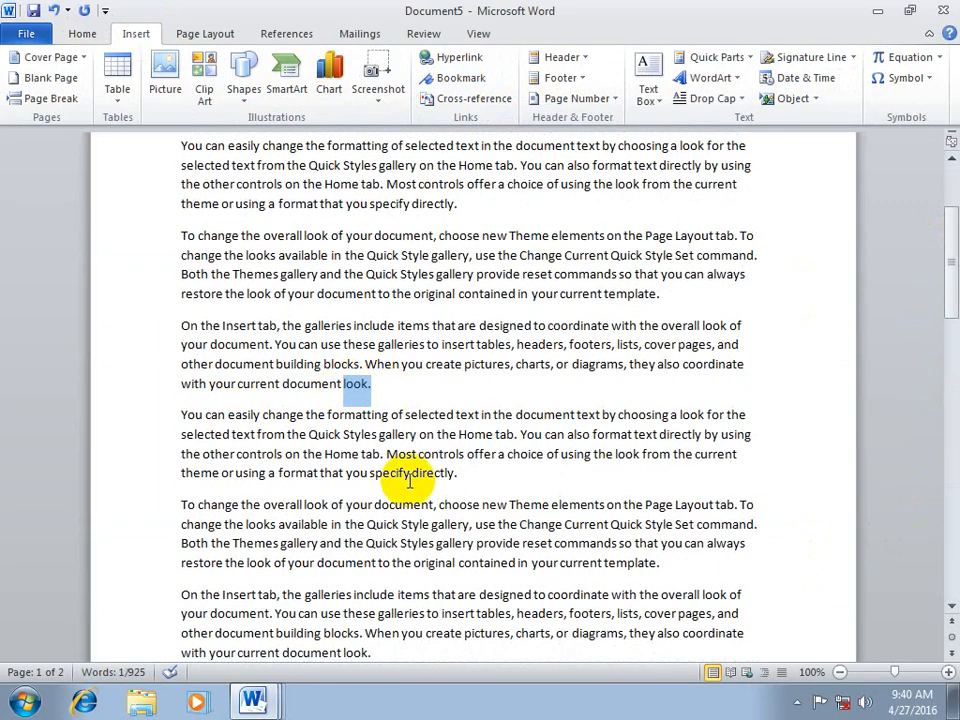
left_click(452, 80)
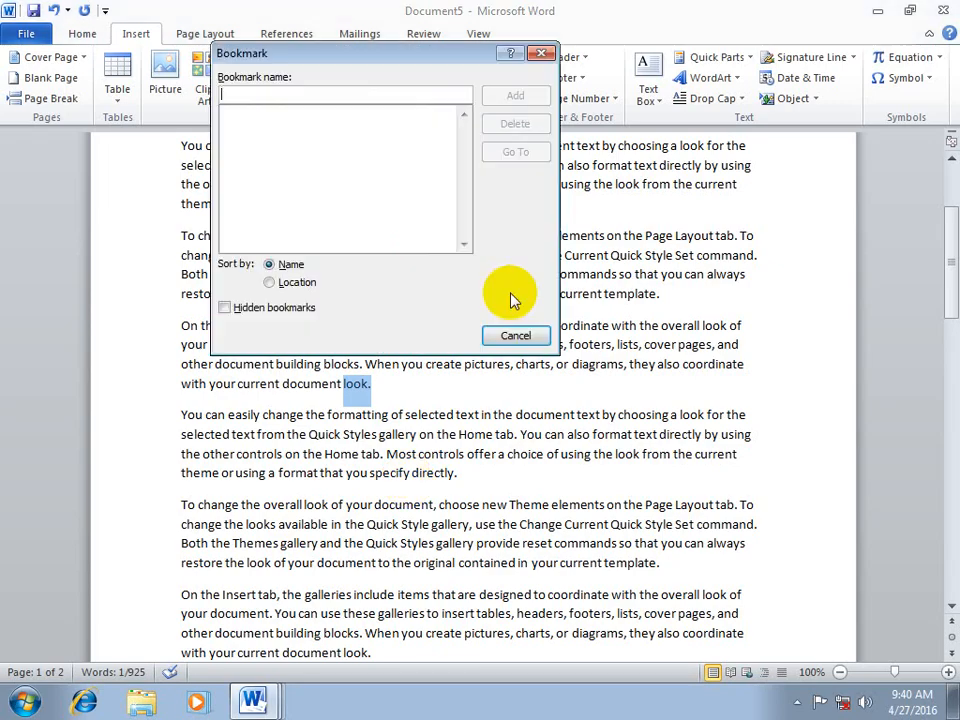
type("1")
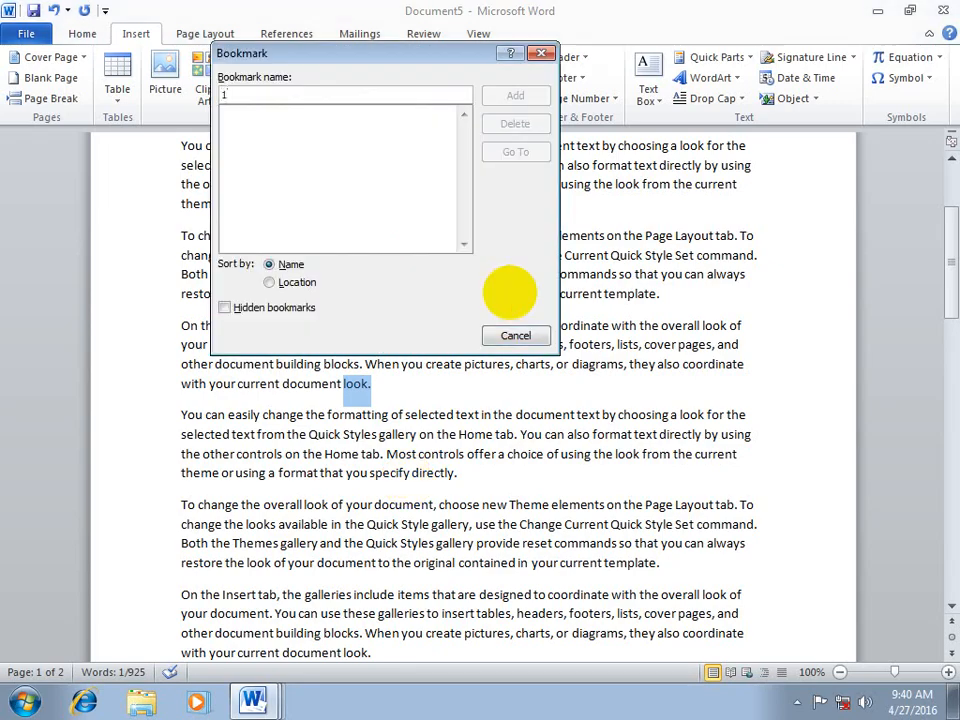
type("daty")
key("BackSpace")
key("BackSpace")
key("BackSpace")
key("BackSpace")
key("BackSpace")
type("firs")
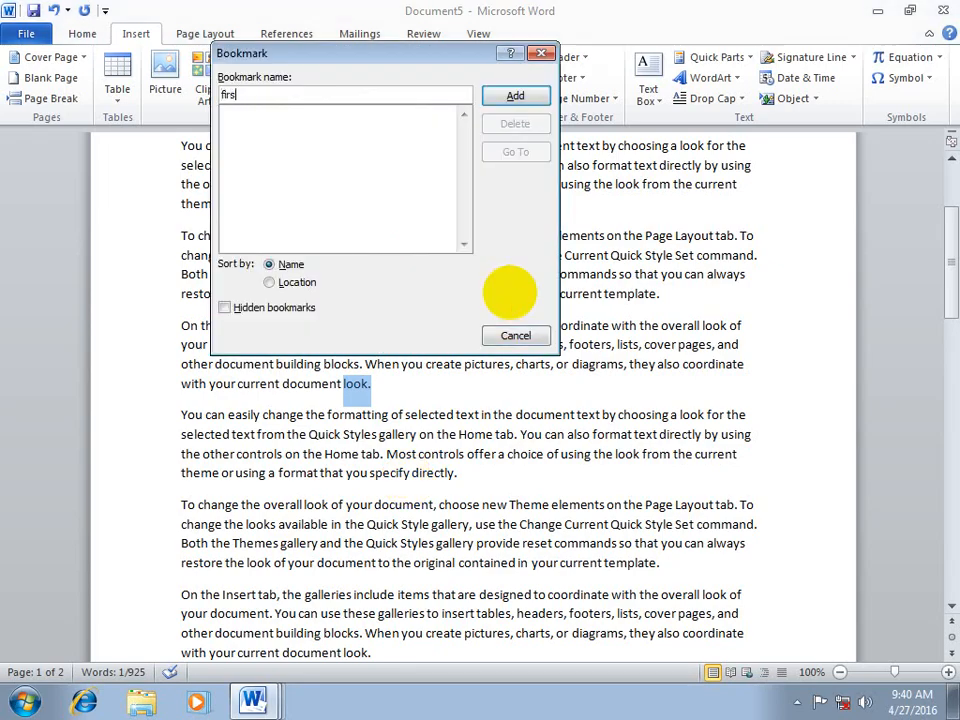
type("tday")
left_click(508, 96)
Add a bookmark named secondday on the word "look." ending the third "On the Insert tab" paragraph on page 1.
left_click_drag(945, 300, 950, 370)
left_click_drag(343, 321, 372, 321)
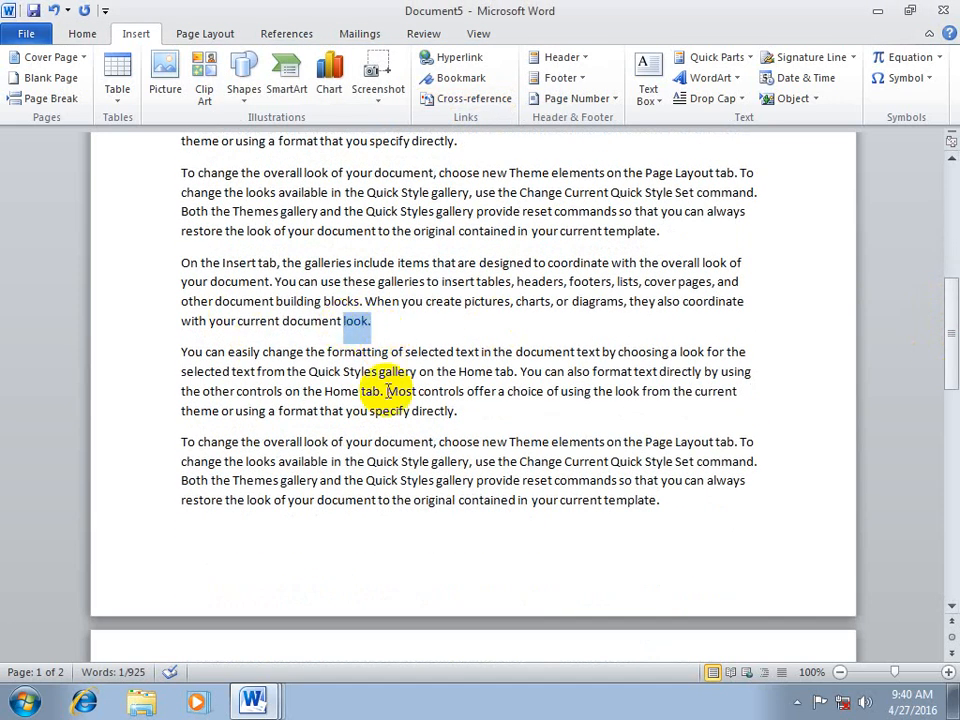
left_click(445, 77)
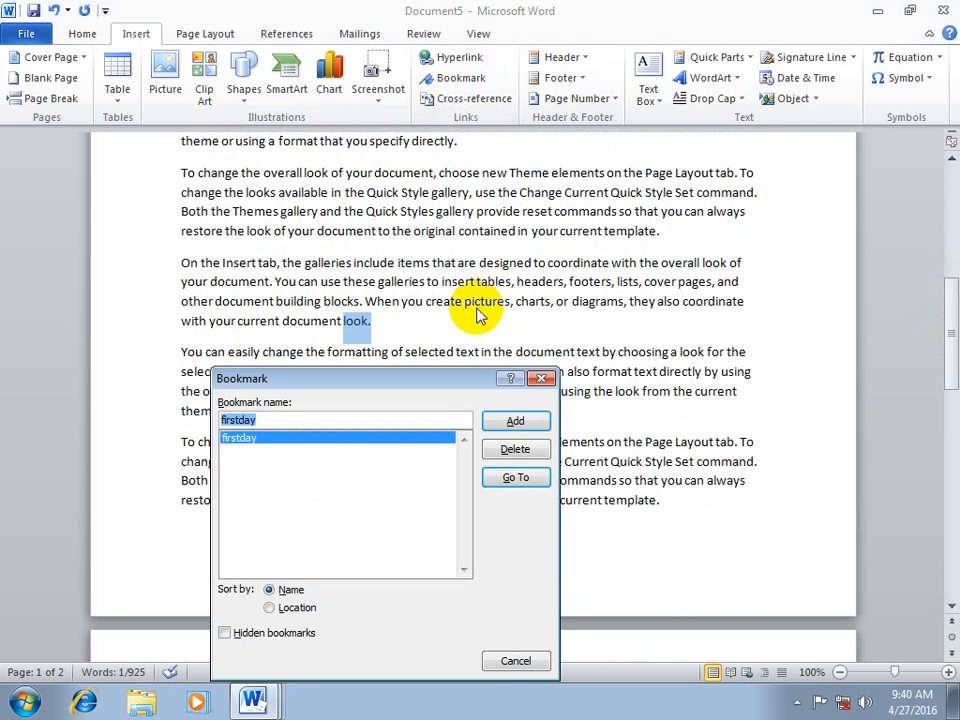
type("s")
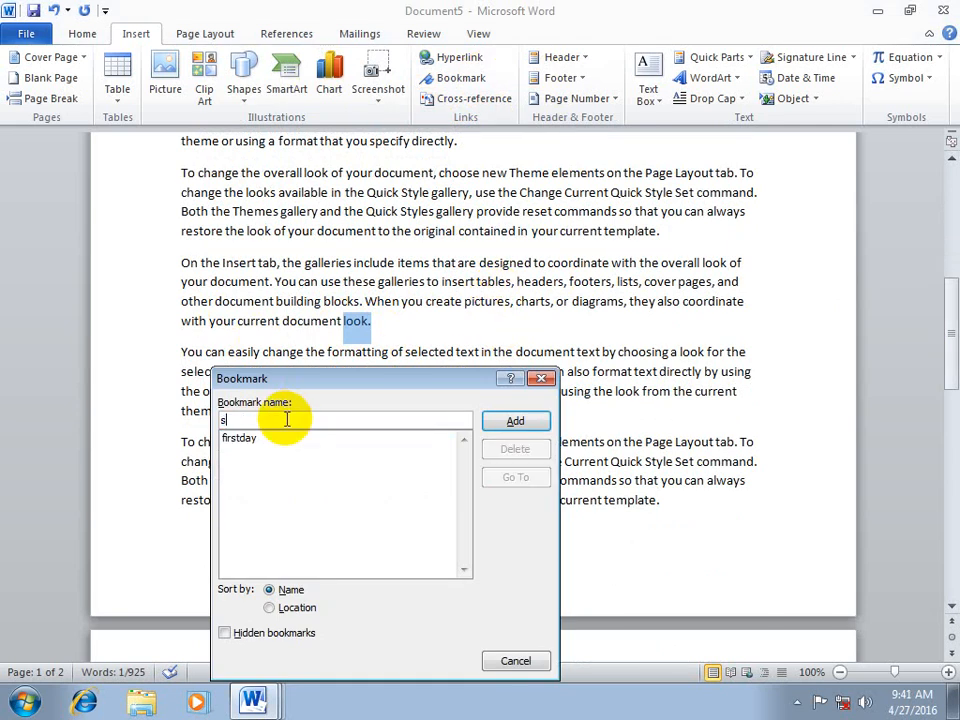
type("econdday")
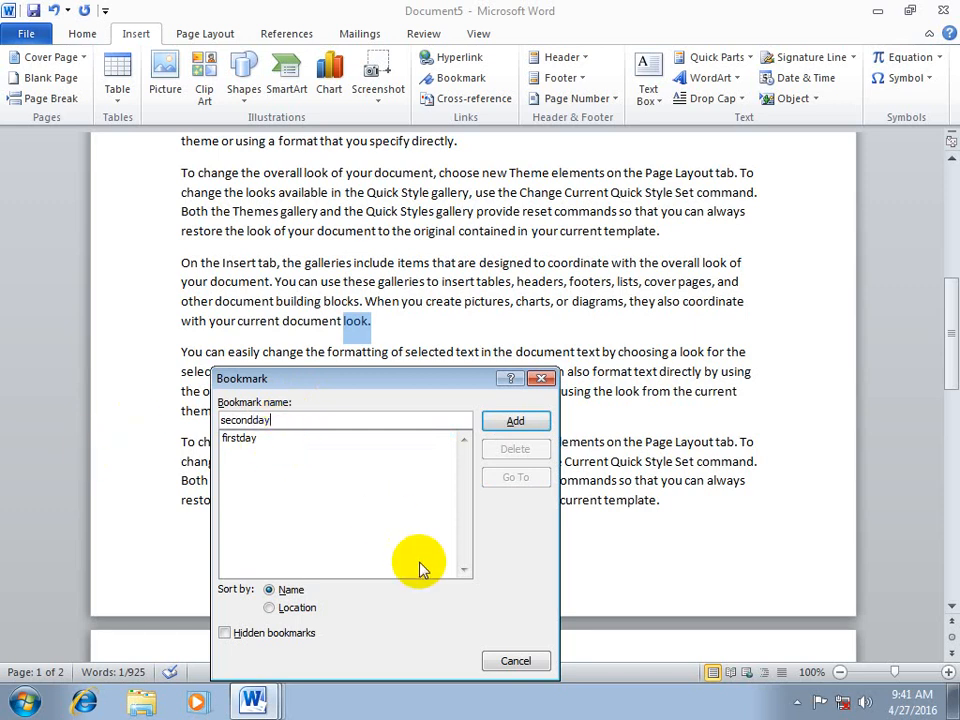
left_click(520, 421)
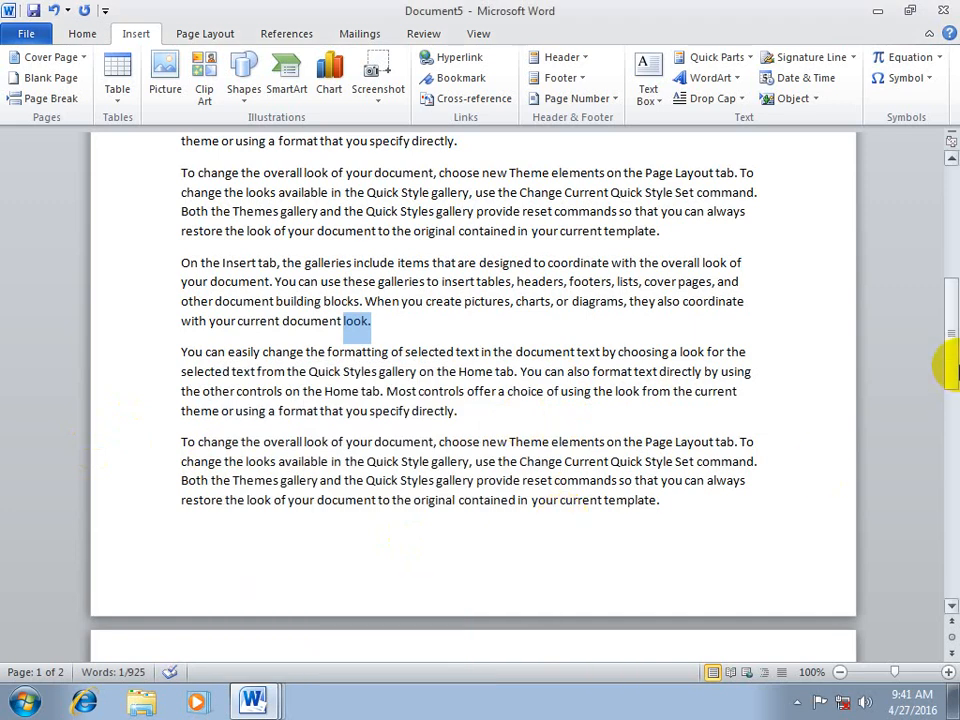
Add a bookmark named thirdday on the words "a choice" in the first "You can easily change" paragraph on page 1.
left_click_drag(954, 262, 954, 196)
left_click_drag(539, 376, 498, 381)
left_click(455, 78)
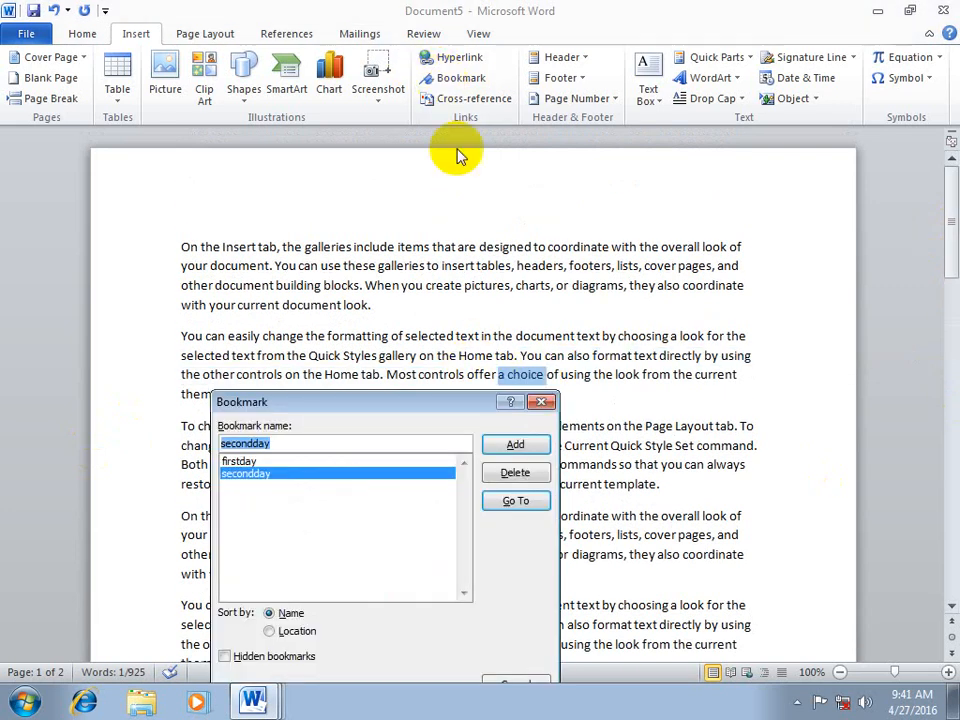
type("th")
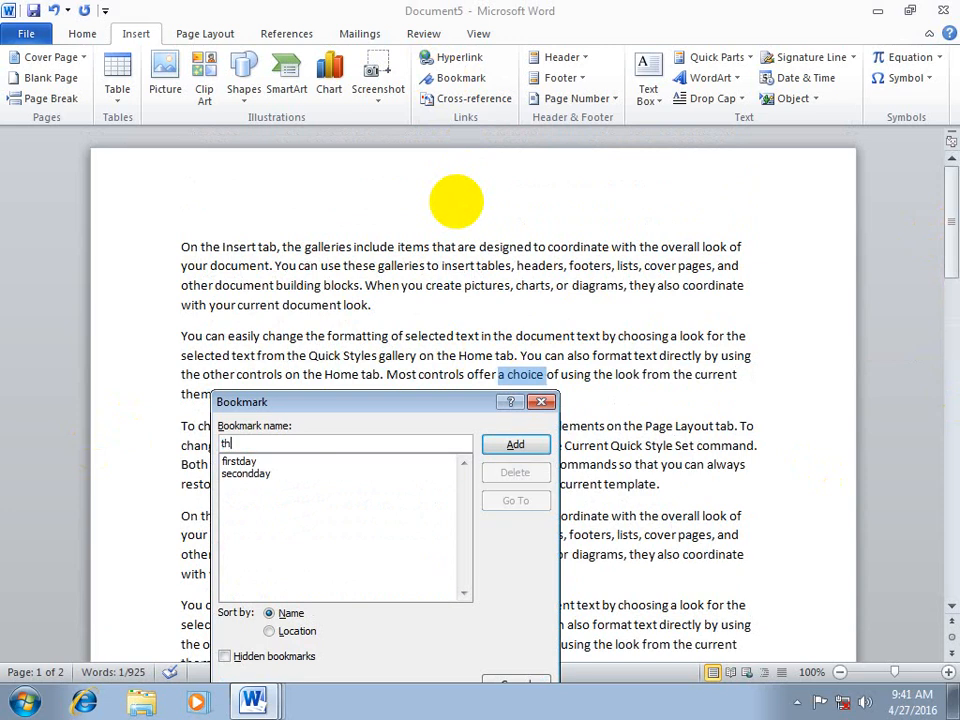
type("irddayu")
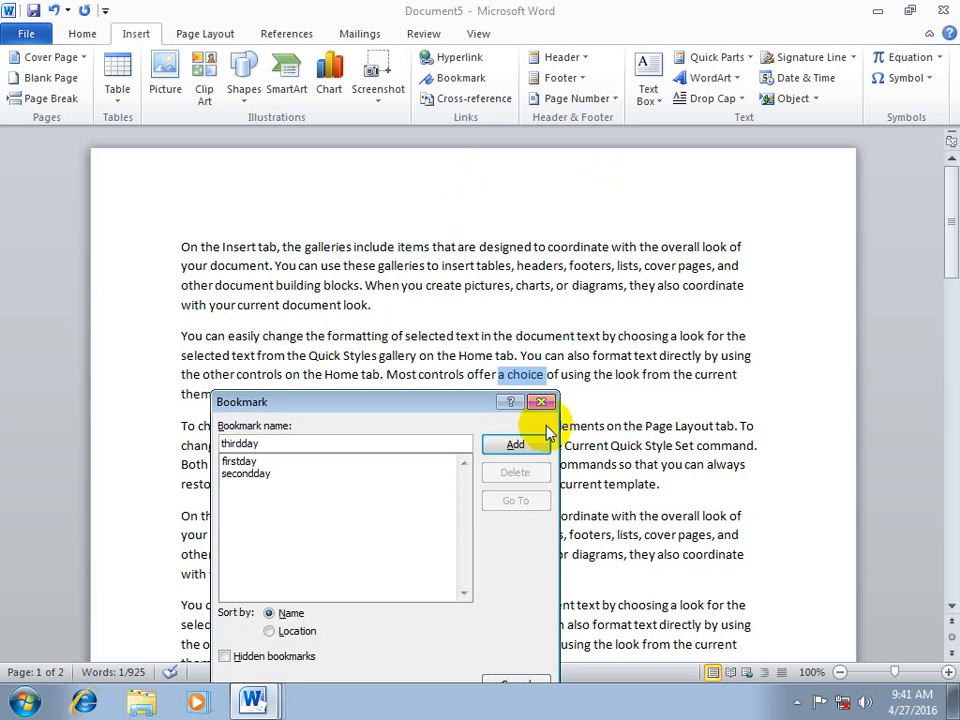
left_click(518, 444)
Starting from the beginning of the document, go to the firstday, secondday and thirdday bookmarks one after another.
scroll(635, 515, "down", 2)
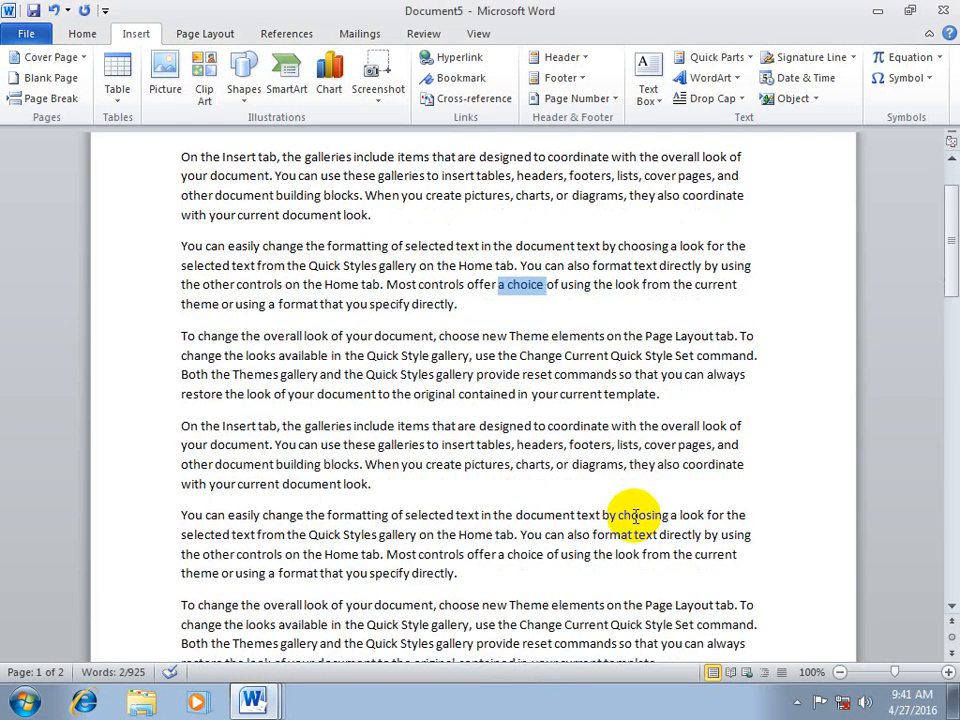
scroll(664, 514, "up", 2)
left_click(185, 247)
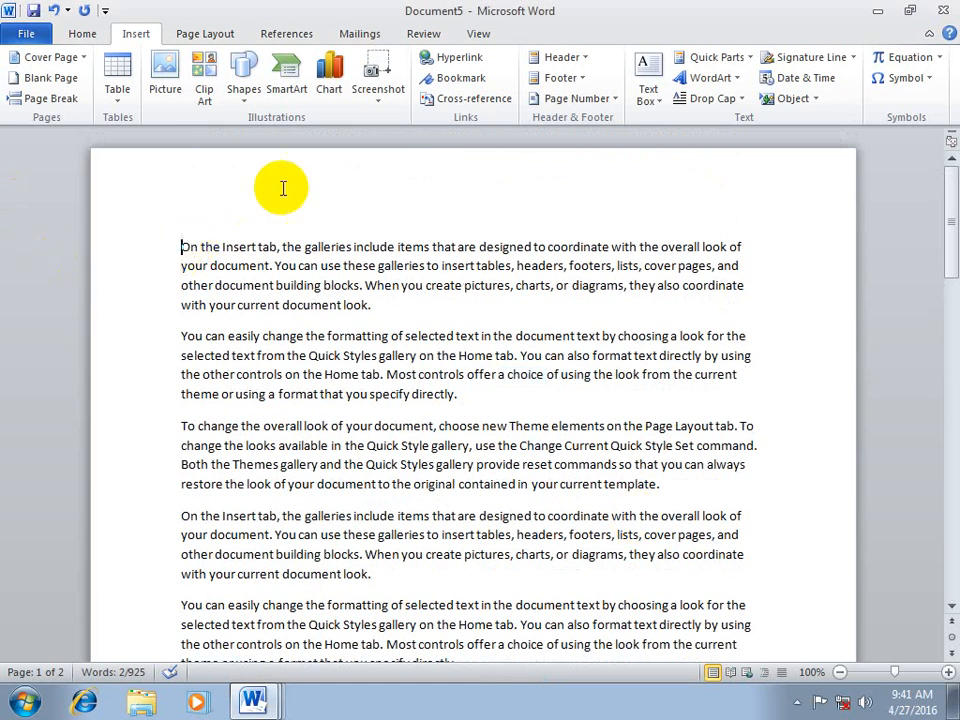
left_click(455, 78)
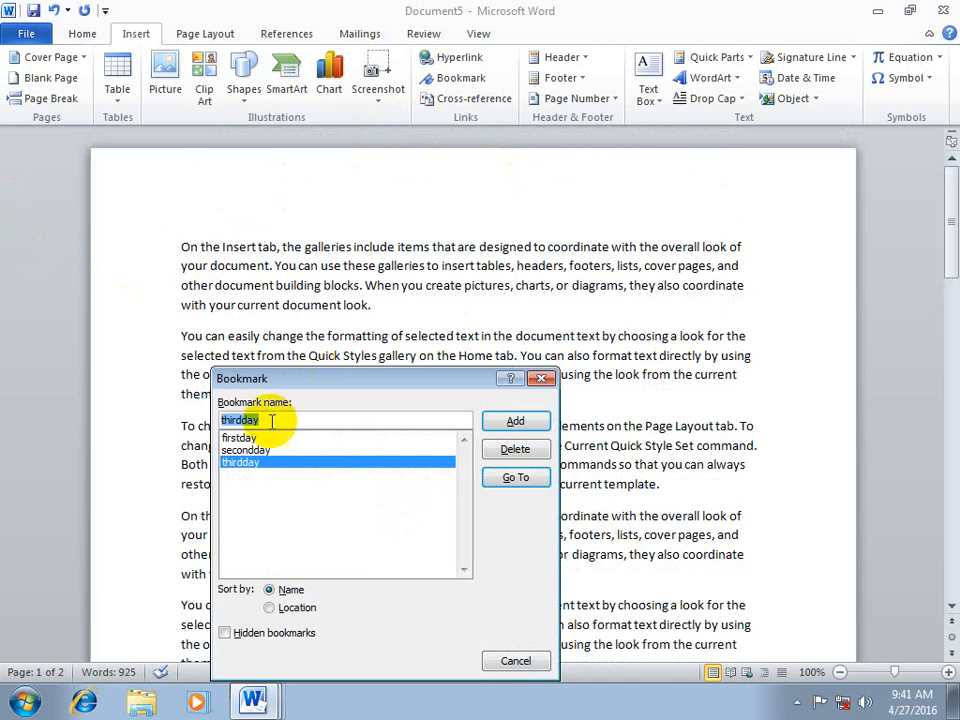
left_click(240, 438)
left_click(508, 478)
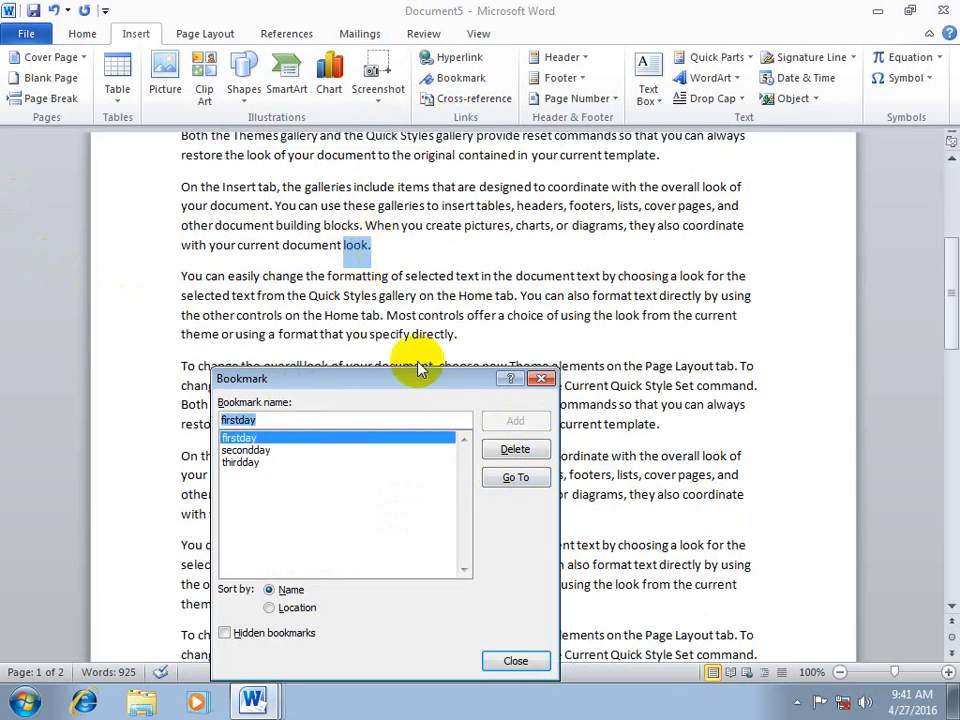
left_click(255, 451)
left_click(524, 481)
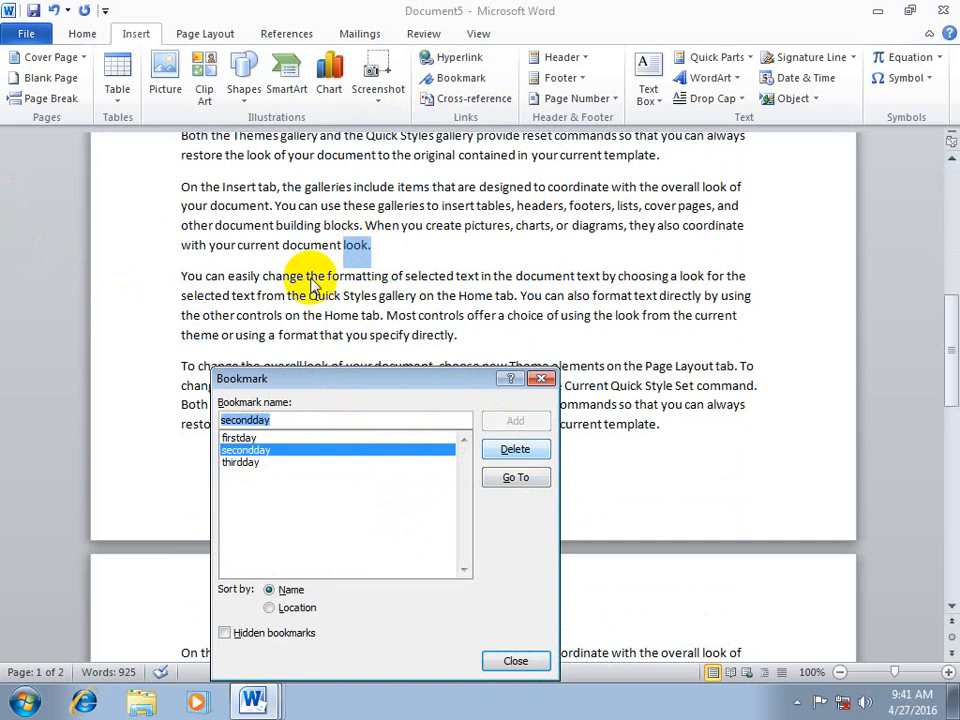
left_click(242, 462)
left_click(527, 477)
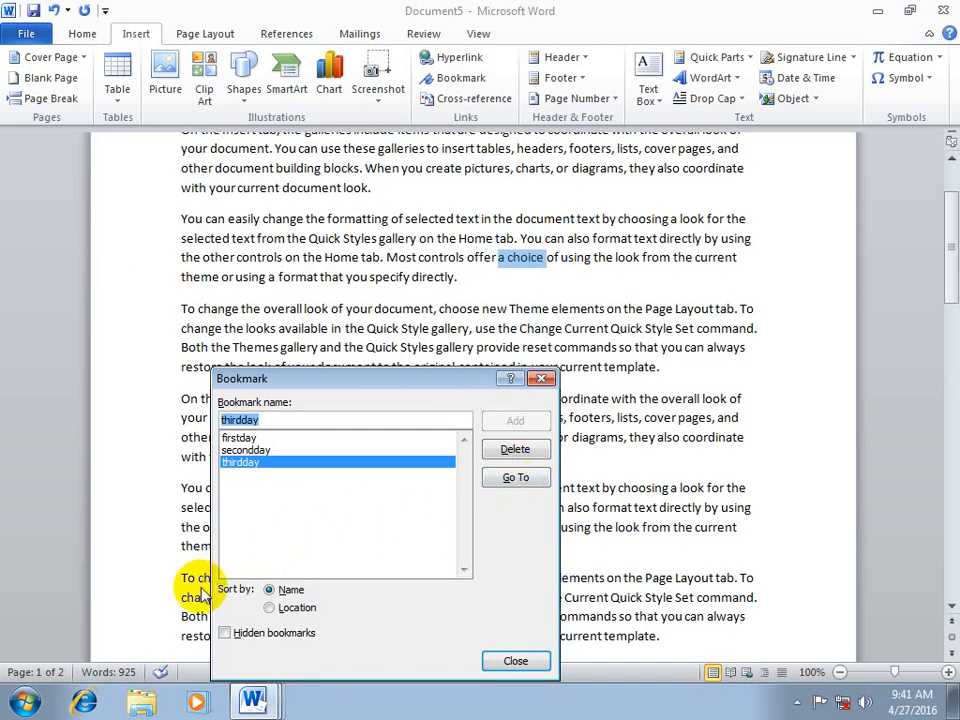
Compare the bookmark list sorted by location and by name, leave it sorted by name, and close the Bookmark dialog.
left_click(284, 593)
left_click(270, 607)
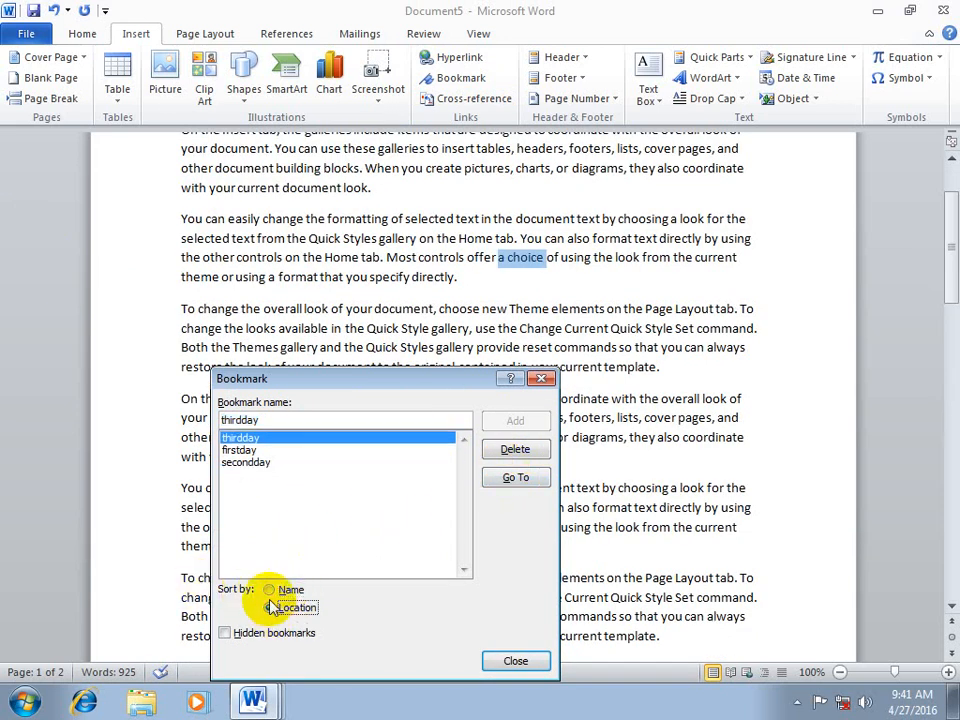
left_click(270, 590)
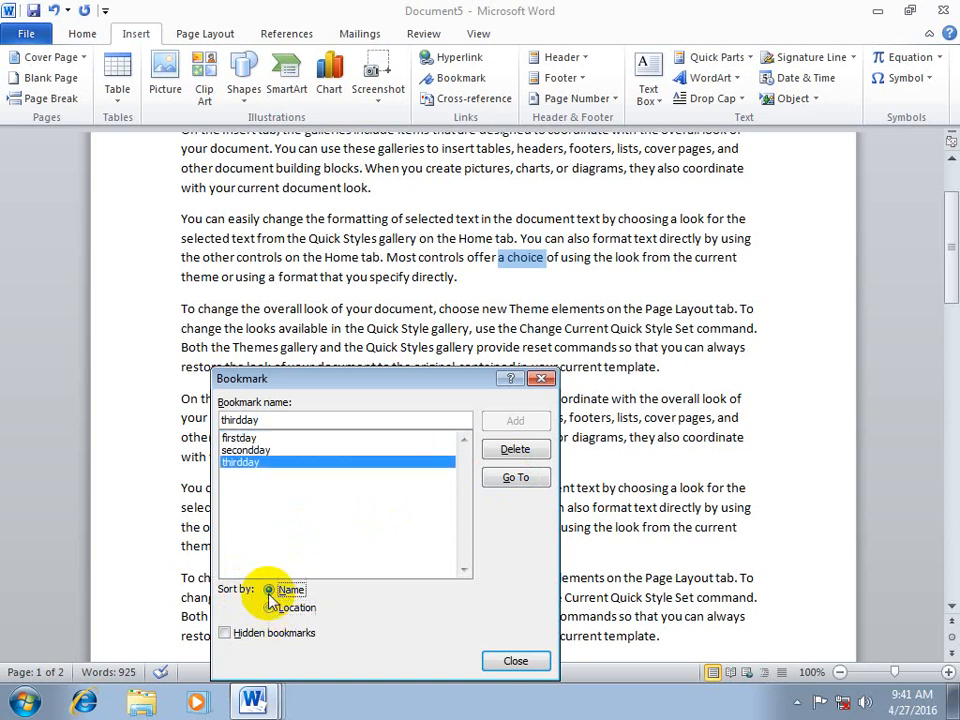
left_click(276, 602)
left_click(270, 590)
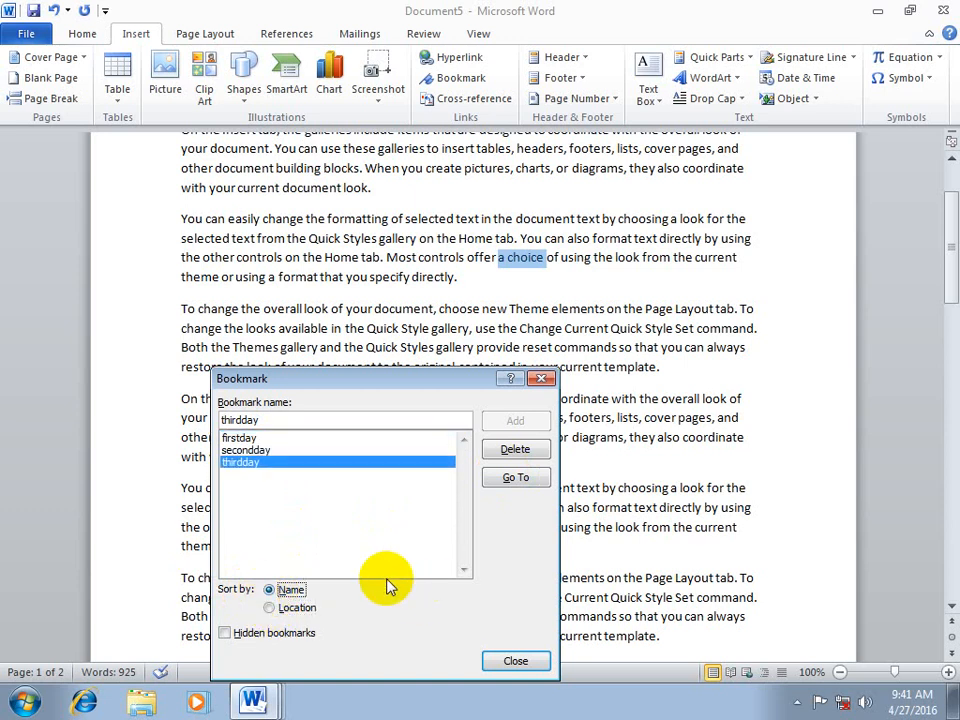
left_click(541, 378)
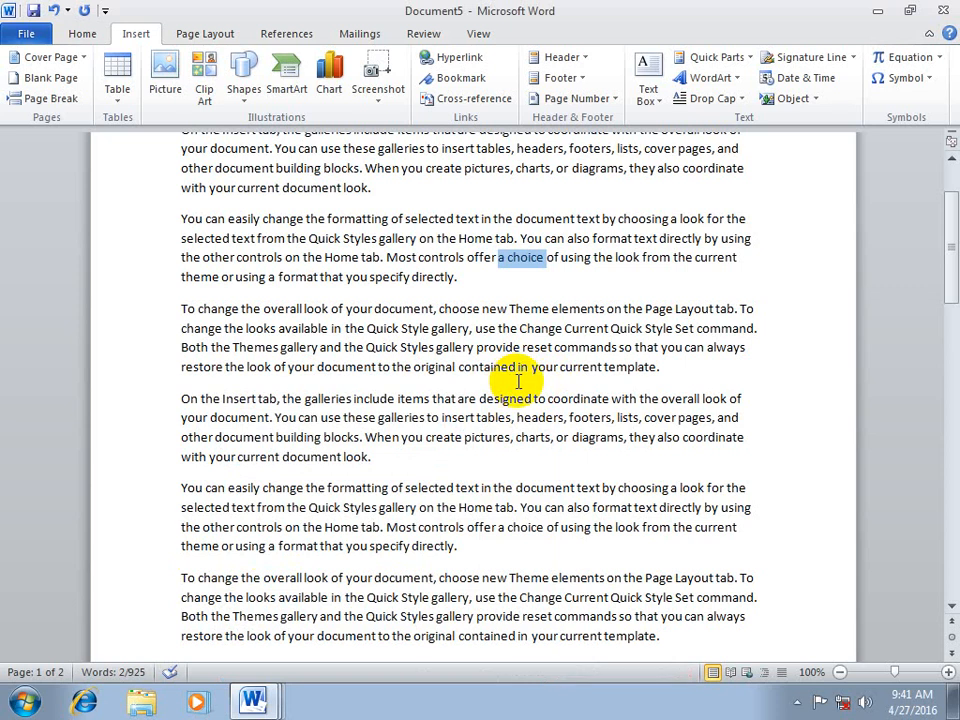
Insert a page break at the end of the document, after the last sample paragraph.
left_click(510, 246)
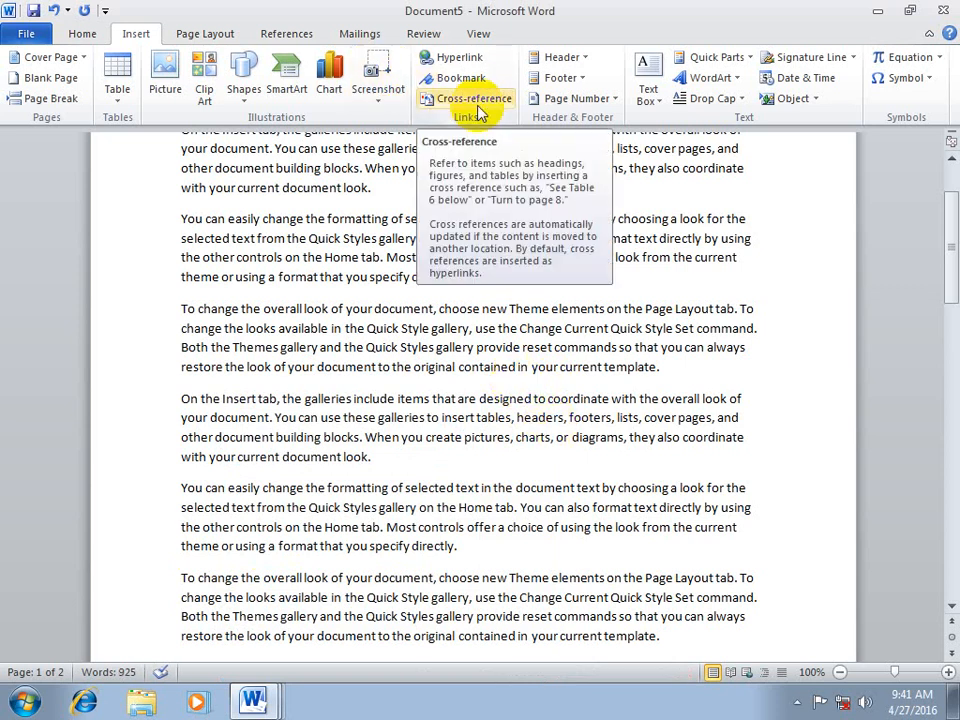
left_click_drag(936, 253, 948, 345)
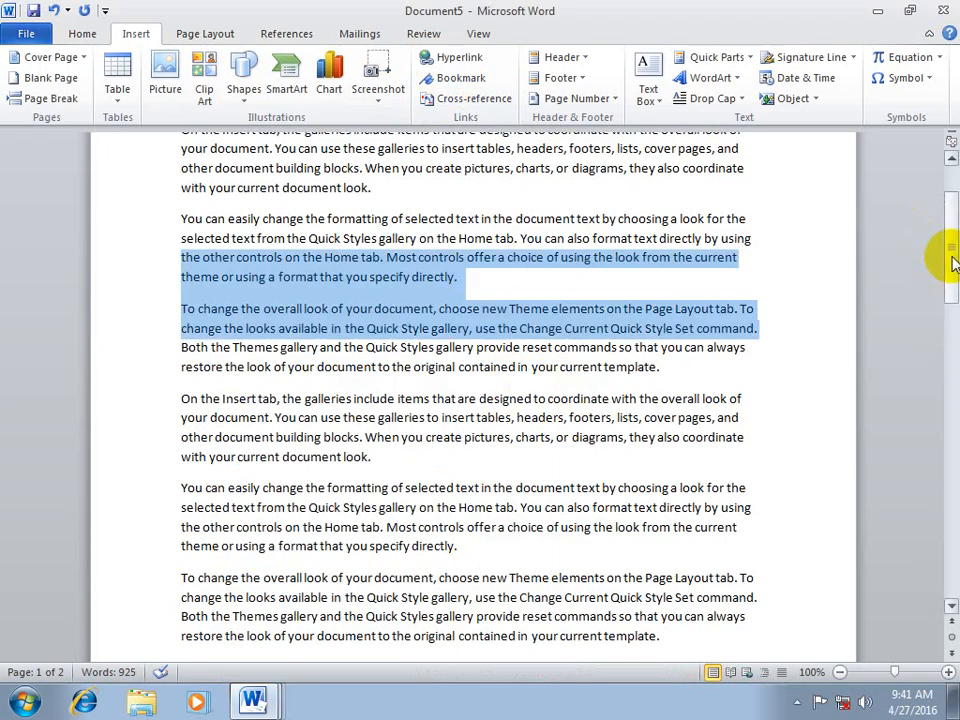
left_click_drag(938, 261, 943, 560)
left_click(585, 345)
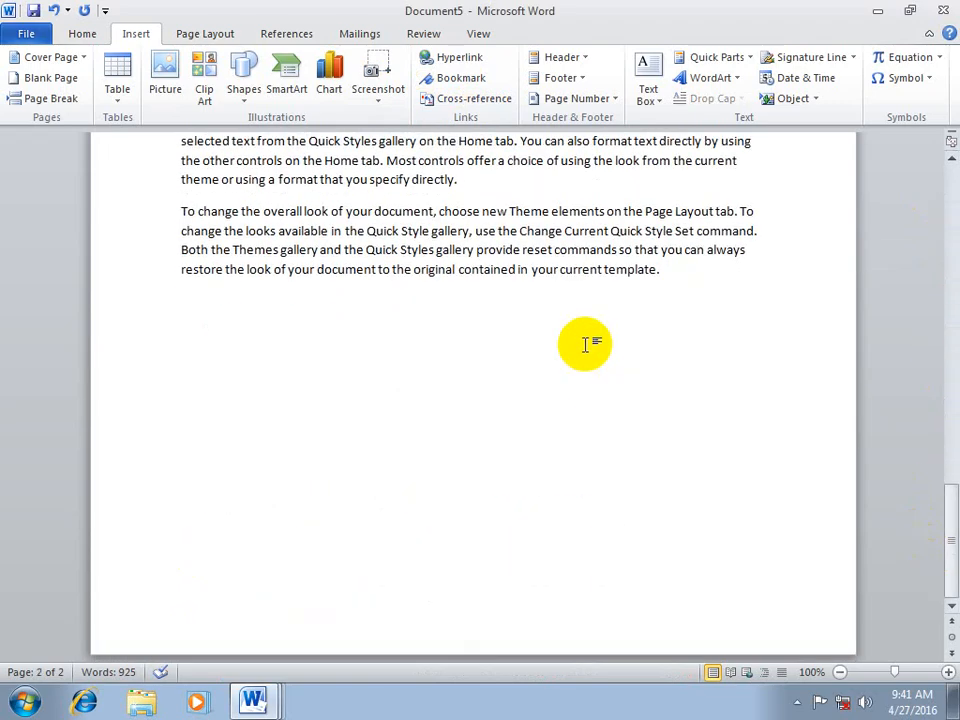
key("ctrl+Return")
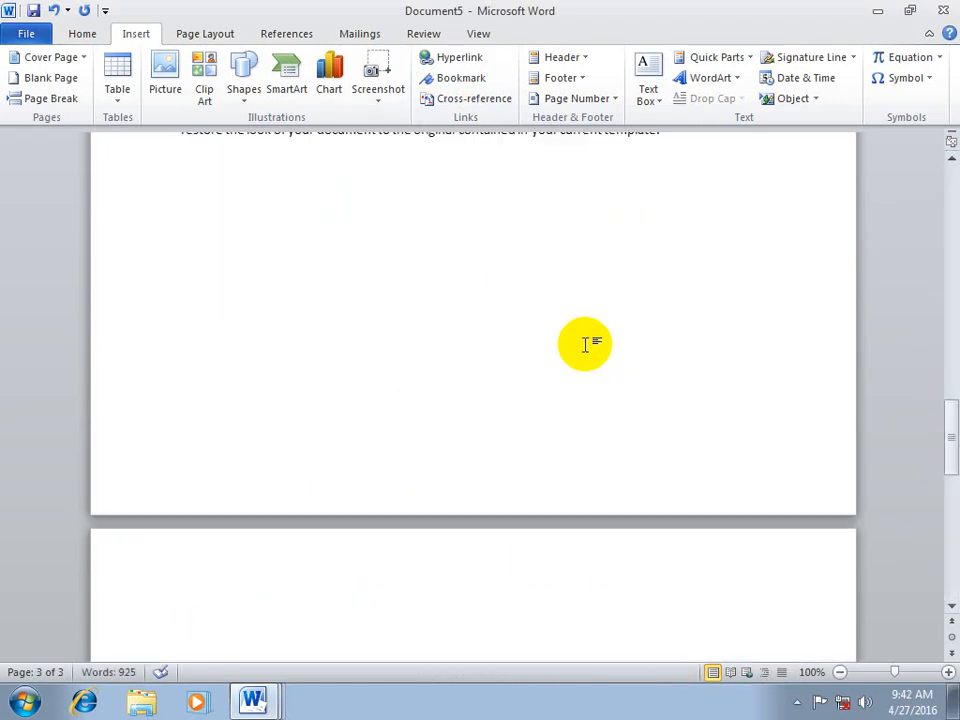
Insert a hyperlinked cross-reference to the bookmark text of firstday on the blank third page.
left_click(472, 99)
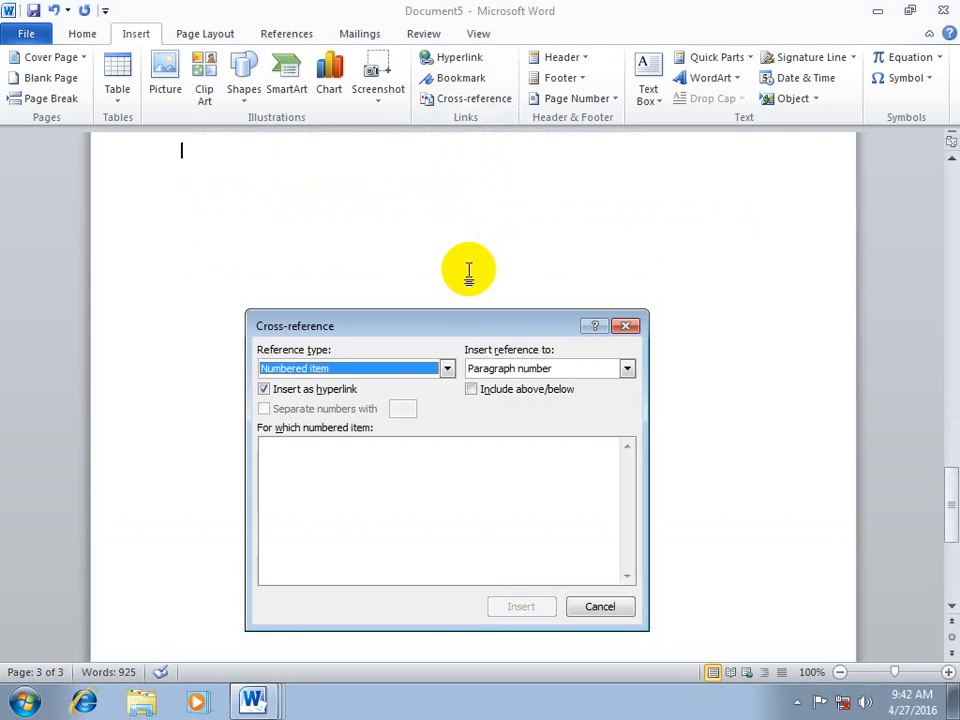
left_click(451, 347)
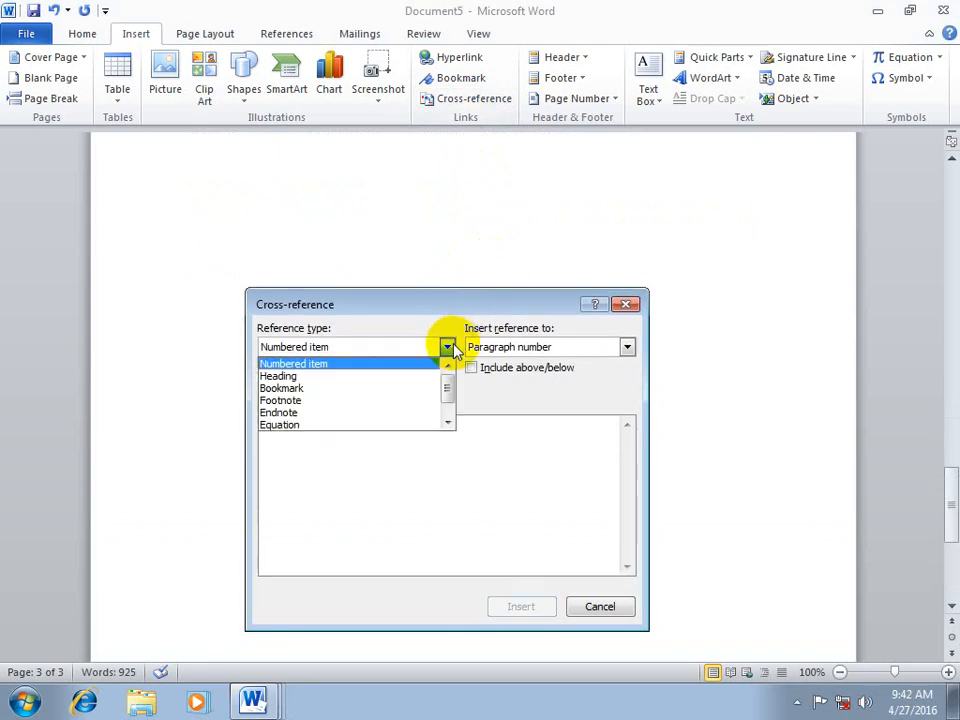
left_click(285, 388)
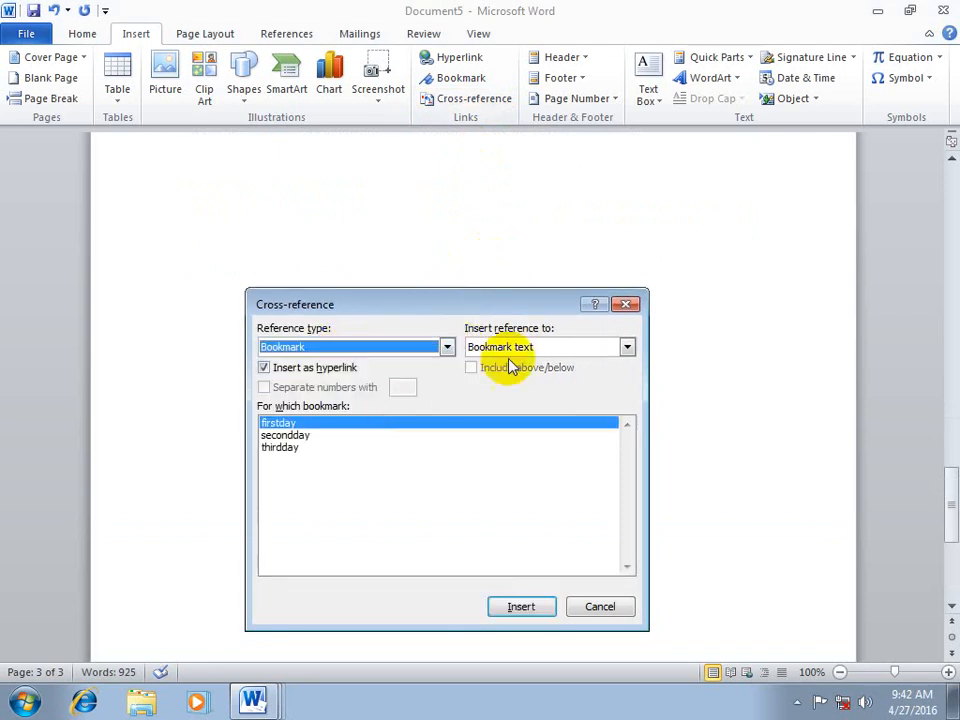
left_click(527, 607)
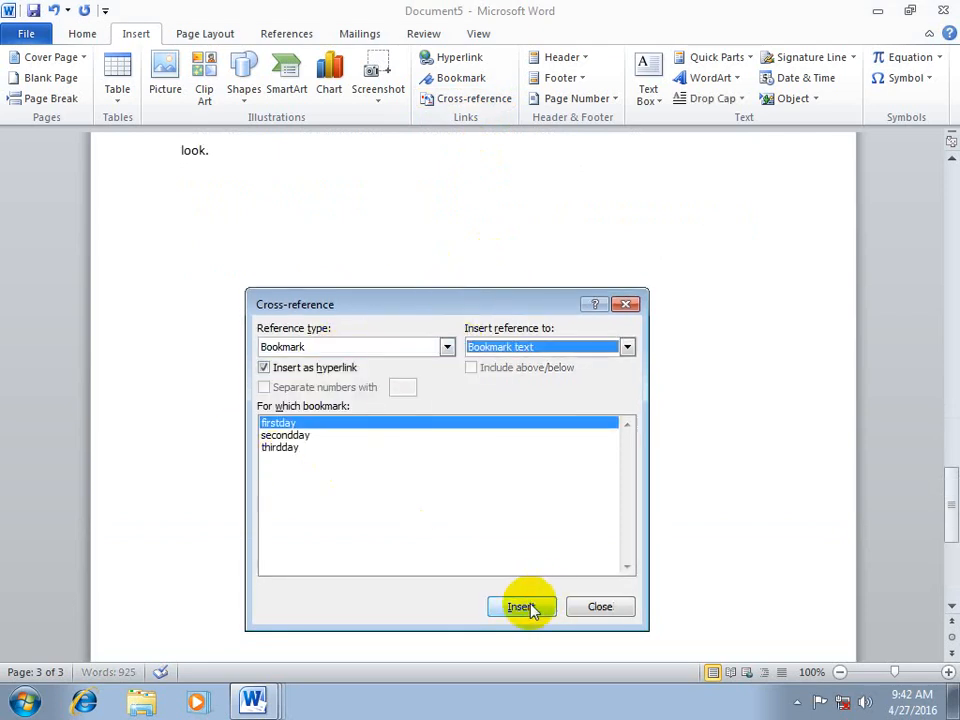
left_click(599, 607)
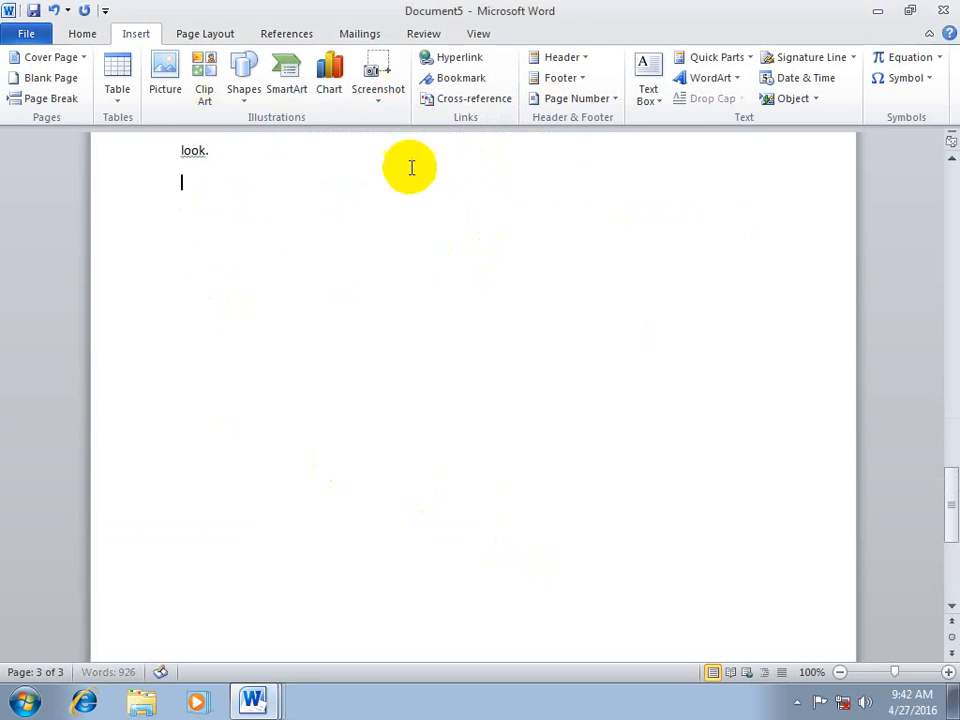
Reassign the secondday and thirdday bookmarks to the empty line below the "look." cross-reference on page 3.
left_click(458, 80)
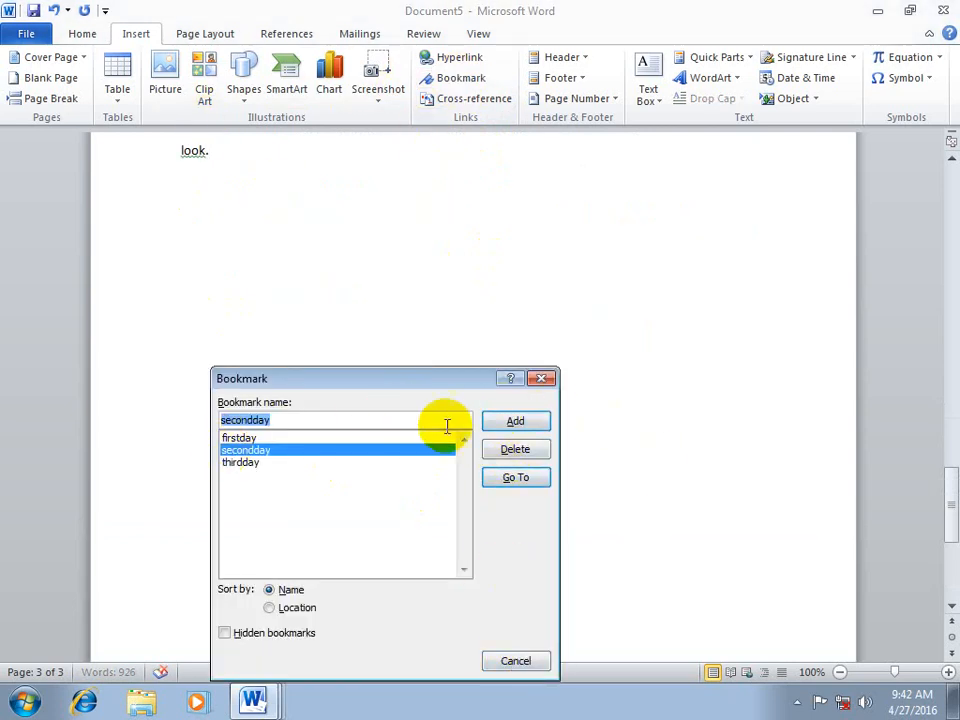
left_click(521, 420)
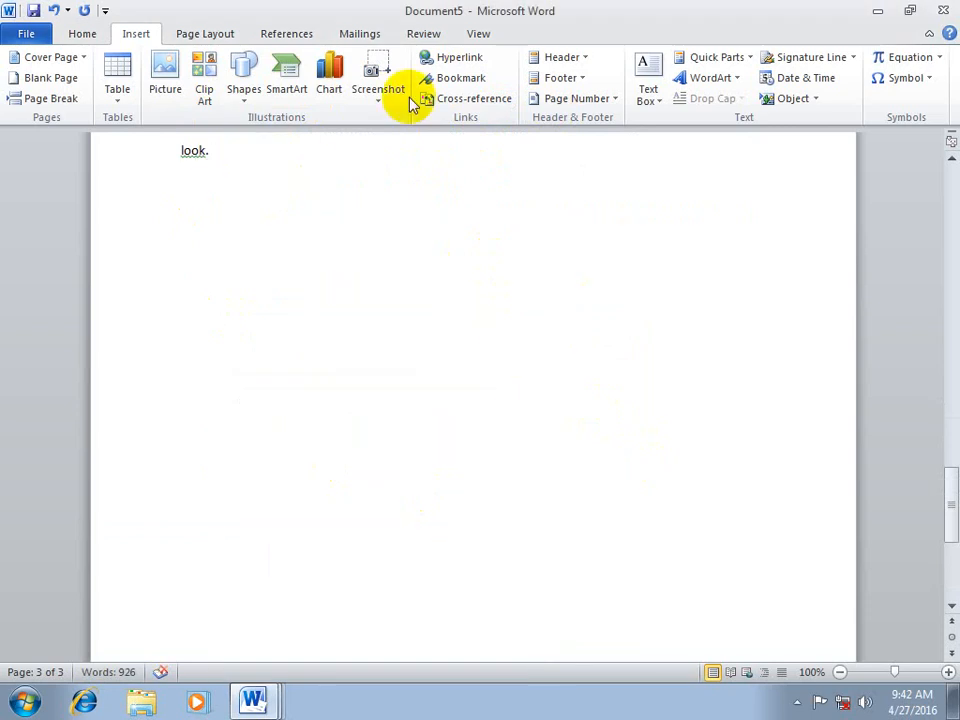
left_click(458, 78)
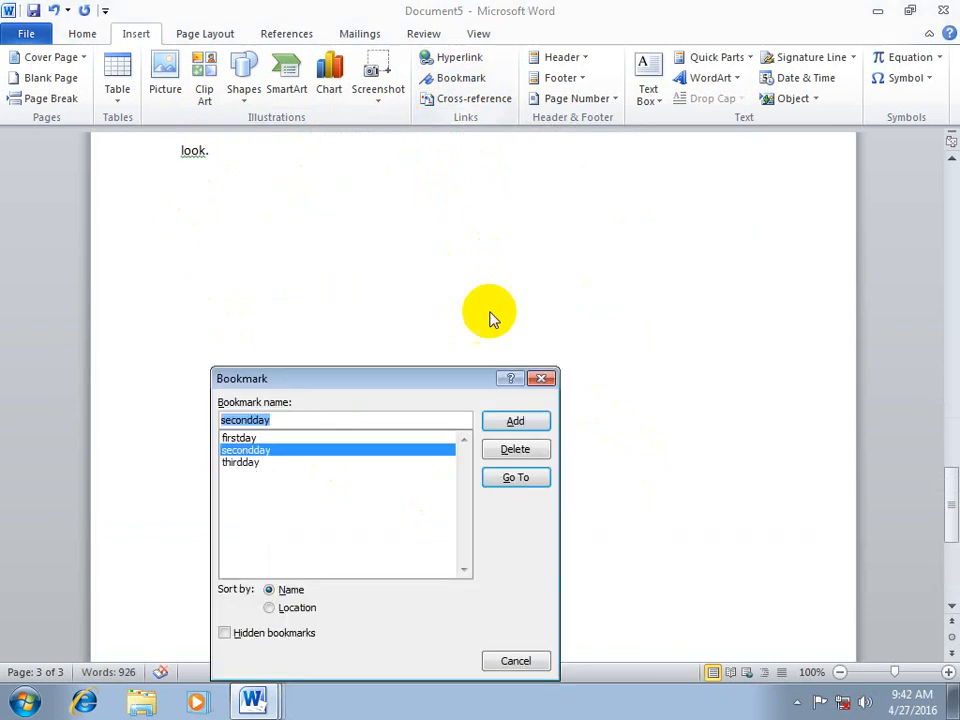
left_click(240, 463)
left_click(530, 420)
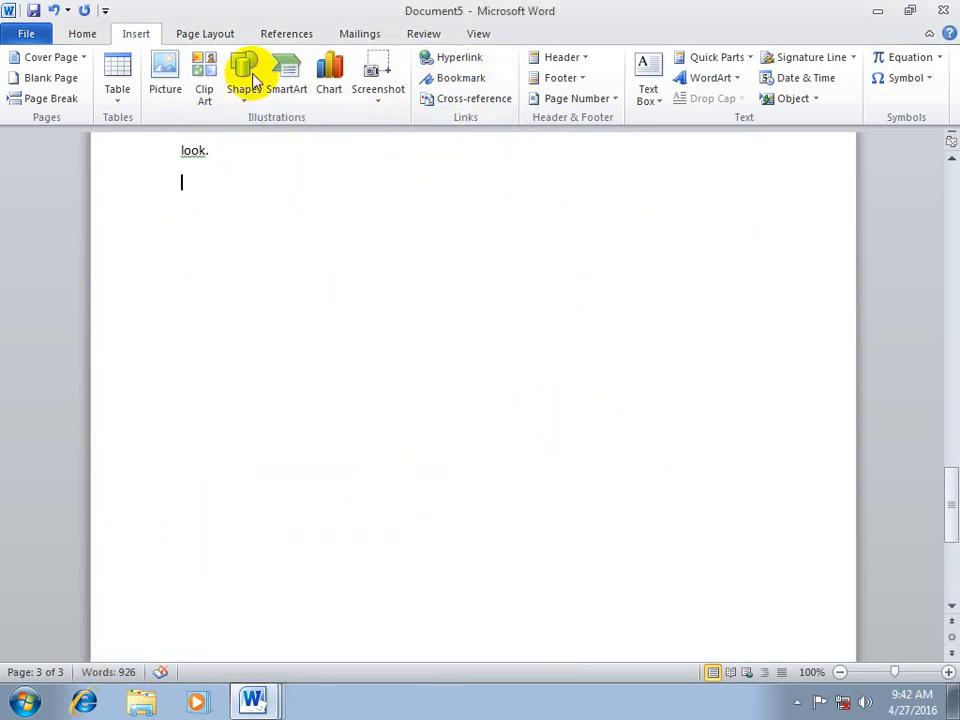
Create a new blank document, enter China as its first line, and format it with the Heading 1 style.
scroll(180, 200, "up", 2)
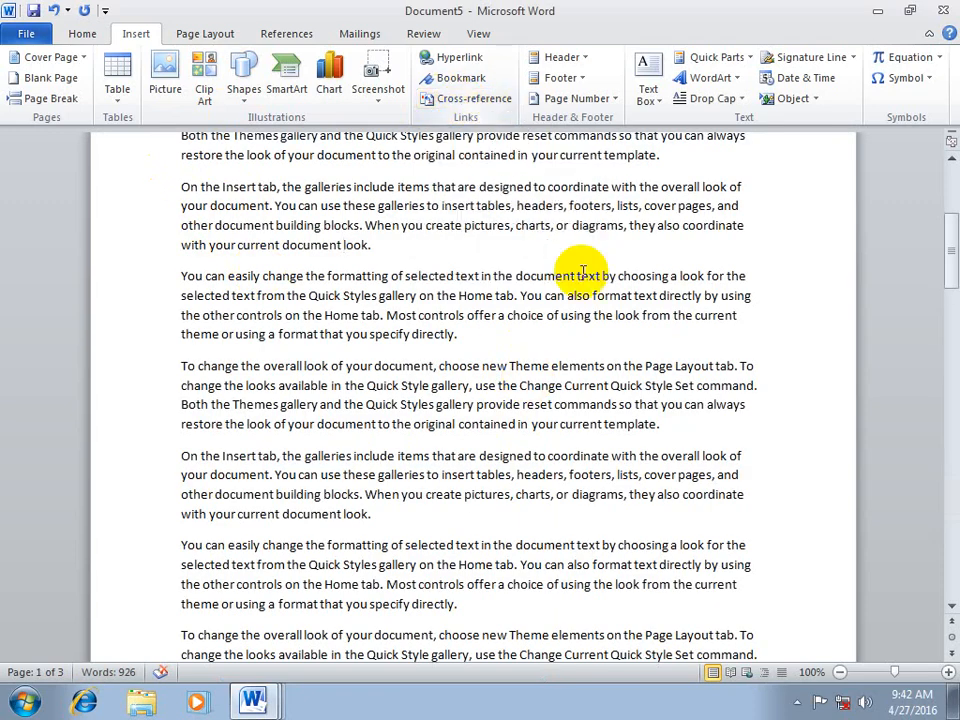
key("ctrl+n")
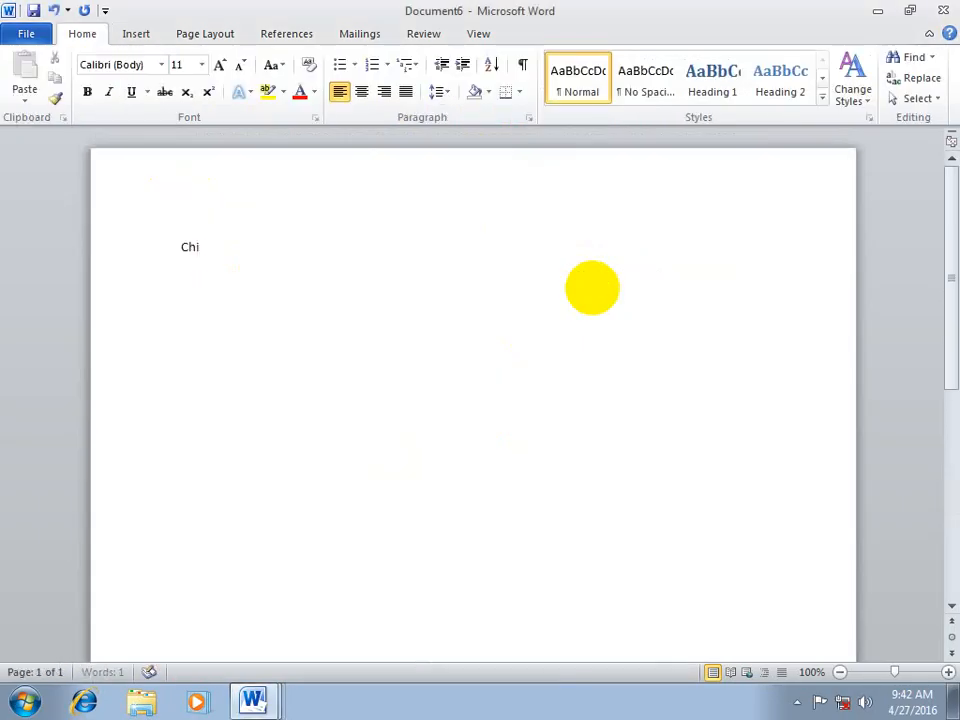
left_click_drag(214, 252, 50, 265)
key("ctrl+bracketright")
key("ctrl+bracketright")
key("ctrl+bracketright")
key("ctrl+bracketright")
key("ctrl+bracketright")
key("ctrl+bracketright")
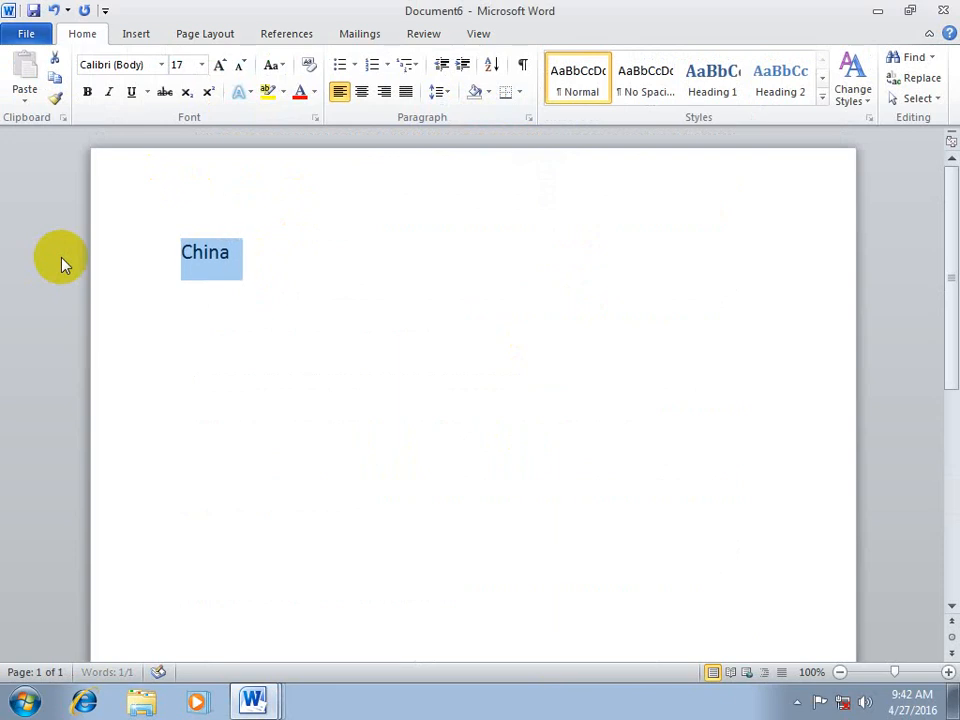
key("ctrl+alt+1")
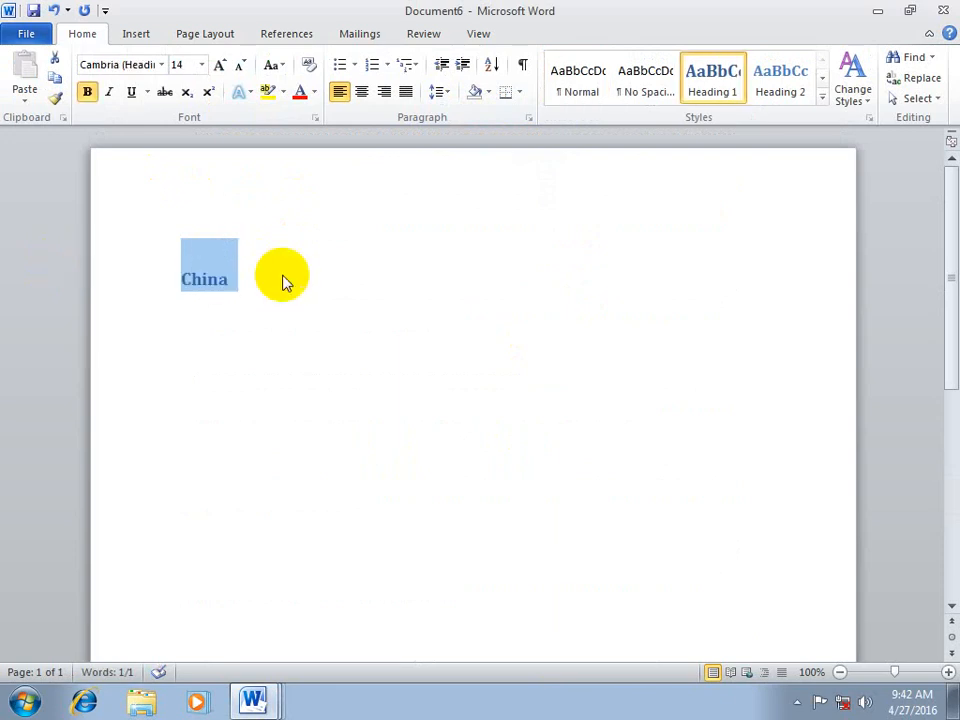
Fill the pages below the China heading with sample paragraphs by repeatedly inserting =rand() text.
left_click(174, 320)
key("Return")
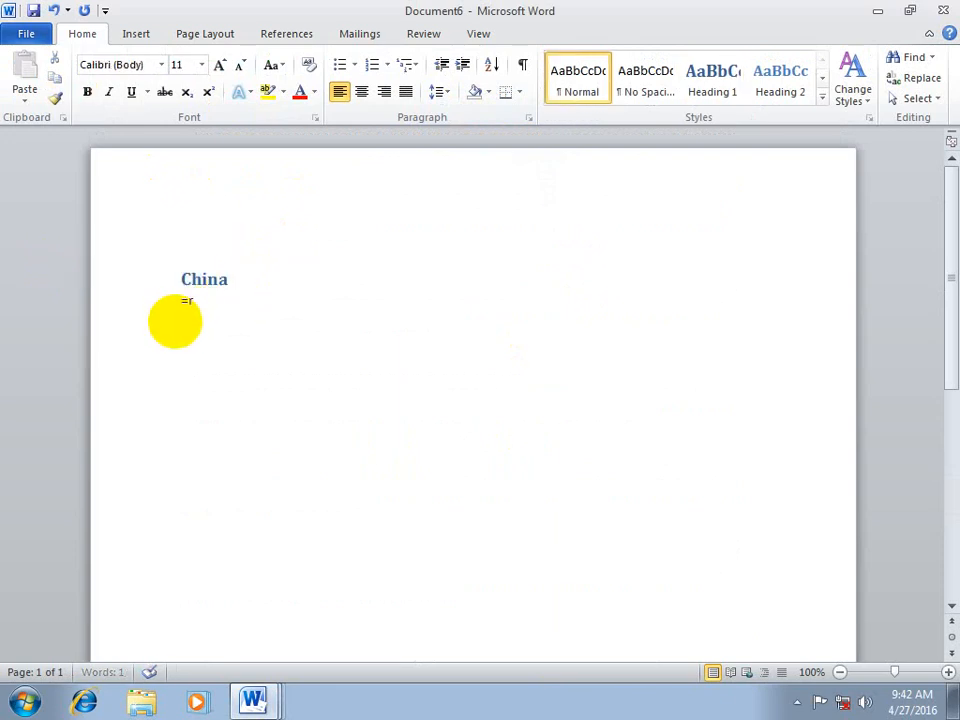
type("=rand()")
key("Return")
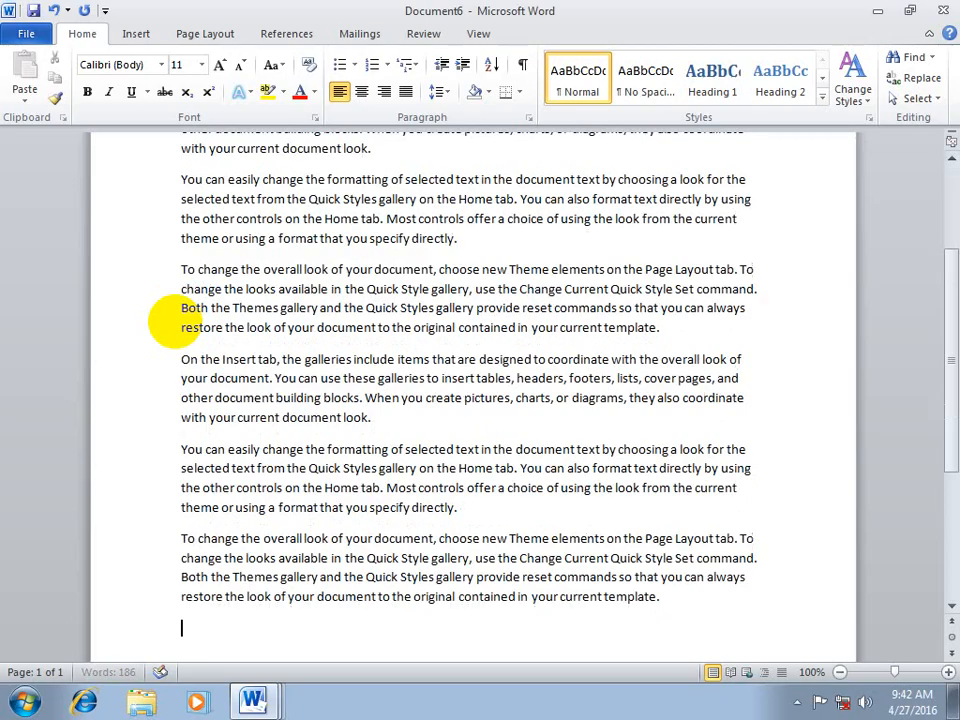
Start a new page after the sample text, enter India as its first line, and format it with the Heading 1 style.
key("ctrl+Return")
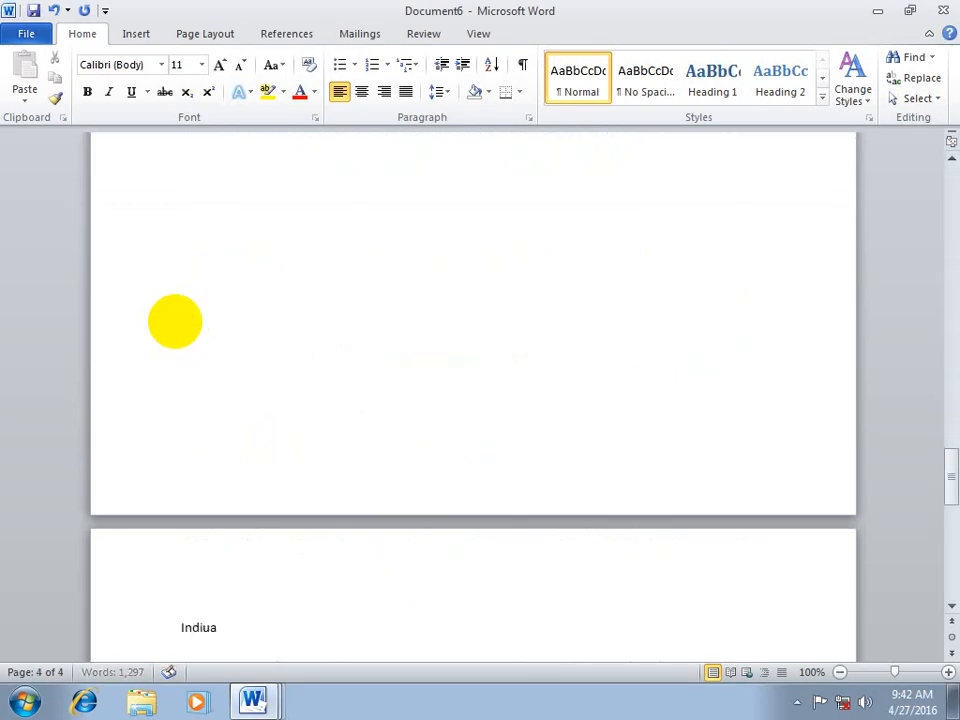
type("India")
key("Return")
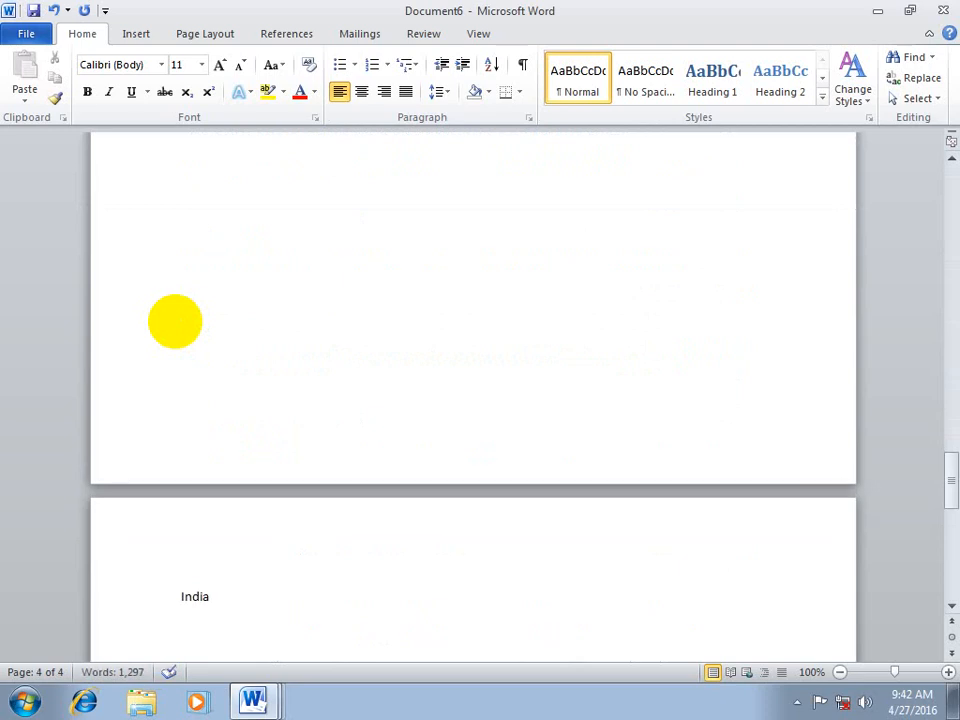
left_click(88, 592)
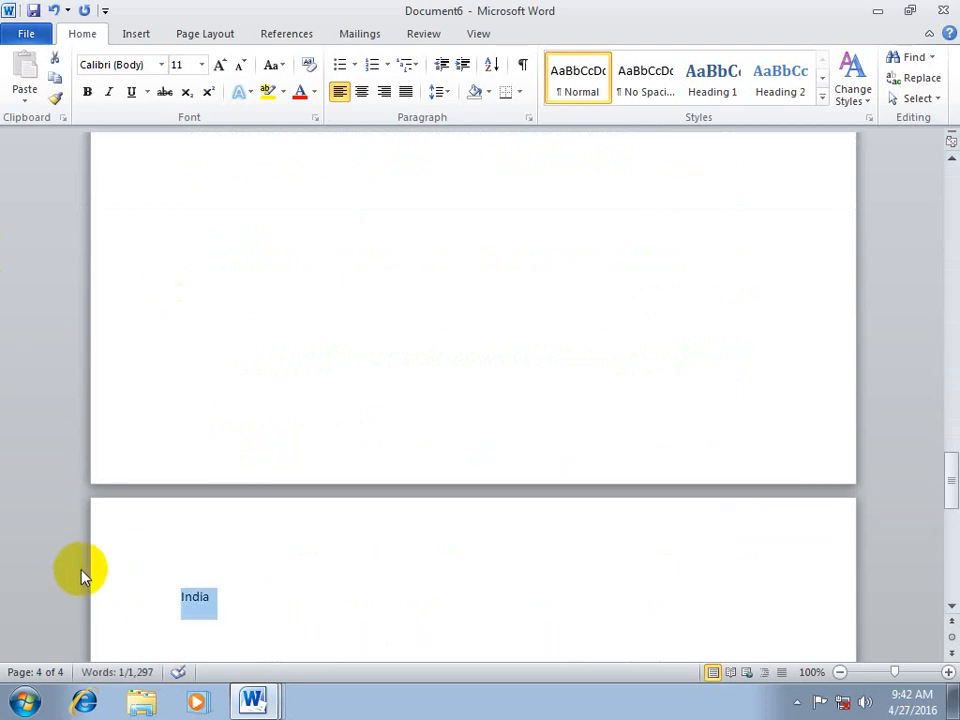
key("ctrl+alt+1")
Fill the pages below the India heading with sample paragraphs by repeatedly inserting =rand() text.
left_click(193, 628)
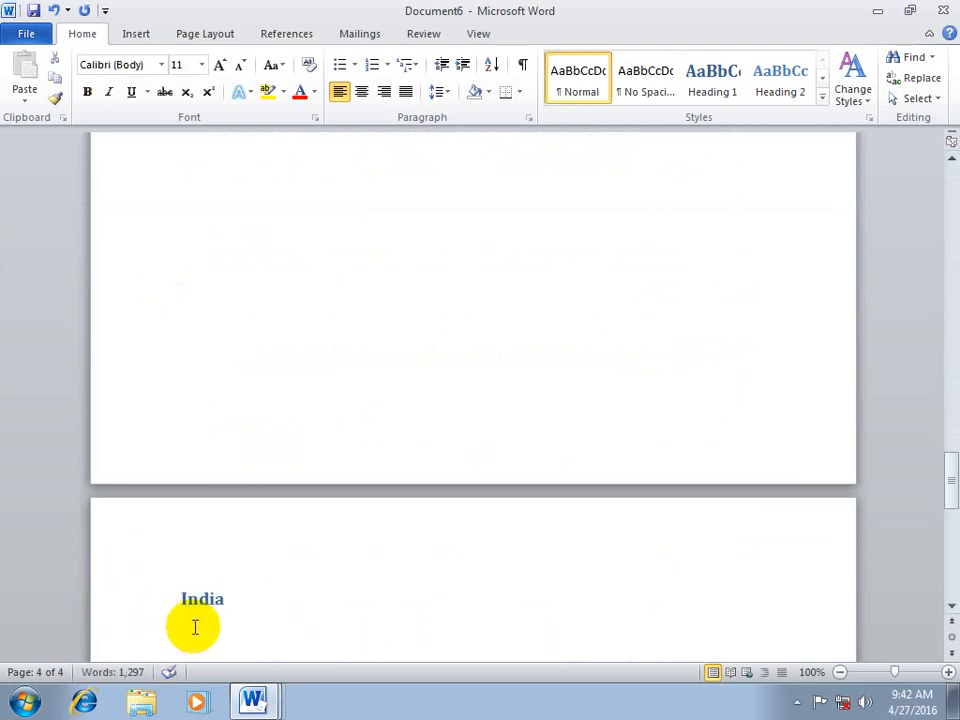
type("=rand()")
key("Return")
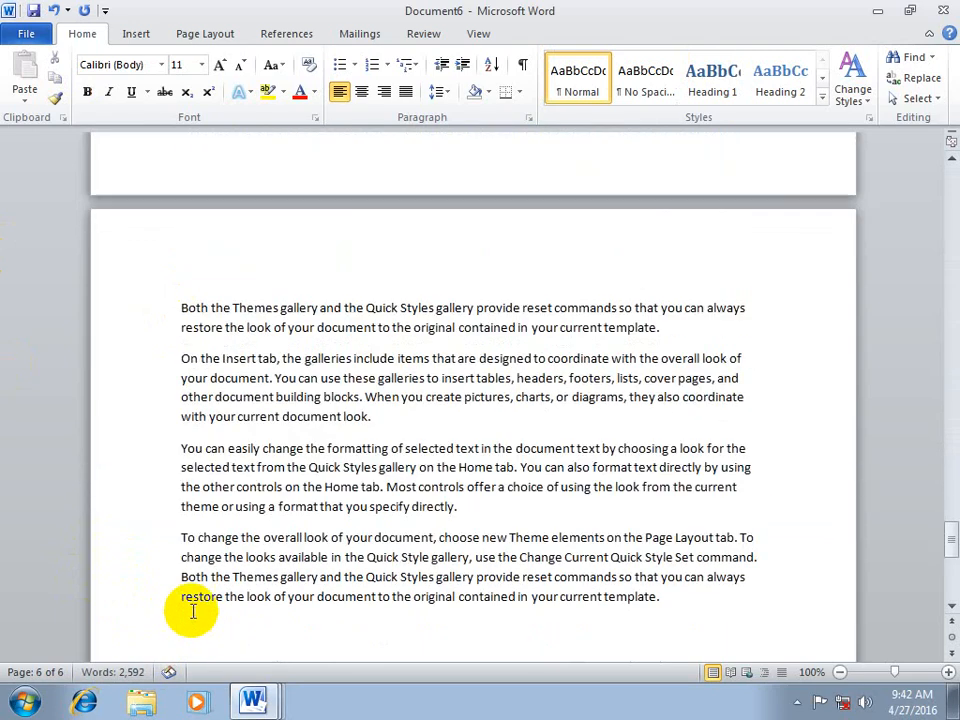
Add a new page at the document's end and insert a hyperlinked cross-reference to the heading text of China.
key("ctrl+Return")
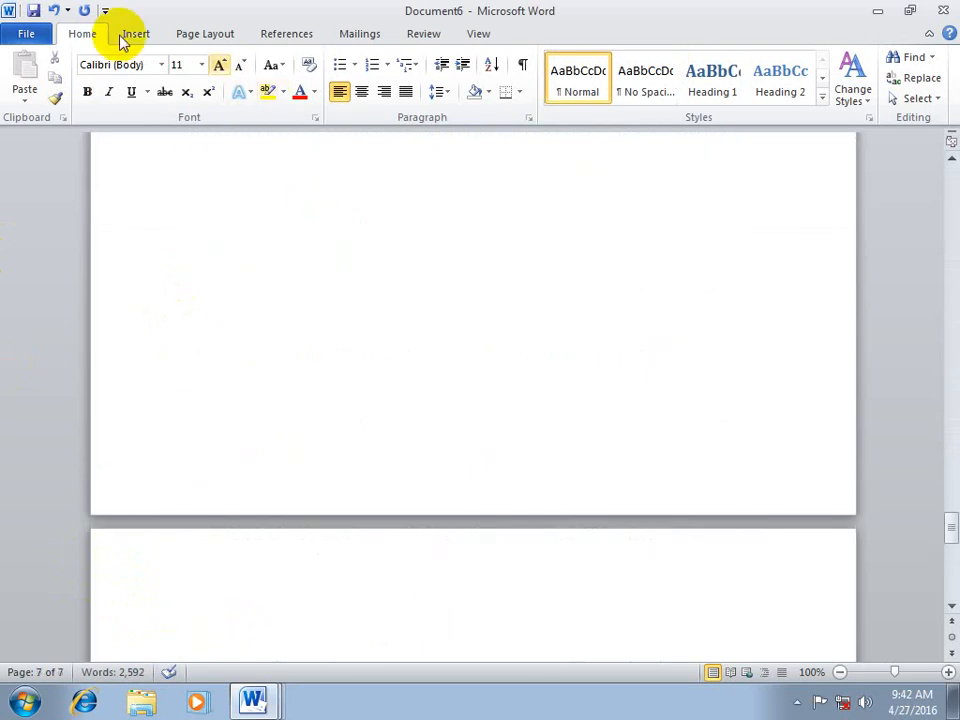
left_click(136, 36)
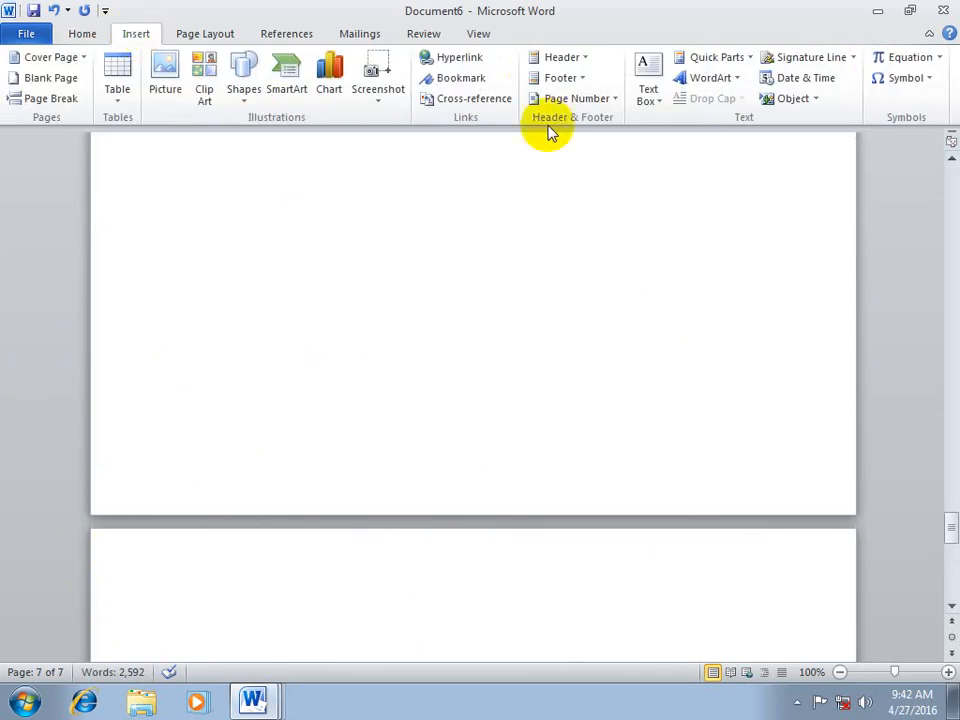
left_click(465, 106)
left_click(374, 346)
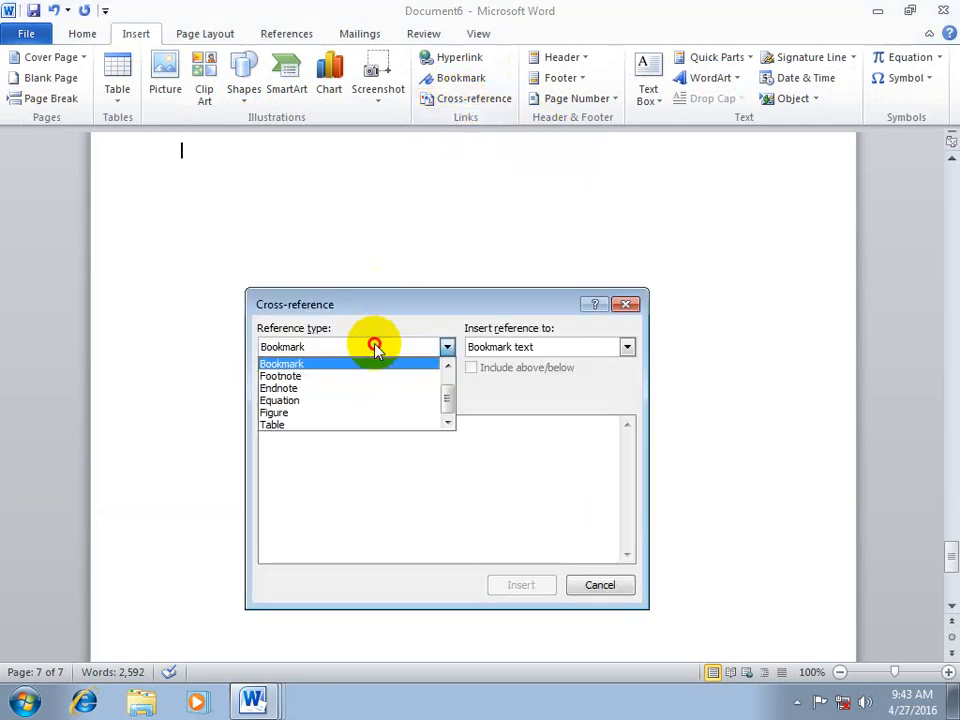
left_click_drag(448, 400, 448, 378)
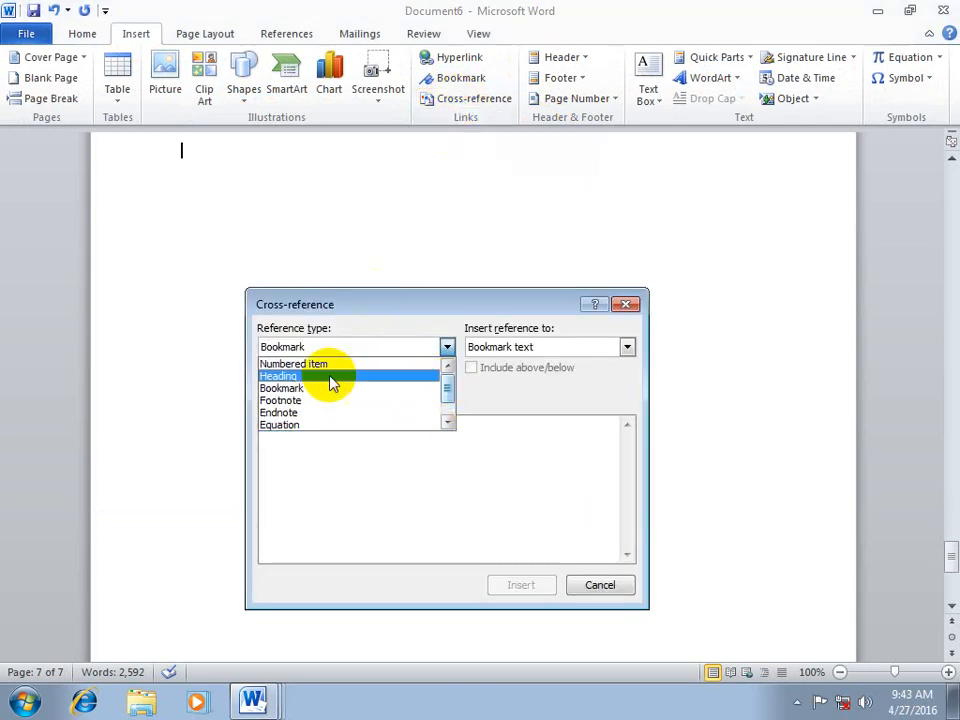
left_click(300, 377)
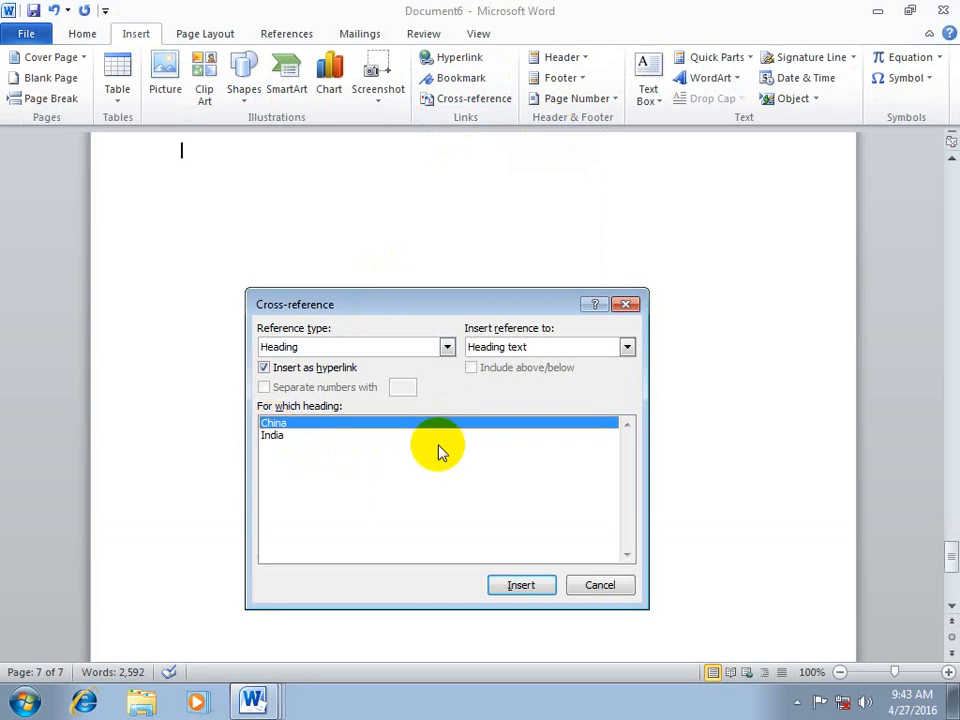
left_click(519, 586)
key("Escape")
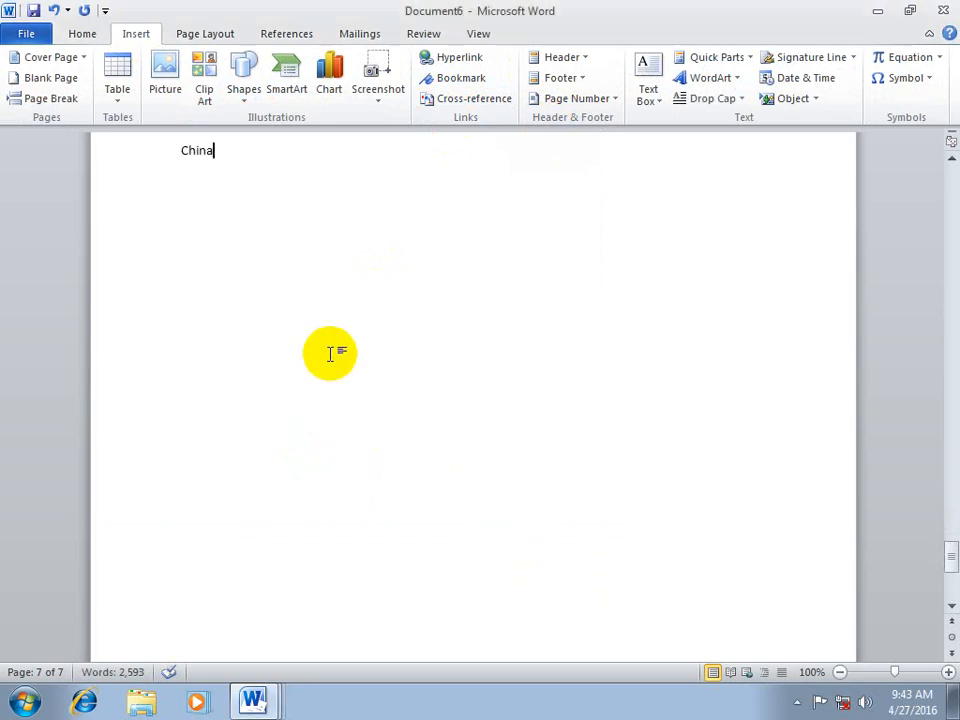
Insert a hyperlinked cross-reference to the heading text of India on the line below the China reference.
left_click(455, 98)
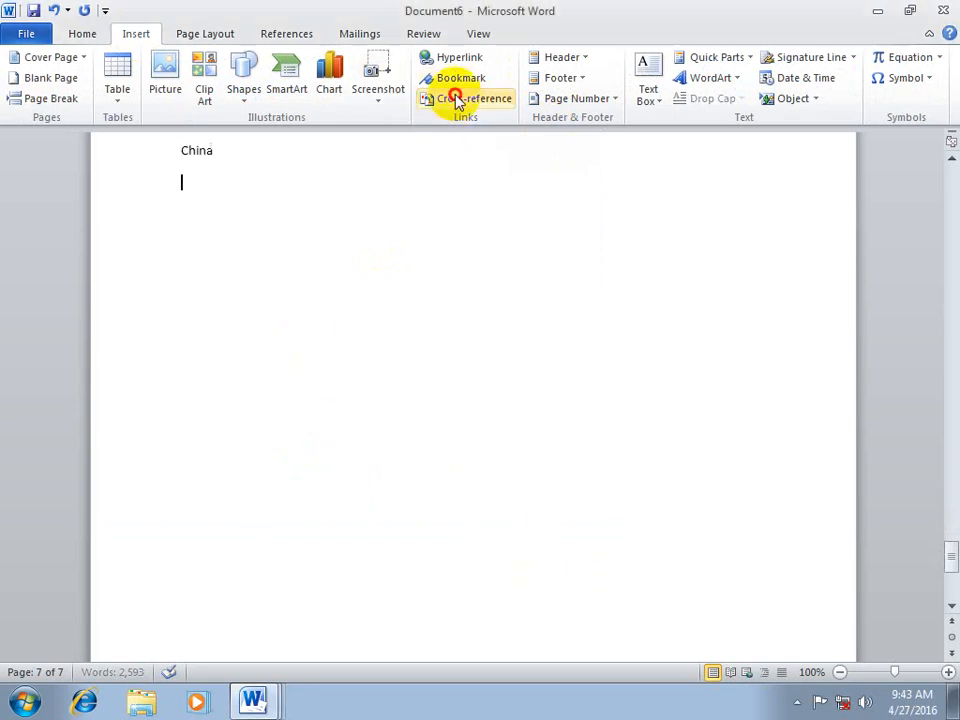
left_click(285, 437)
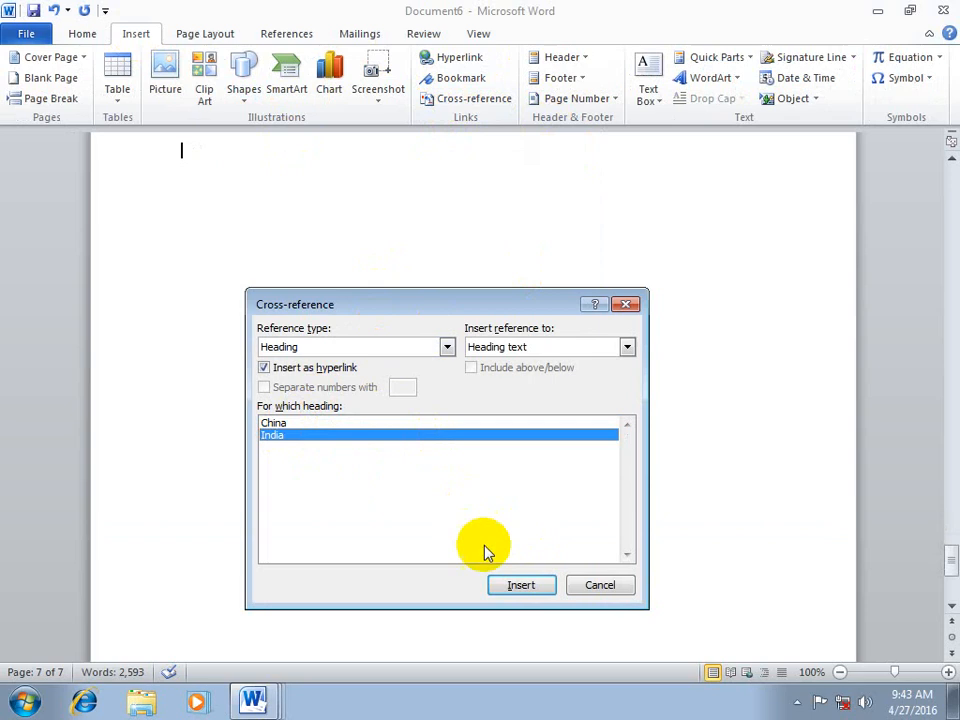
left_click(521, 588)
left_click(598, 585)
scroll(594, 566, "up", 1)
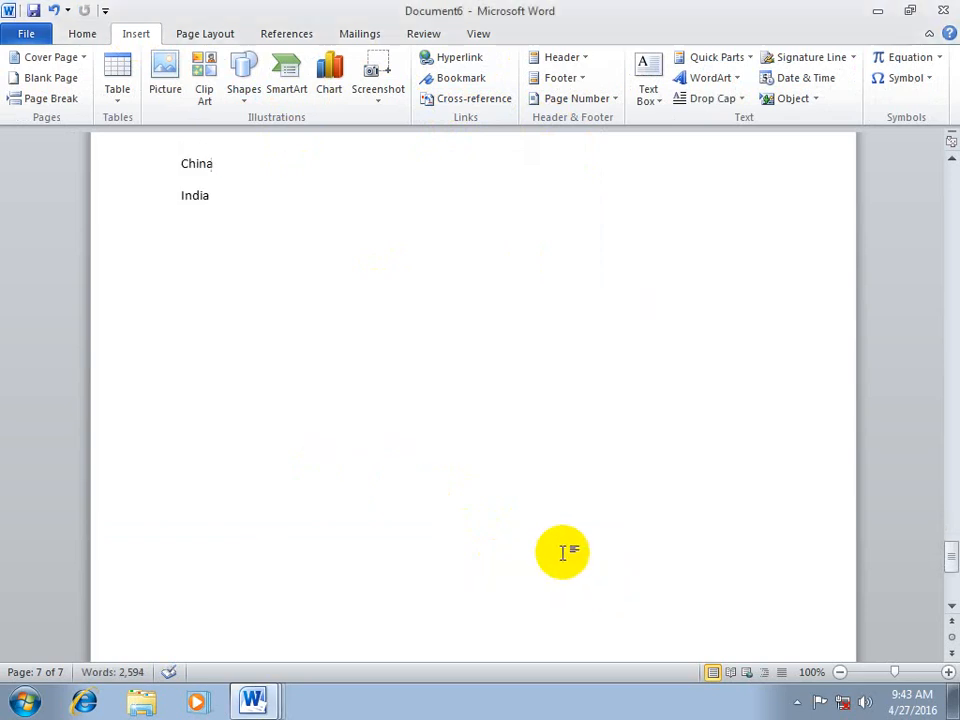
Follow the China and India cross-references to their headings, and return to the end of the document.
left_click(193, 161)
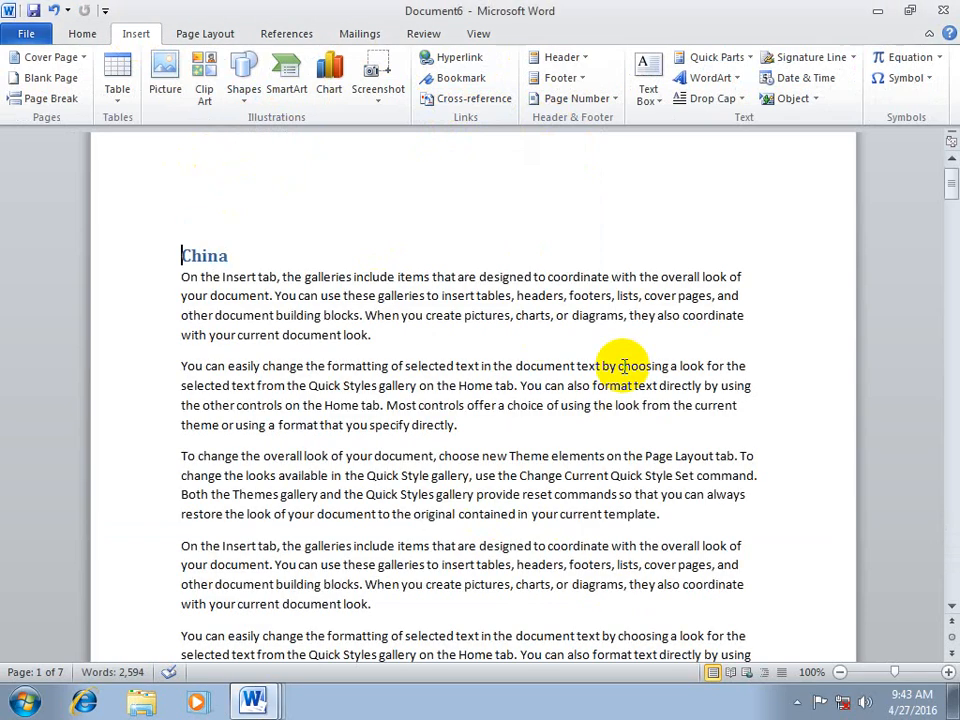
left_click_drag(943, 193, 947, 565)
left_click(193, 277)
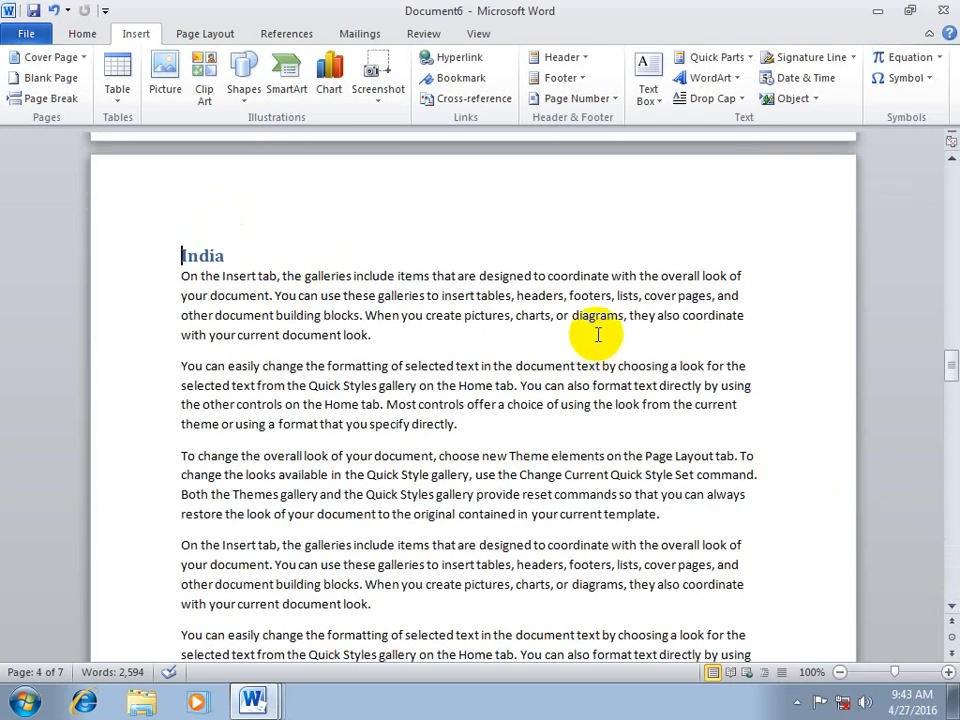
key("ctrl+a")
key("ctrl+End")
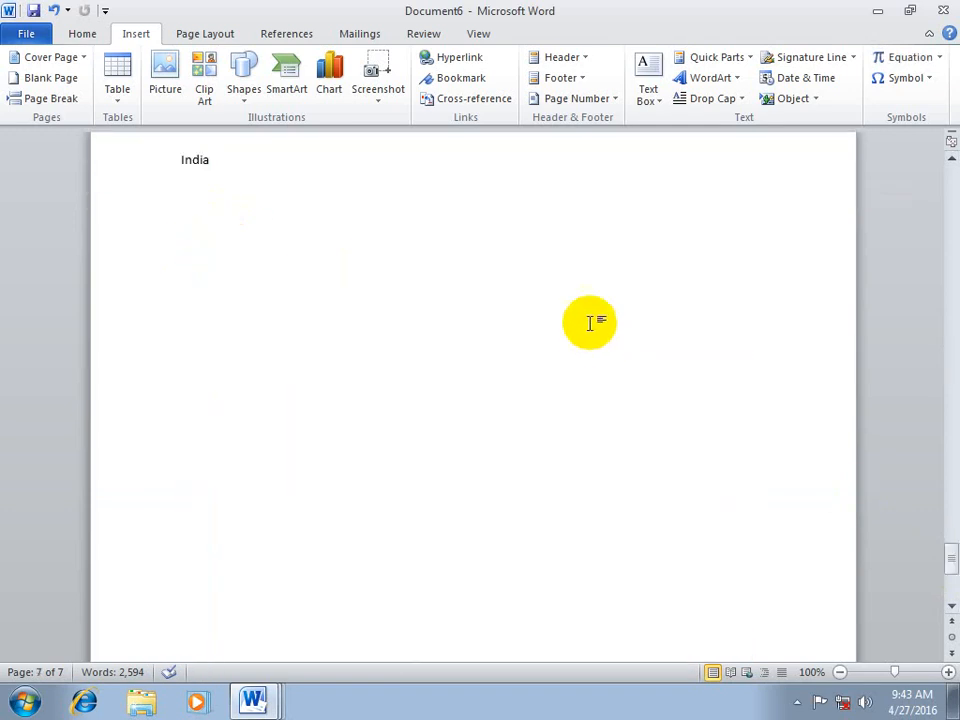